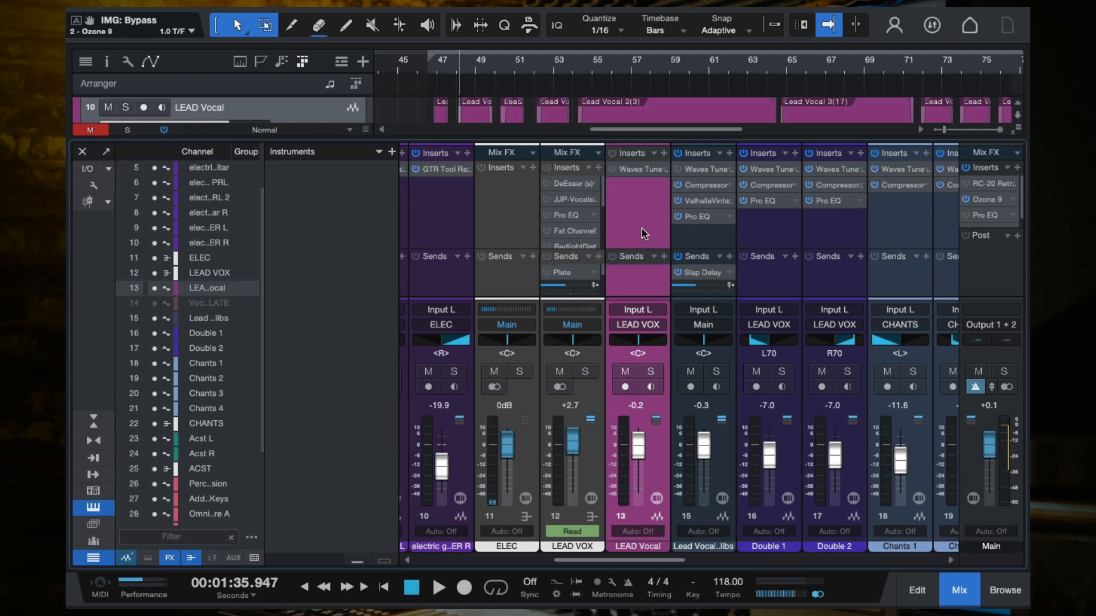
- Play the song from about bar 47 and hide the mixer to show the full arrangement
scroll(619, 223, "left", 2)
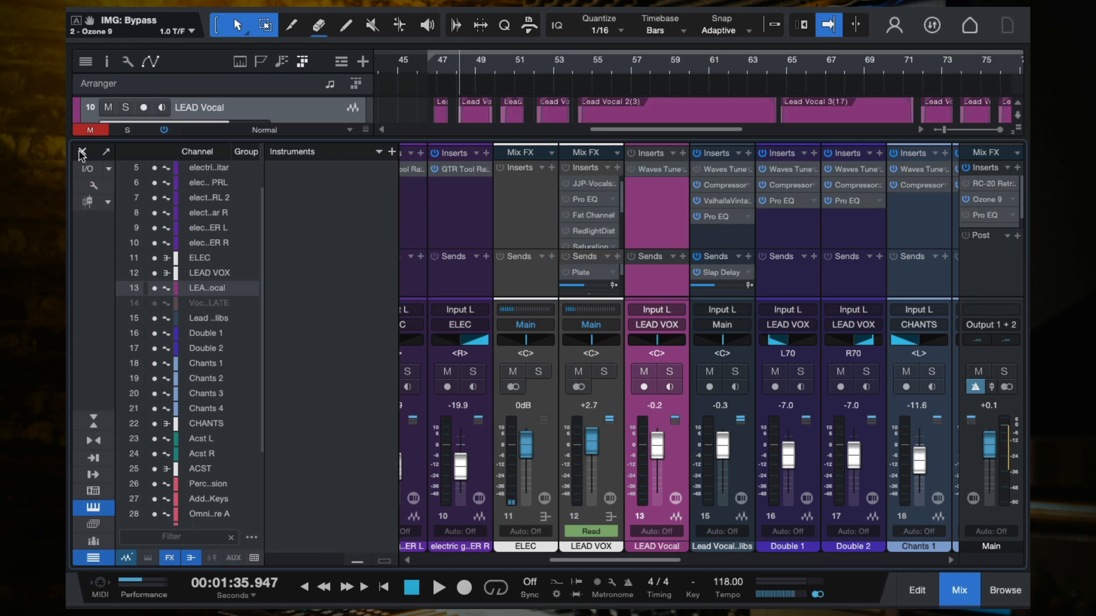
left_click(432, 62)
key("space")
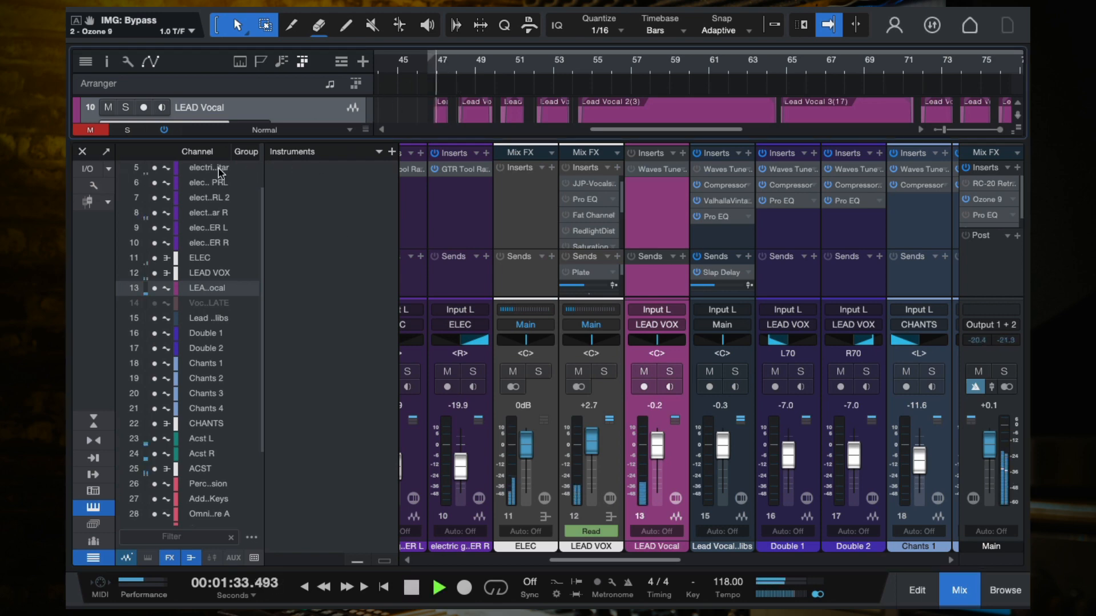
key("F3")
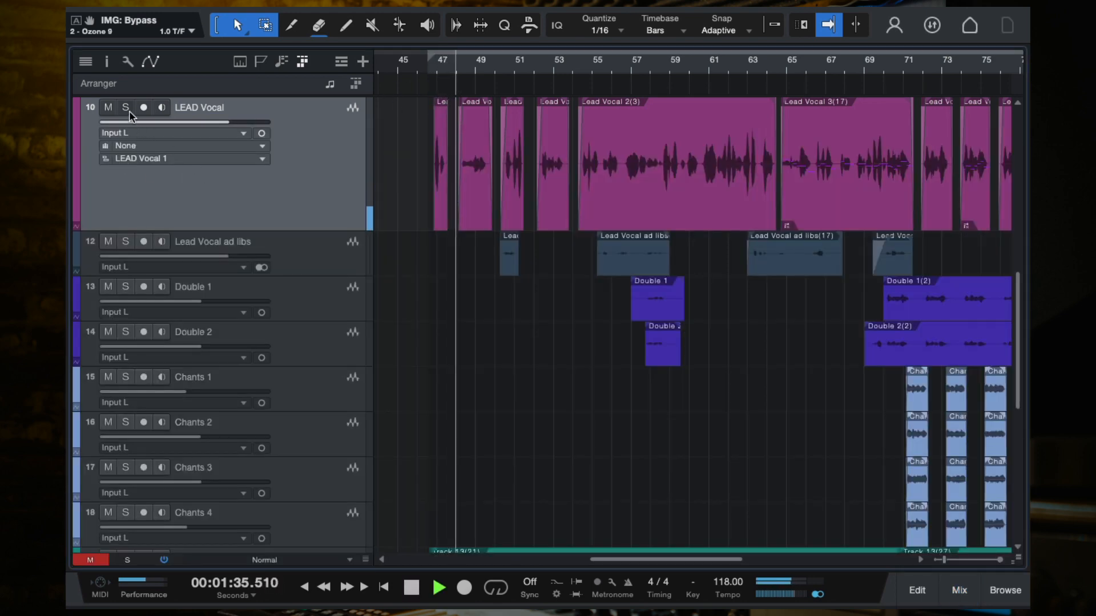
key("space")
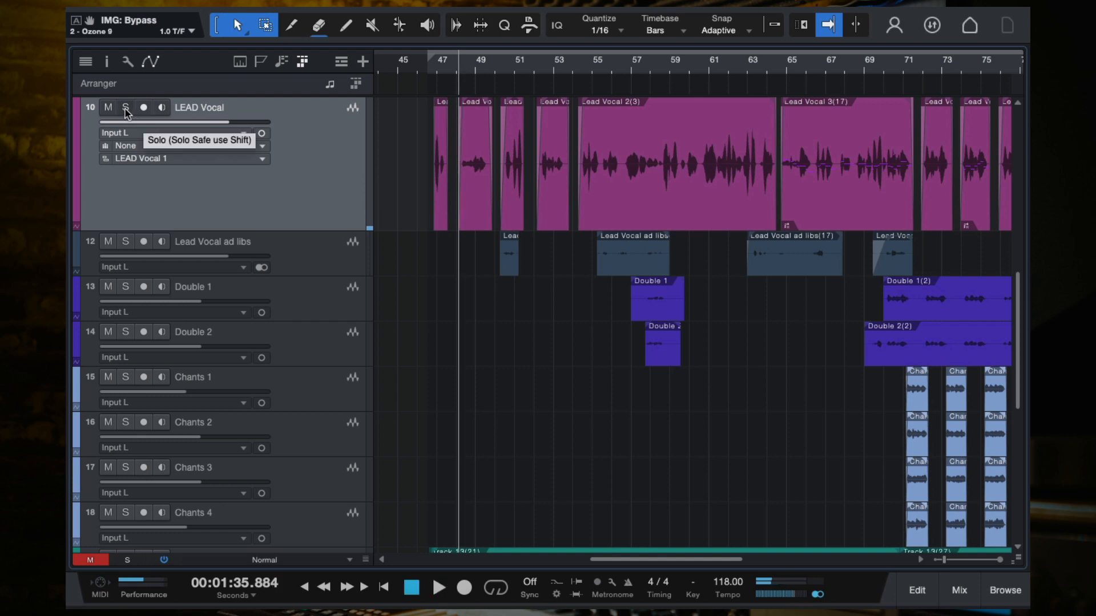
- Solo the LEAD Vocal track during playback and return the playhead to the vocal's start near bar 47
key("space")
left_click(126, 108)
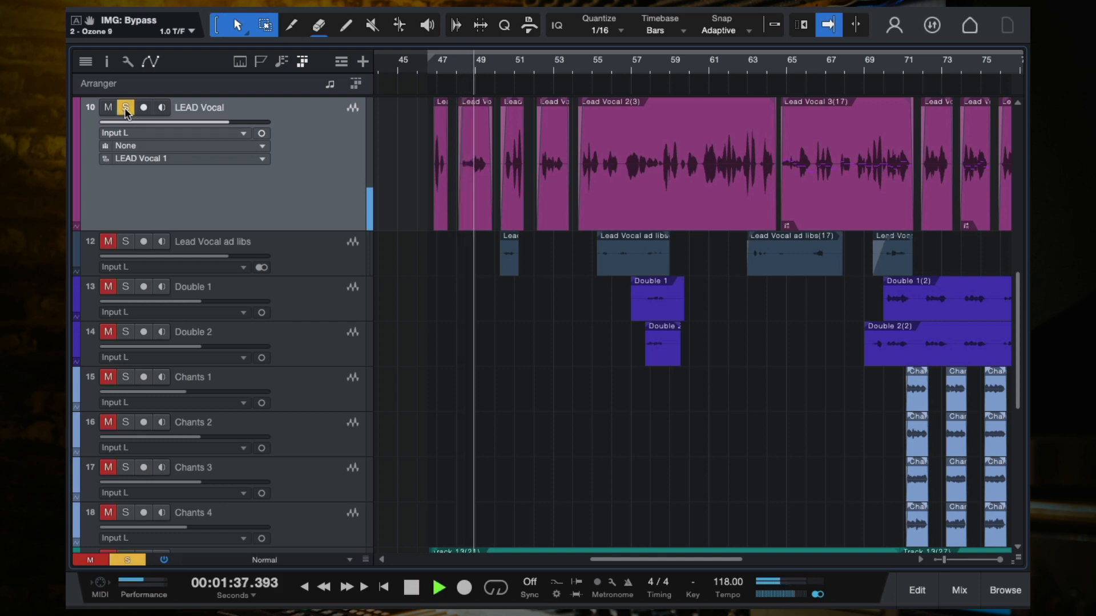
key("space")
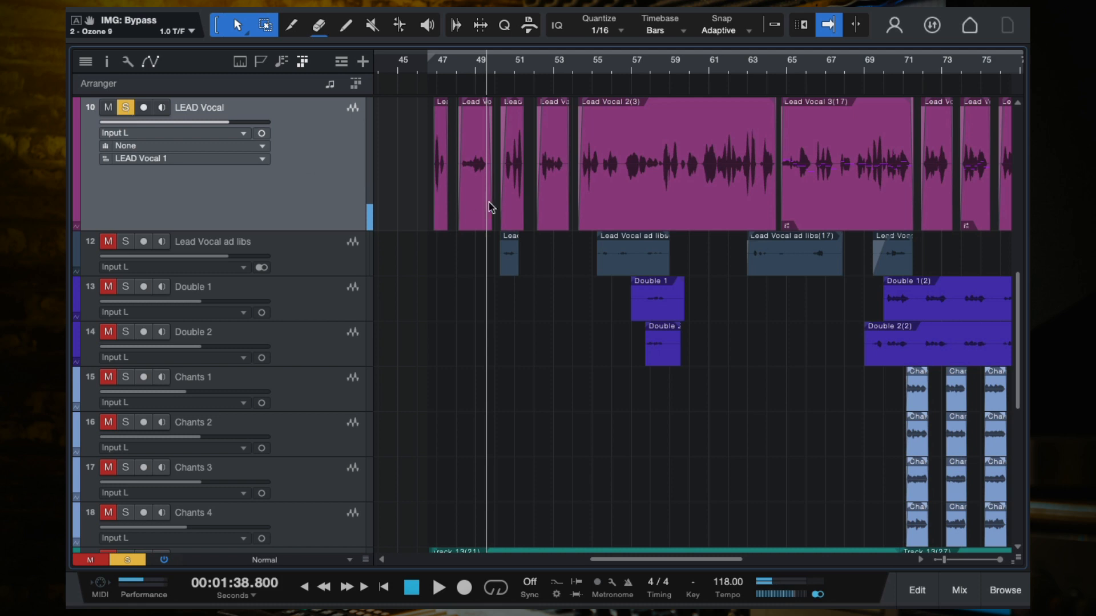
left_click(434, 72)
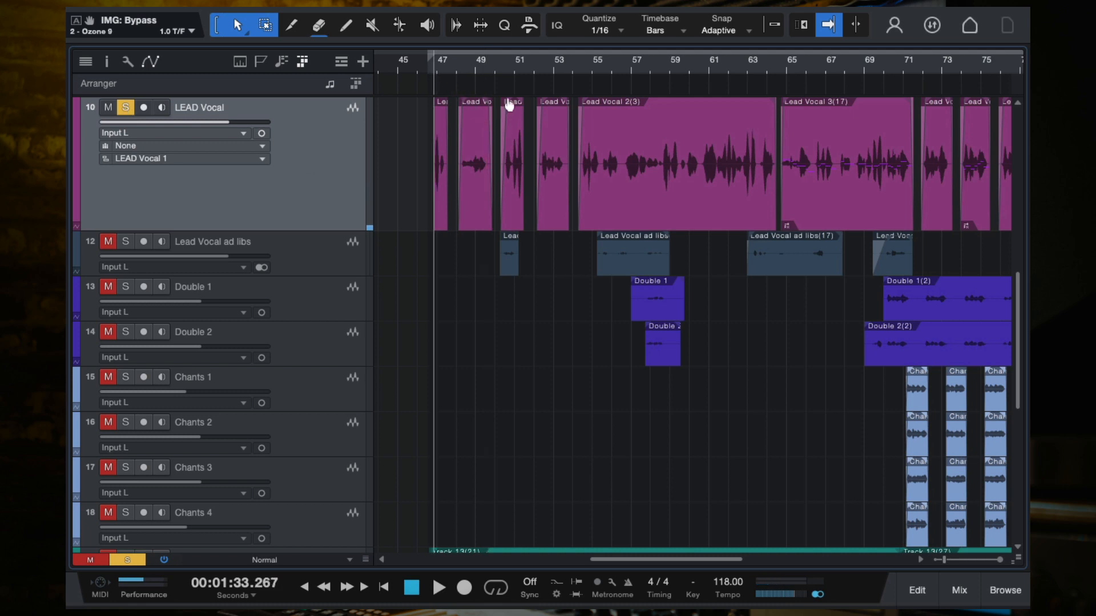
left_click(503, 68)
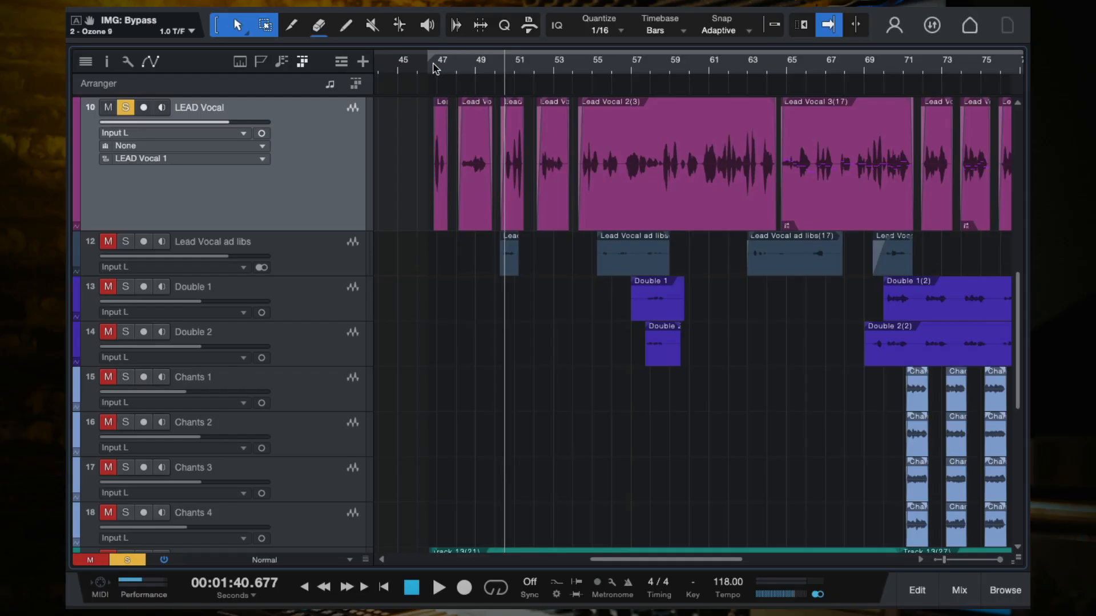
left_click(434, 64)
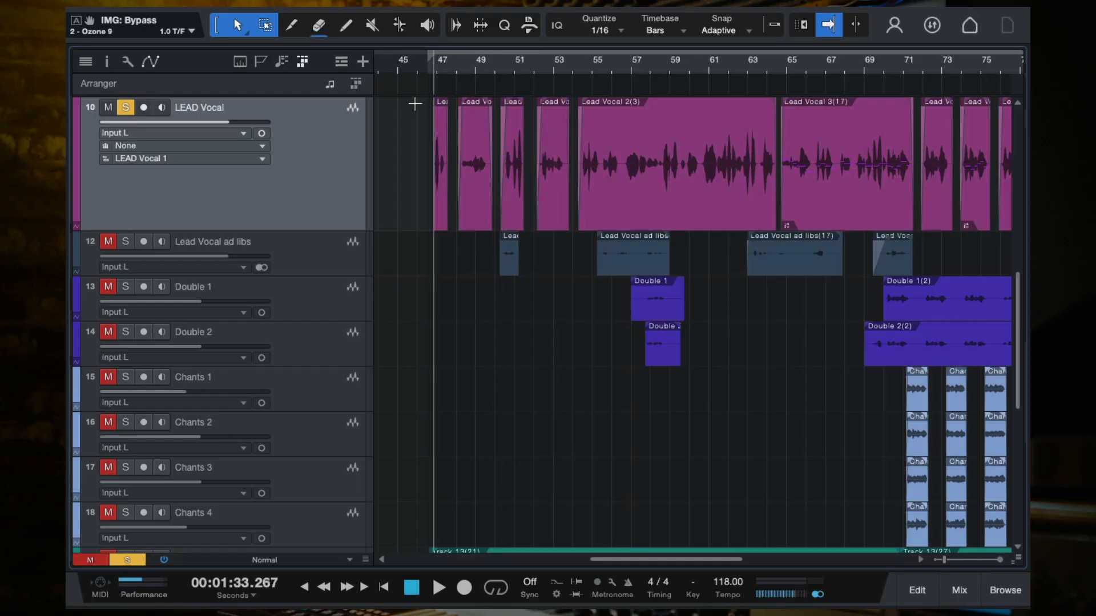
- Show the mixer and activate the Waves Tune insert on the LEAD Vocal channel while playing the soloed vocal
key("F3")
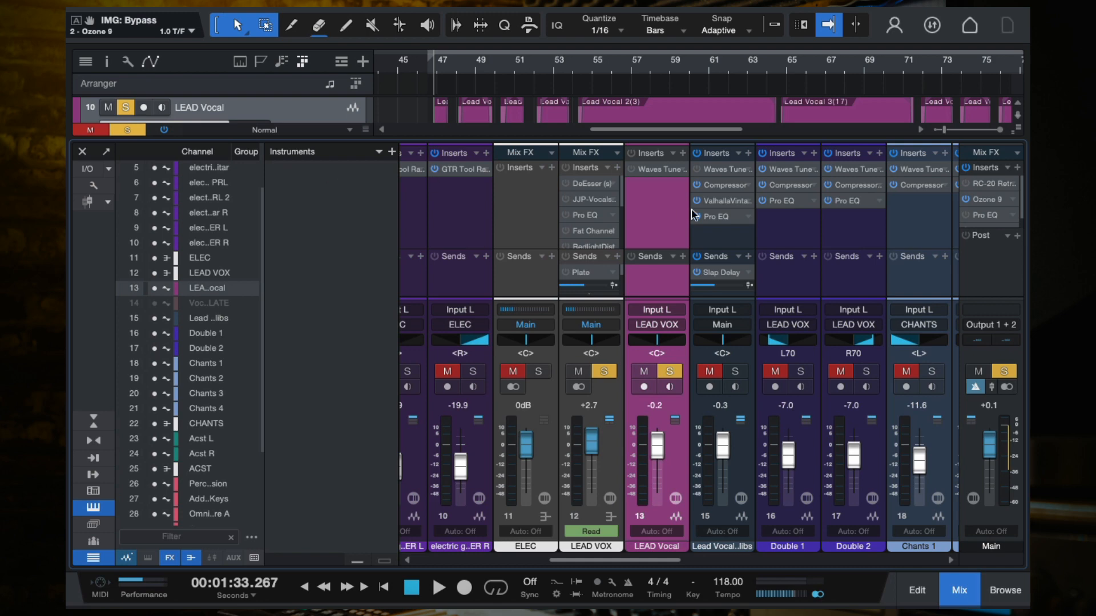
left_click(631, 170)
key("space")
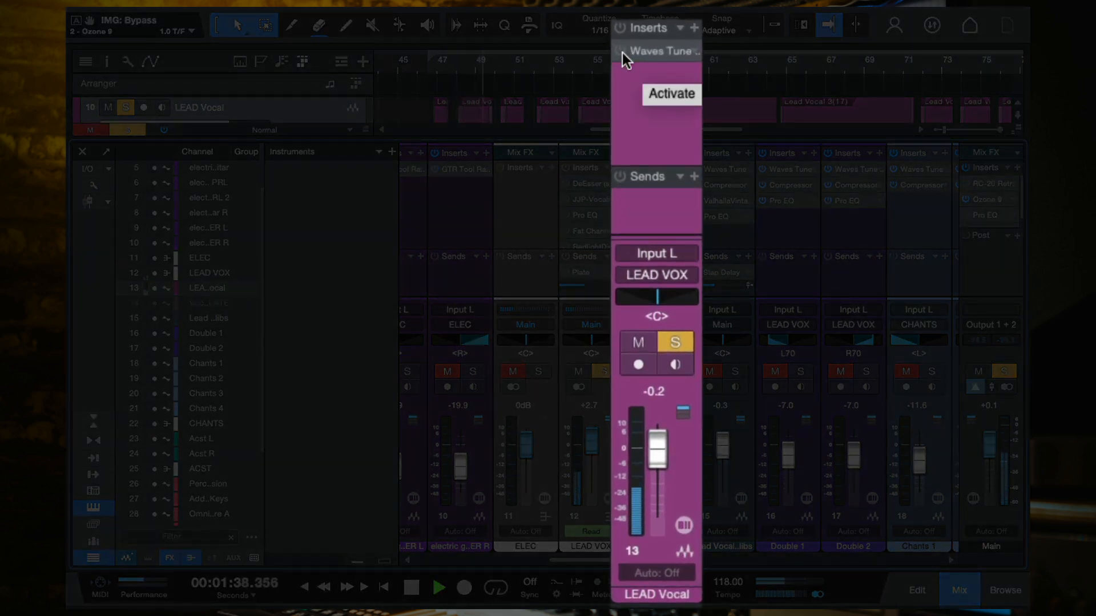
key("space")
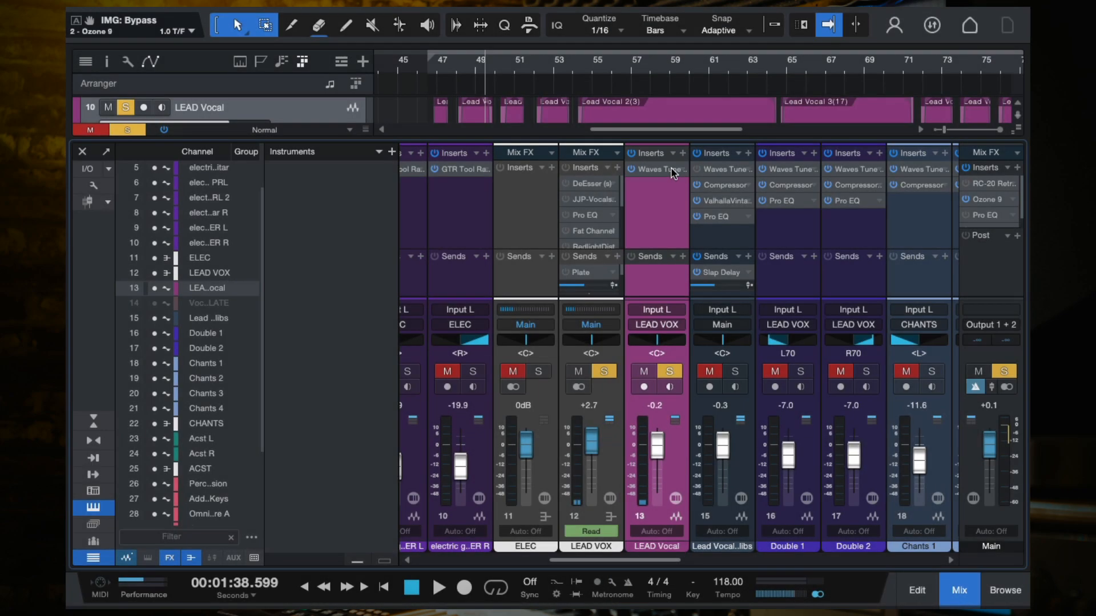
- Open Waves Tune Real-Time on LEAD Vocal and set Note Transition and Speed to 0.1 ms during playback
left_click(670, 170)
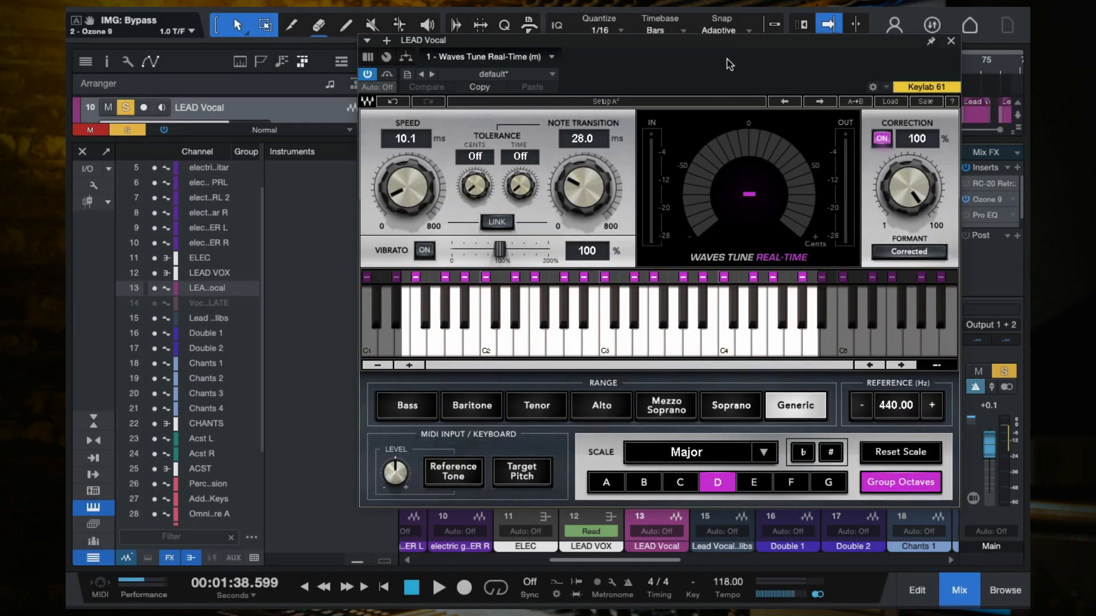
key("space")
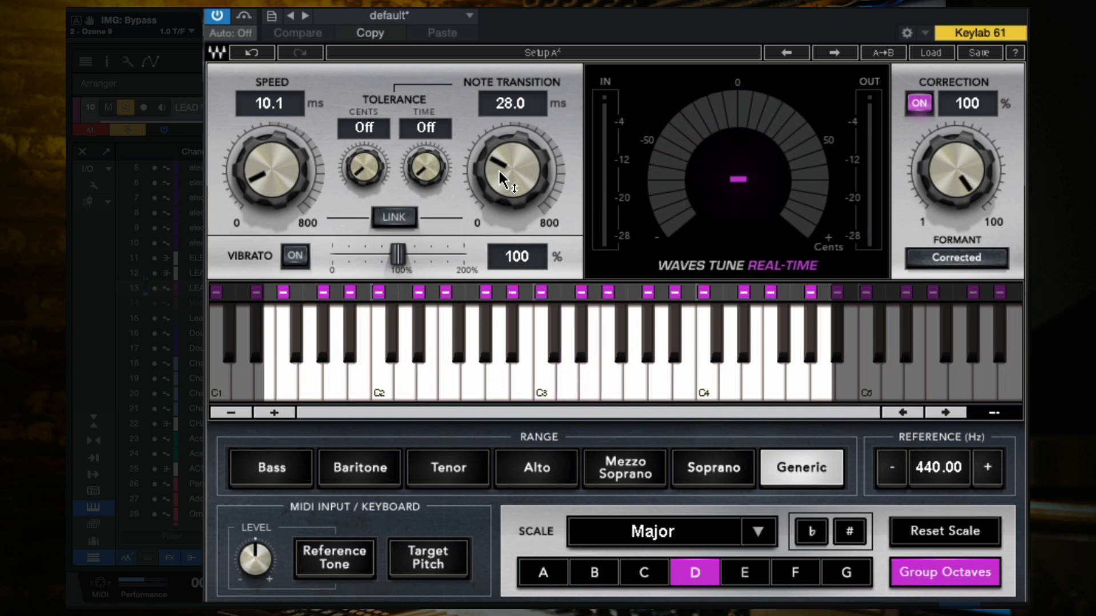
left_click_drag(498, 168, 498, 240)
left_click_drag(255, 160, 255, 229)
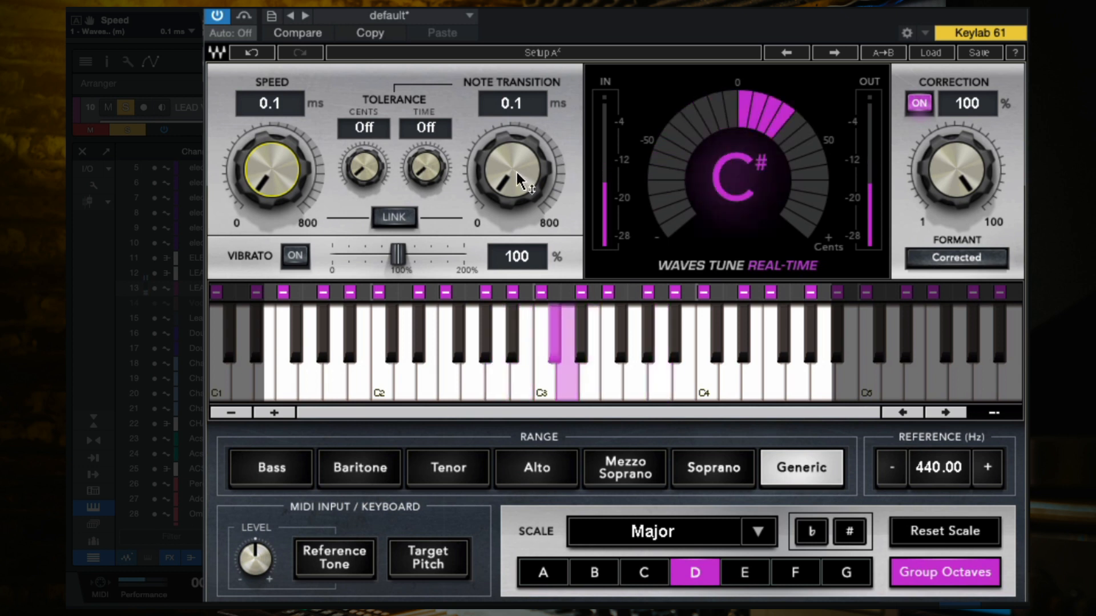
- Set the Waves Tune Speed to 9.6 ms and Note Transition to 28.2 ms, and close the plug-in window
left_click_drag(517, 182, 518, 118)
left_click_drag(277, 179, 276, 176)
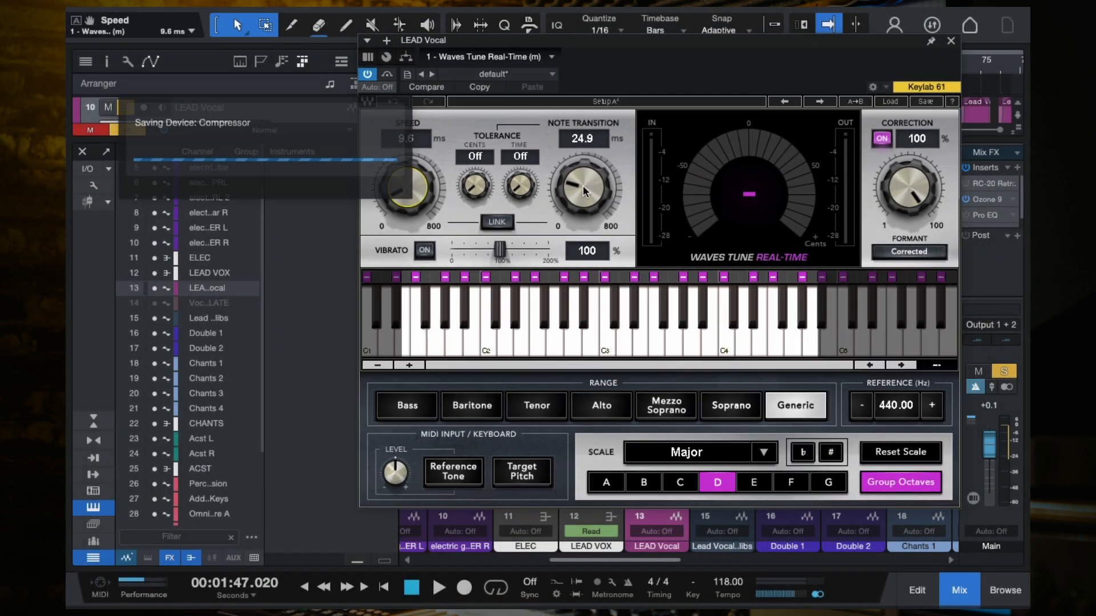
left_click_drag(601, 206, 603, 204)
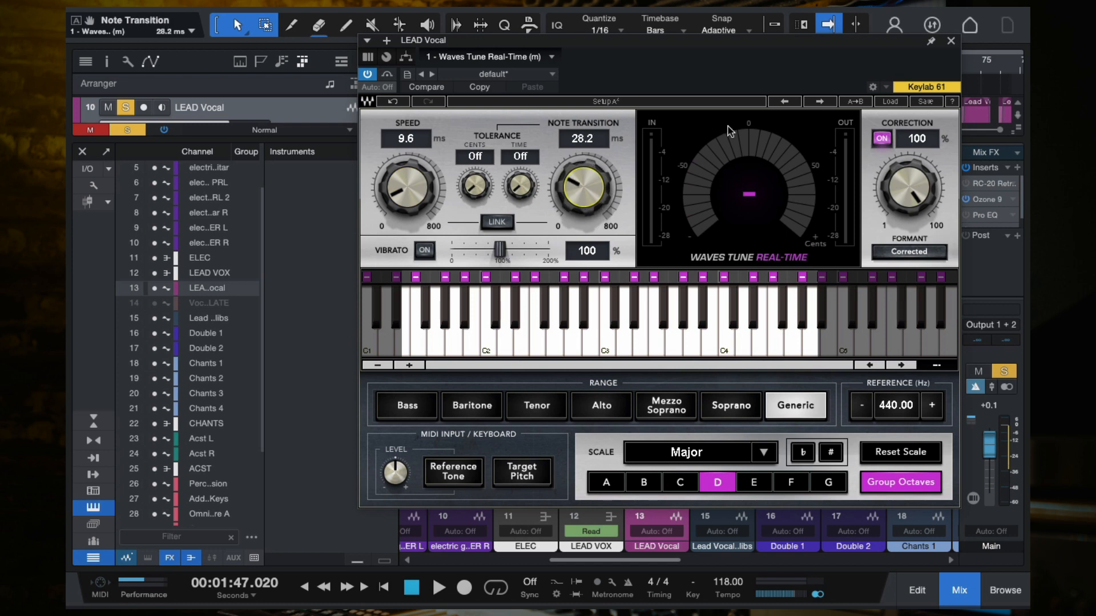
left_click(950, 41)
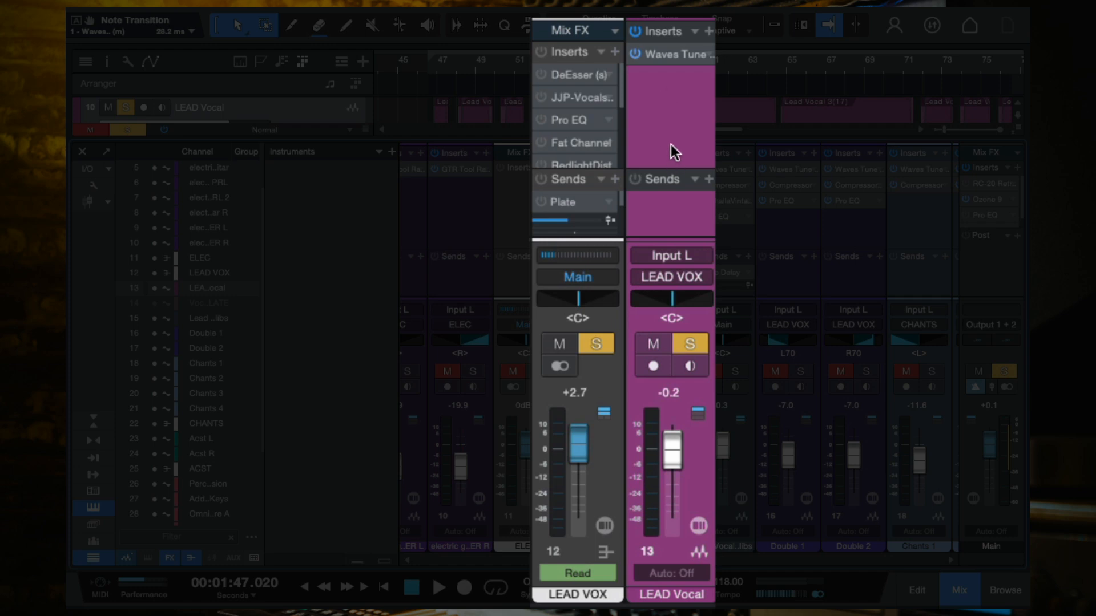
- Examine the LEAD VOX bus and LEAD Vocal channel strips, comparing their inserts and routing
left_click(606, 478)
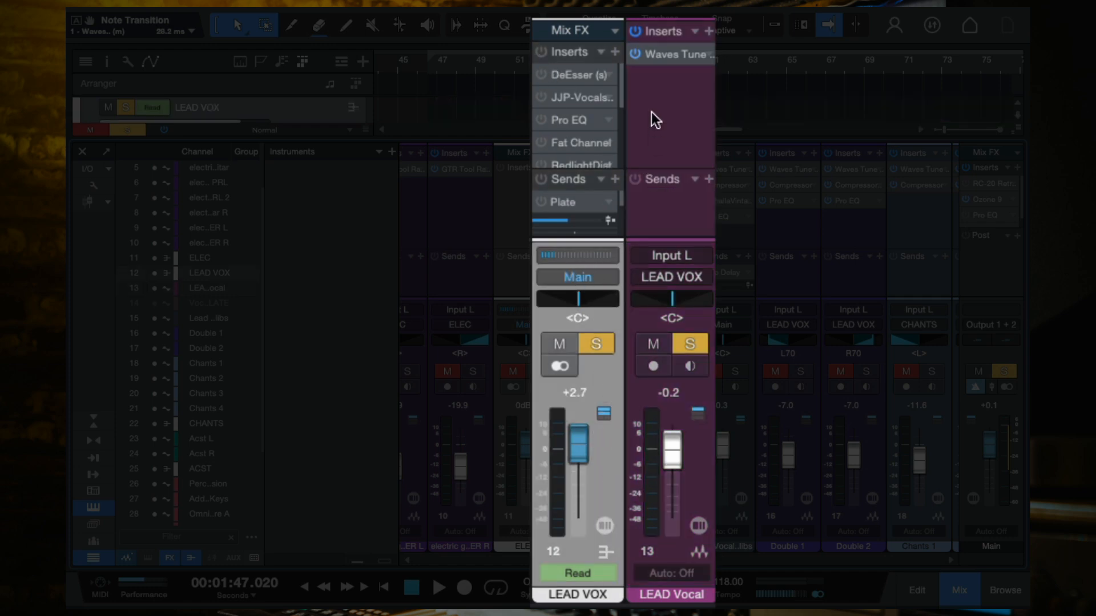
left_click_drag(621, 84, 619, 57)
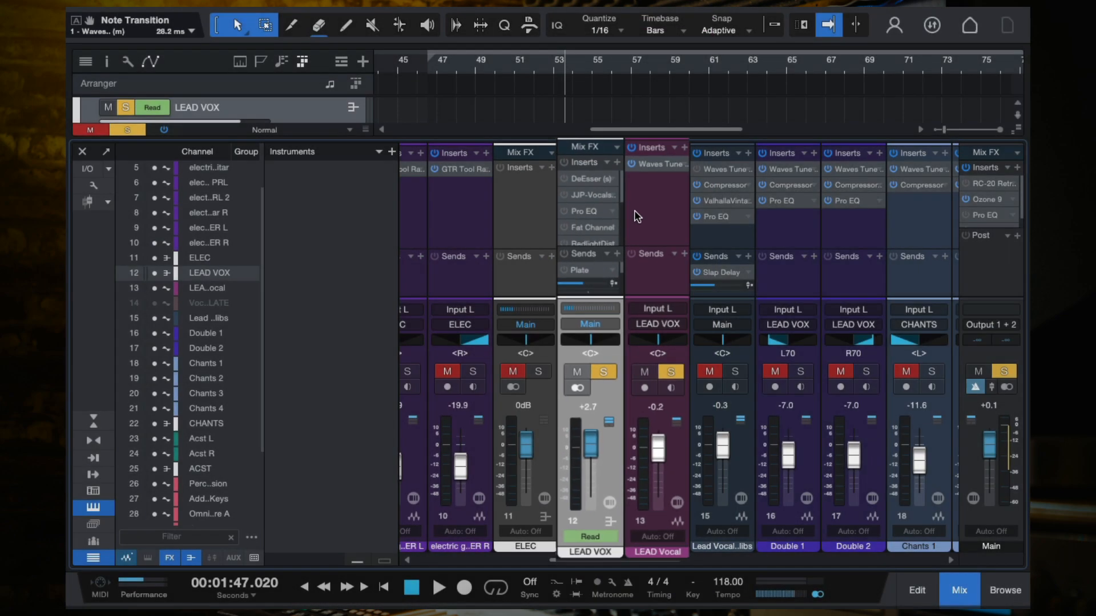
left_click(679, 444)
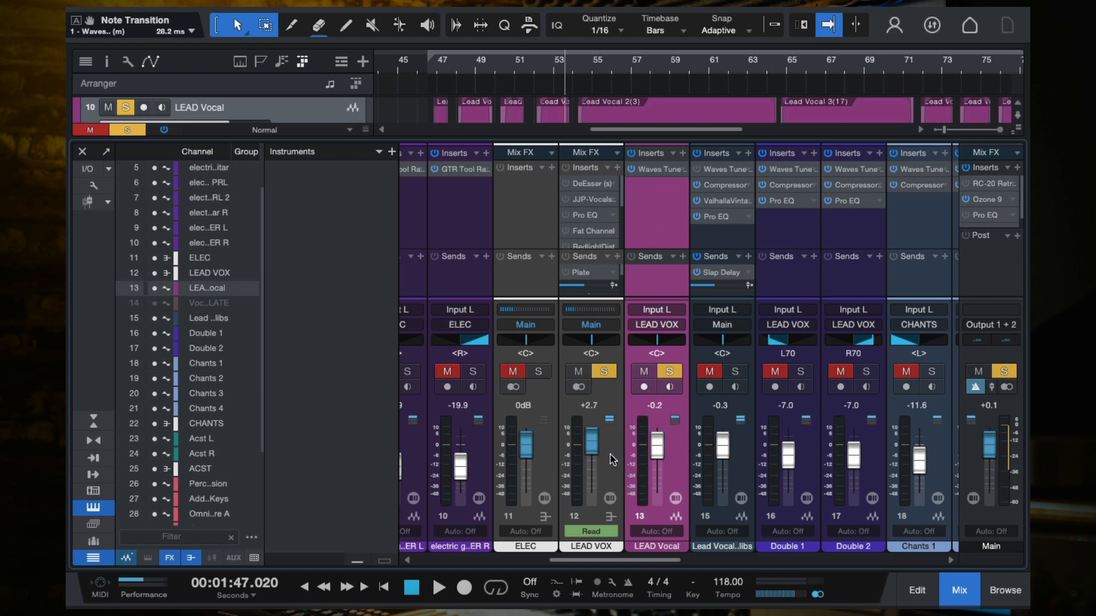
left_click(608, 393)
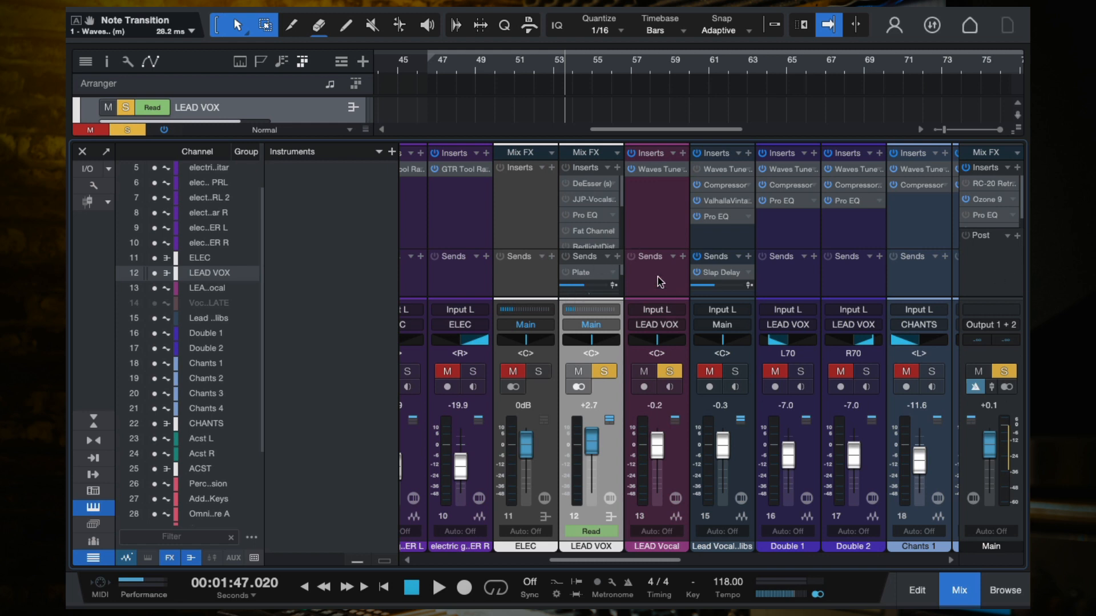
left_click(659, 234)
left_click(610, 455)
left_click(648, 201)
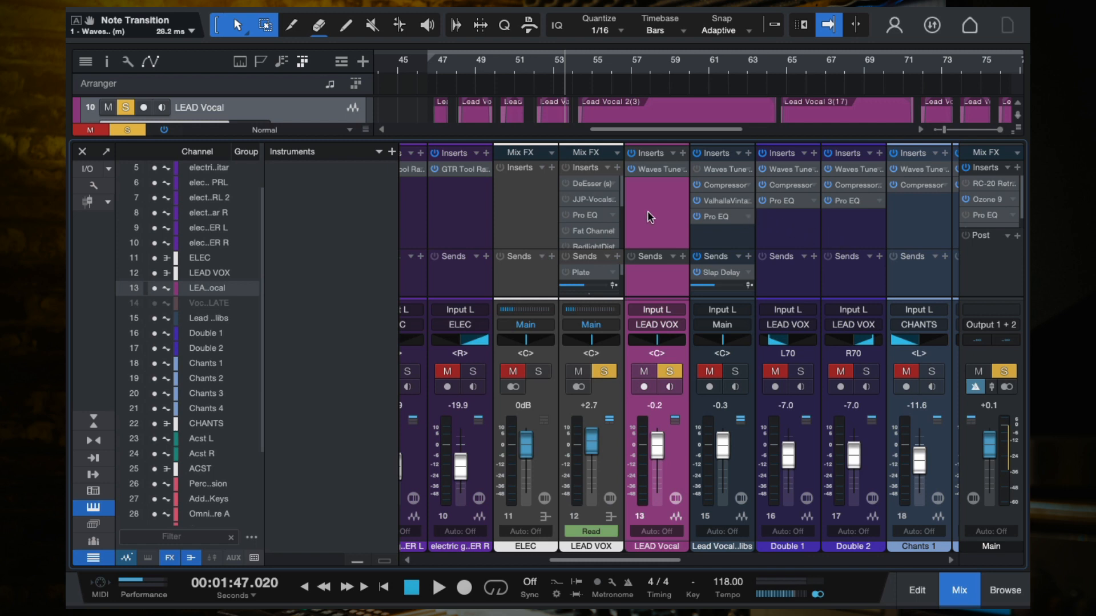
left_click(609, 460)
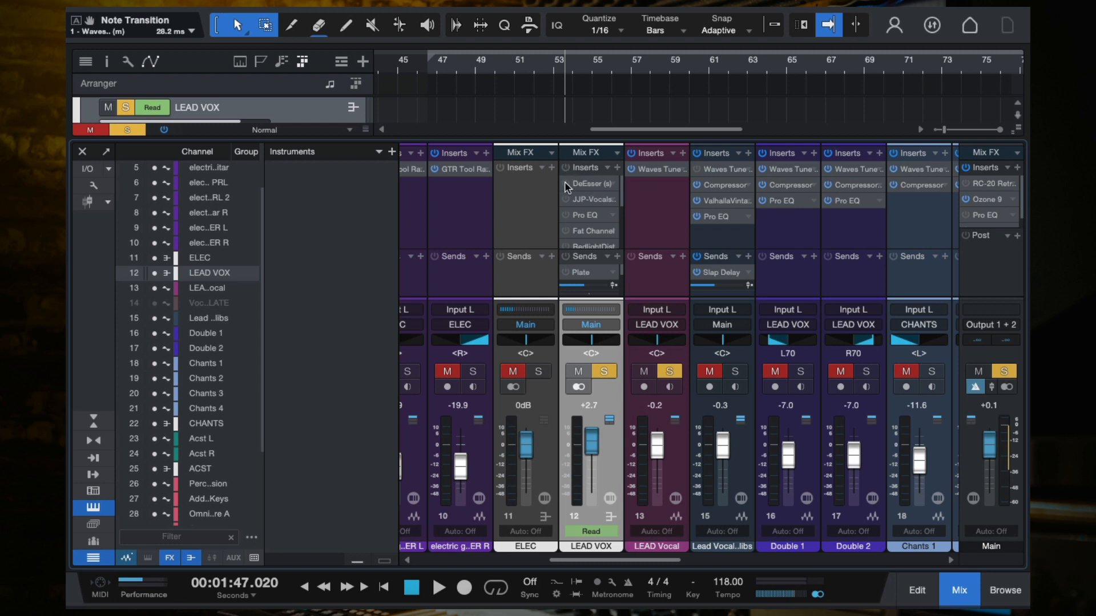
left_click(661, 213)
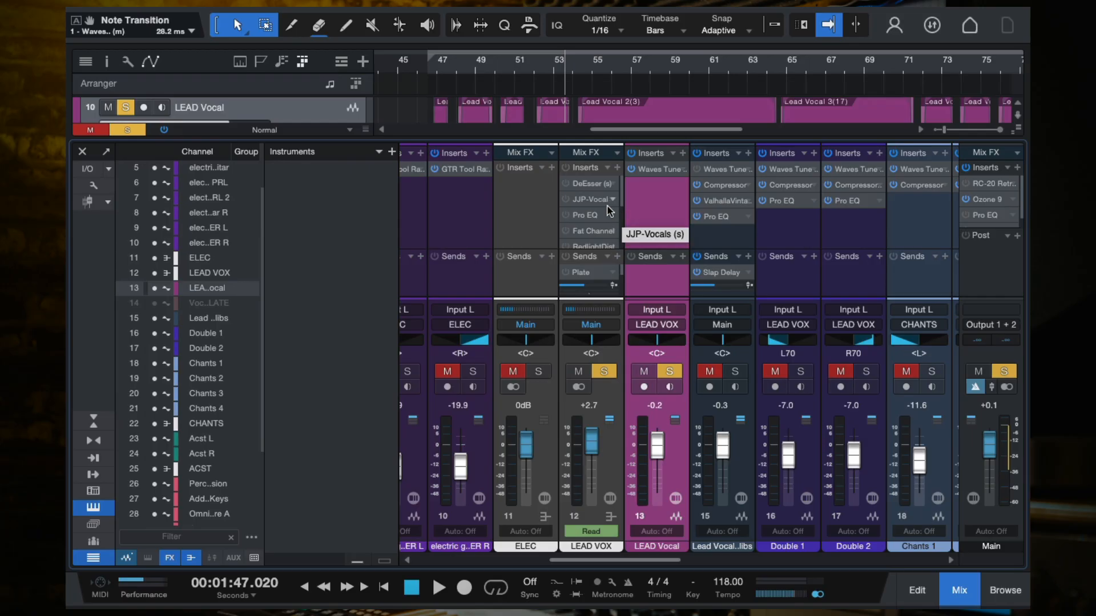
- Look over the JJP-Vocals insert settings on the LEAD VOX bus and close the plug-in window
left_click(596, 202)
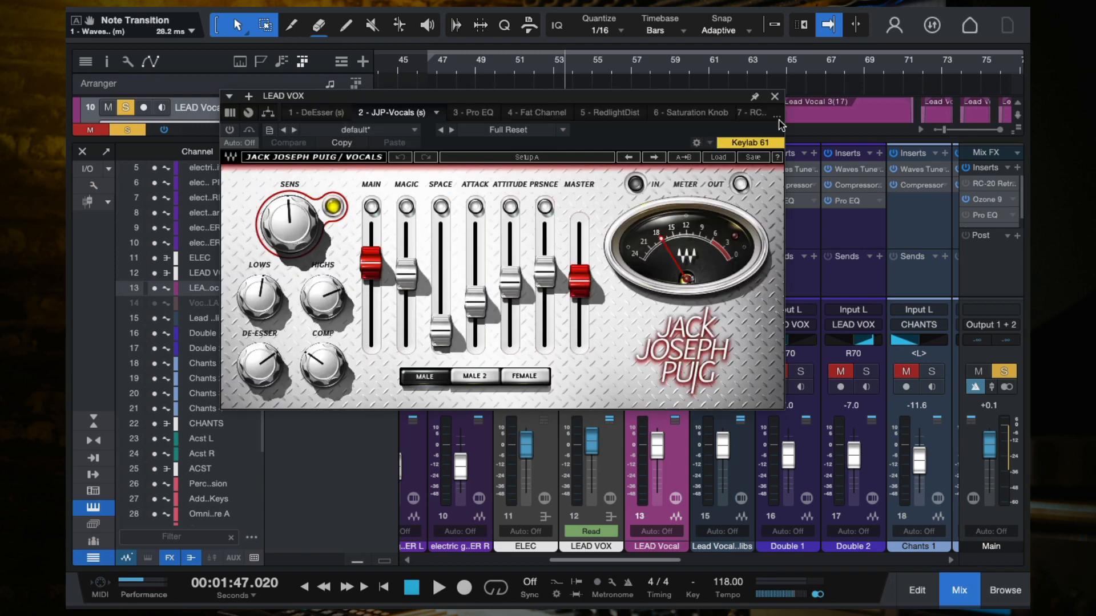
left_click(774, 99)
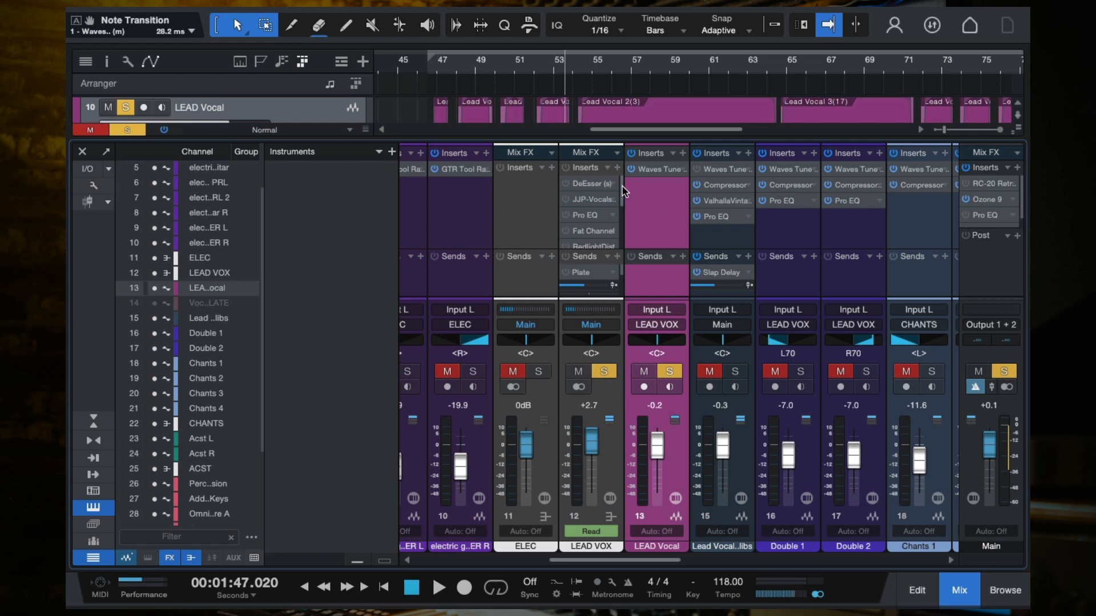
- Activate the DeEsser on the LEAD VOX bus and enlarge the mixer to show more inserts
left_click(566, 183)
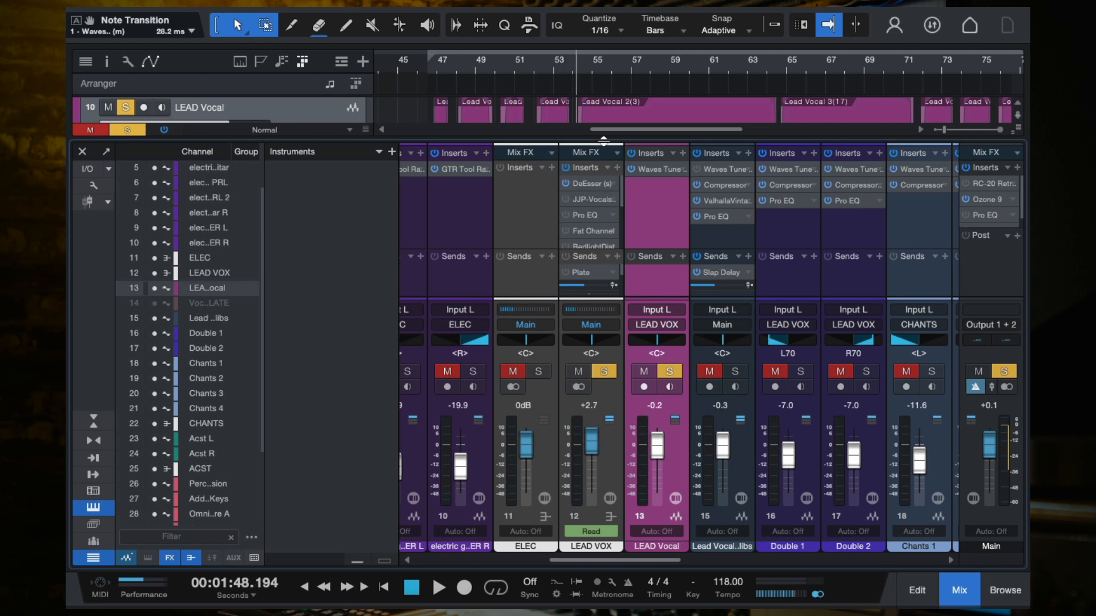
left_click_drag(603, 141, 597, 93)
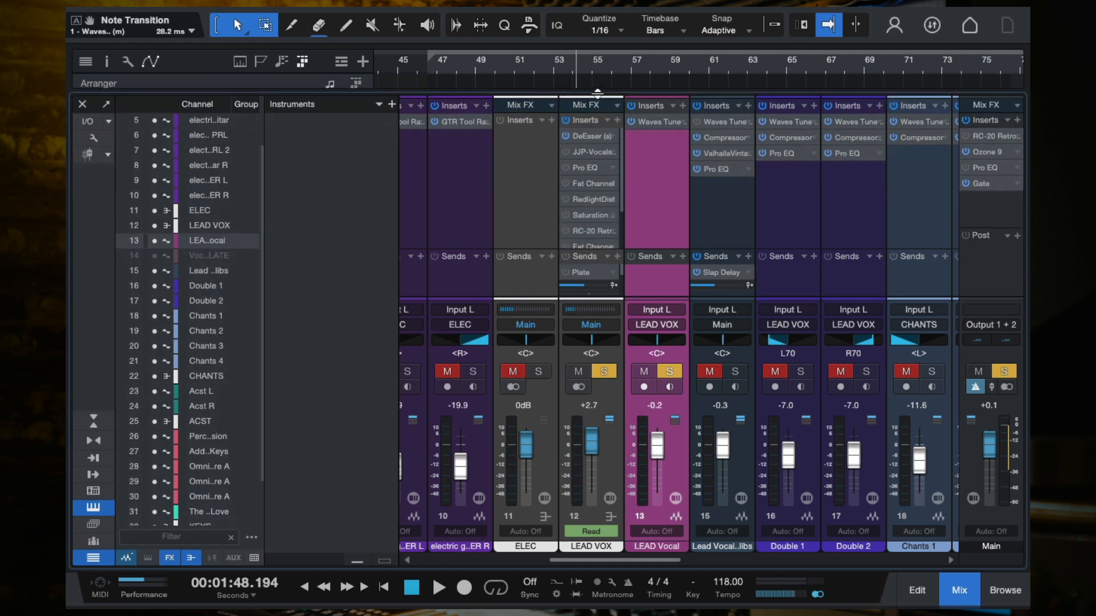
- Inspect the DeEsser on the LEAD VOX bus while auditioning a short passage of the vocal, and close its window
left_click(592, 136)
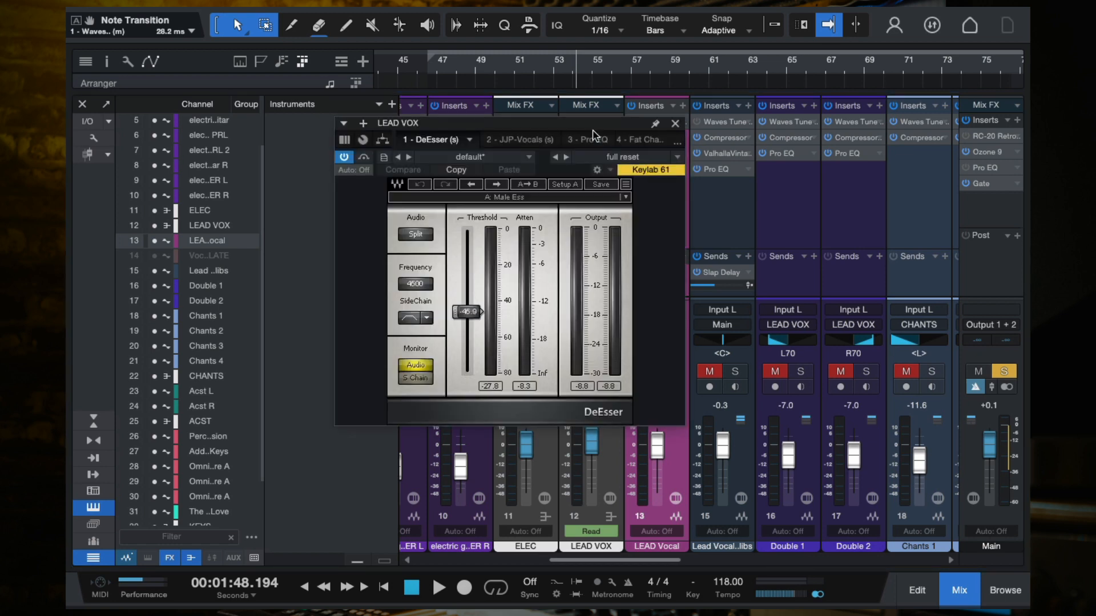
key("space")
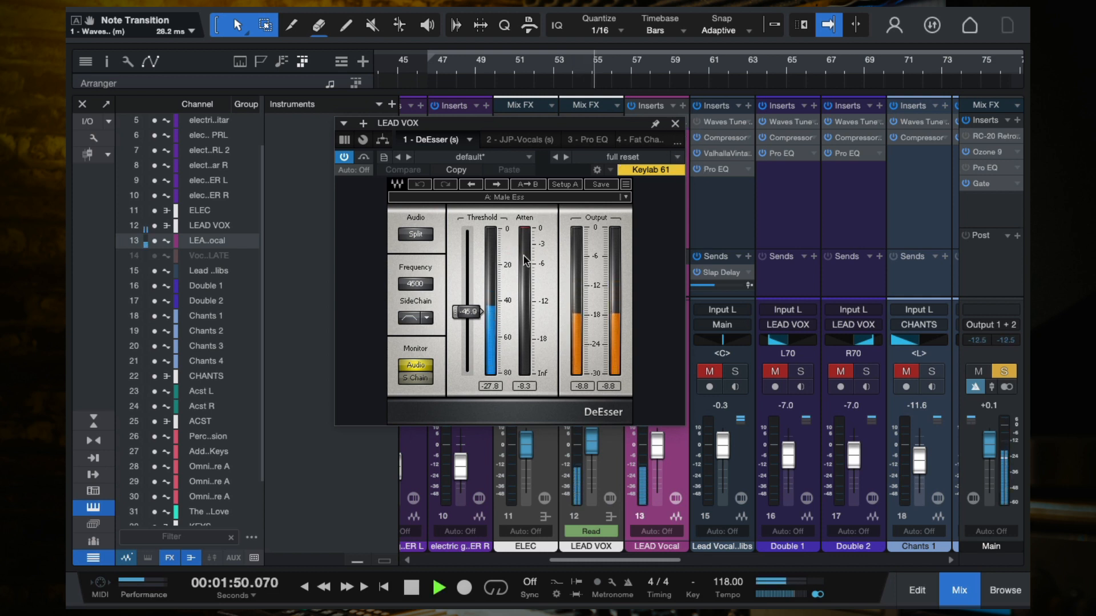
key("space")
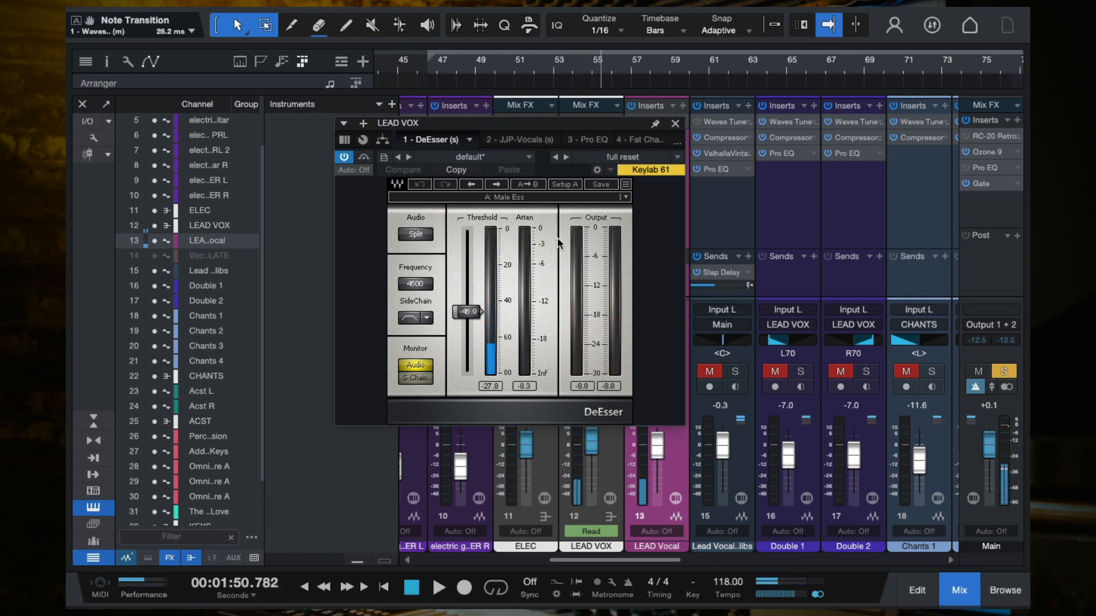
left_click(676, 124)
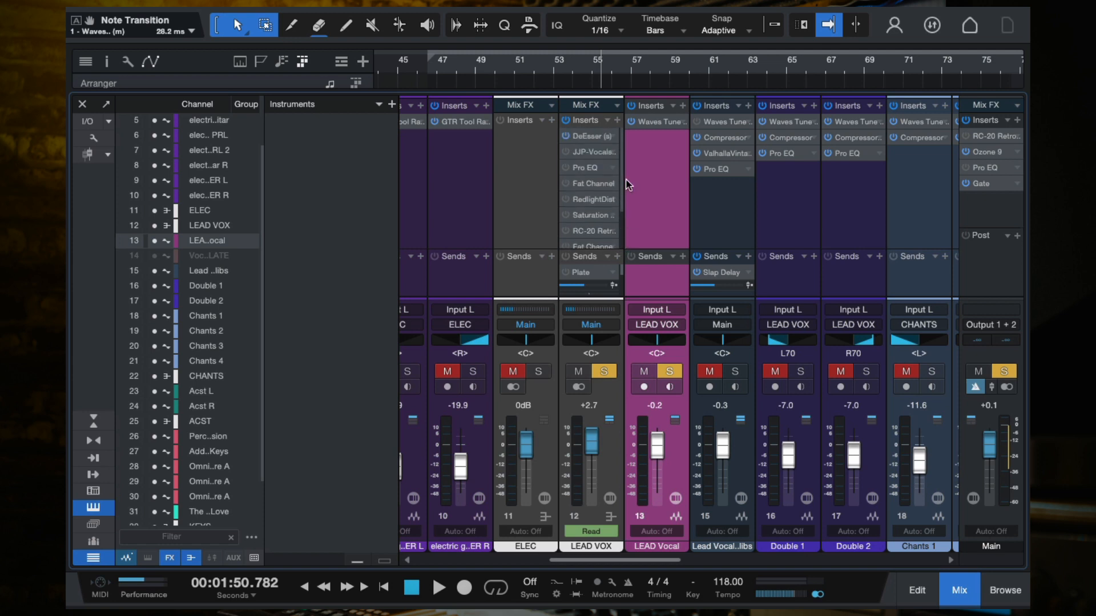
- Activate JJP-Vocals on the LEAD VOX bus, open its editor and reposition the plug-in window
left_click(569, 150)
left_click(595, 149)
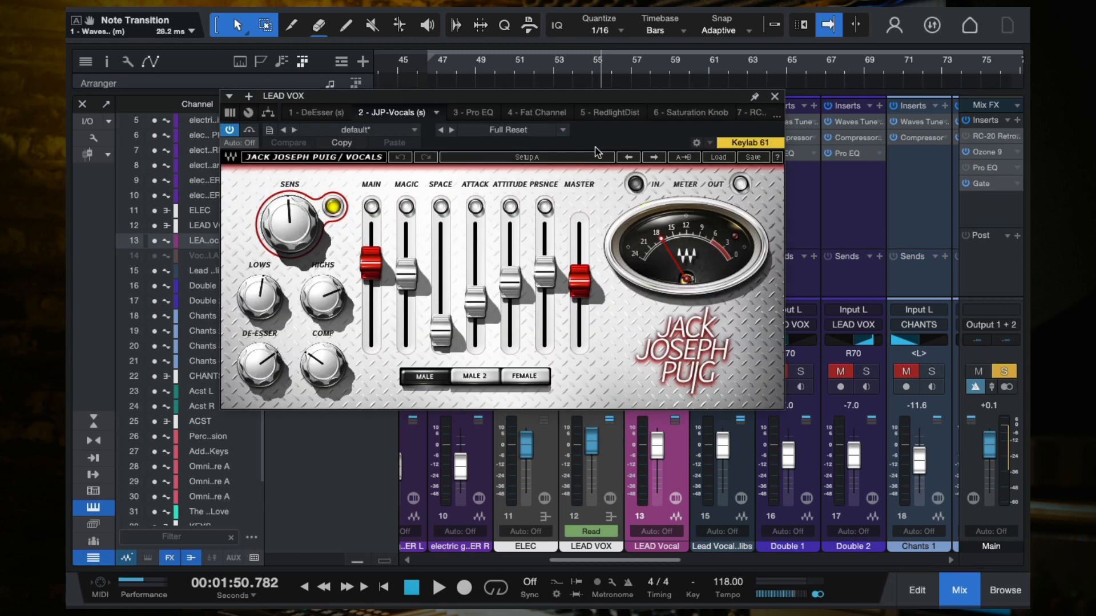
left_click_drag(707, 100, 739, 100)
left_click_drag(755, 93, 756, 92)
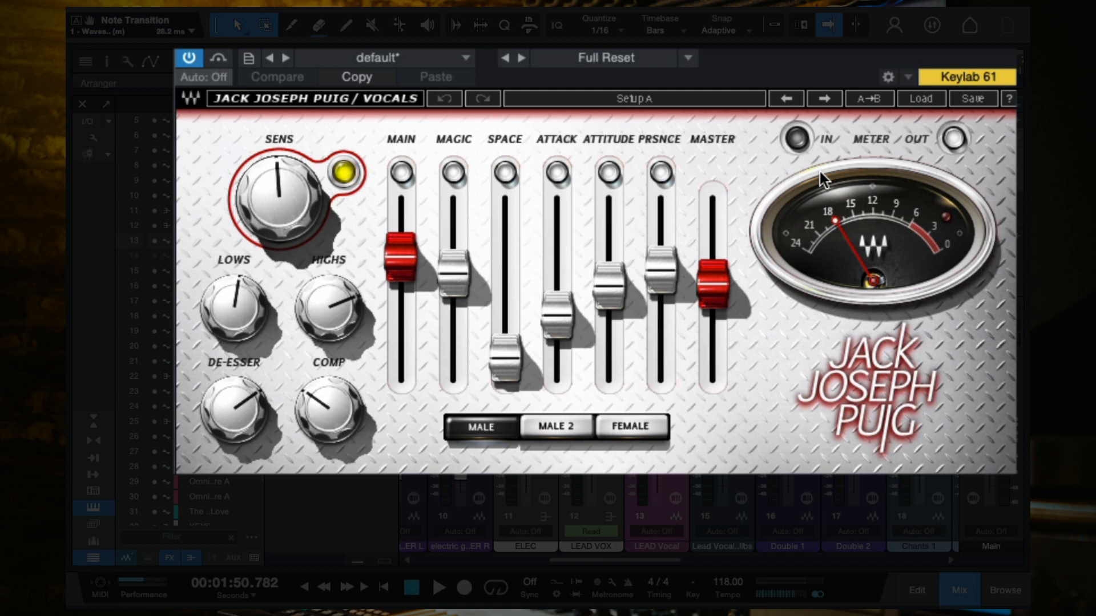
- Audition the vocal while comparing JJP-Vocals bypassed and active on the LEAD VOX bus, and stop playback
key("space")
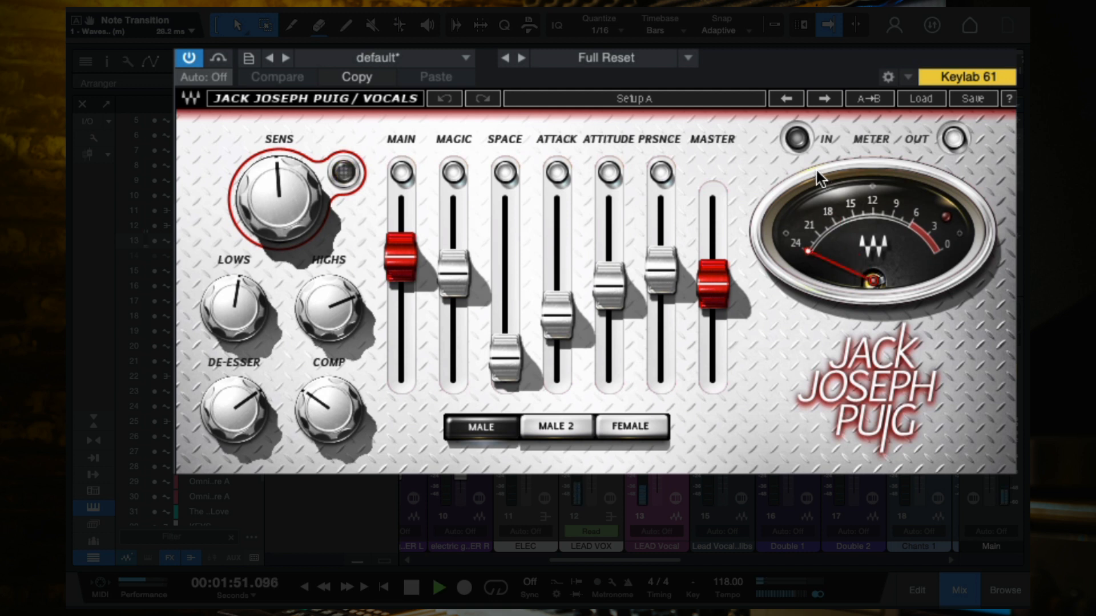
left_click(218, 57)
left_click(219, 57)
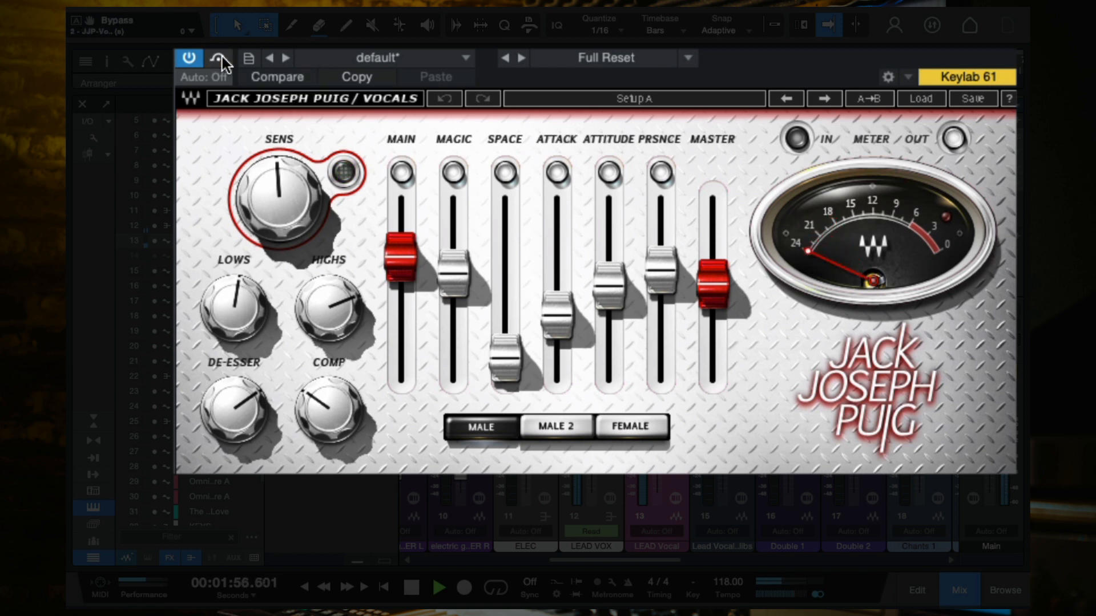
left_click(220, 57)
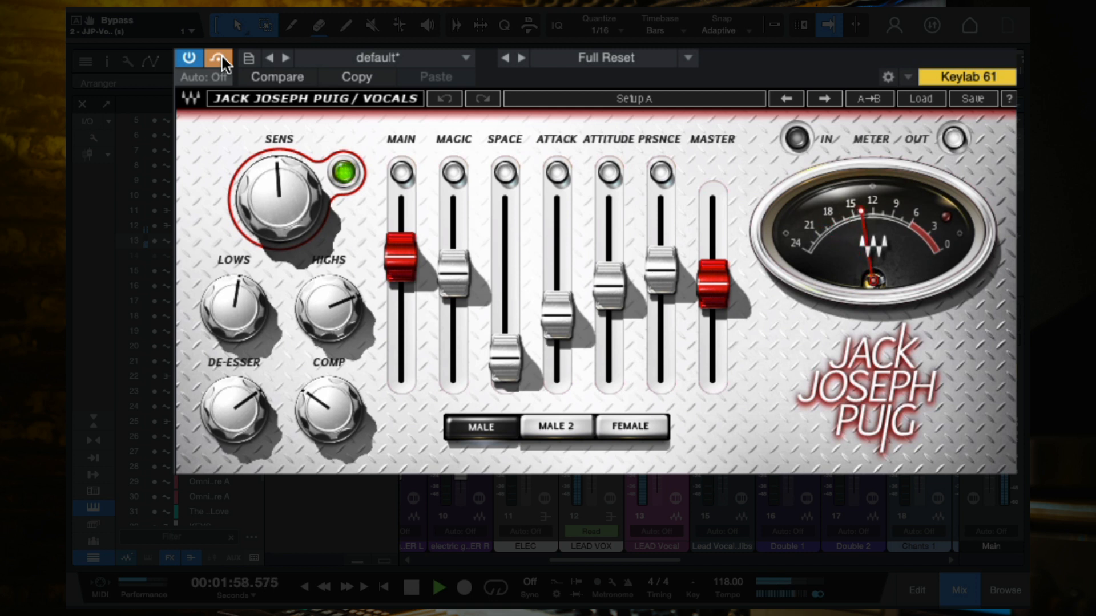
left_click(221, 57)
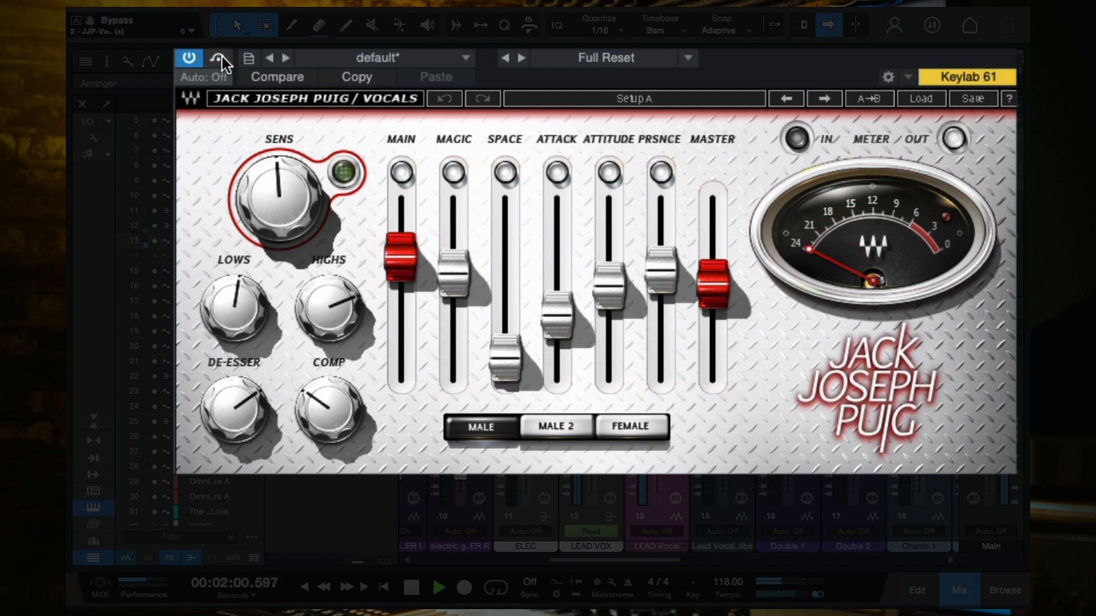
key("space")
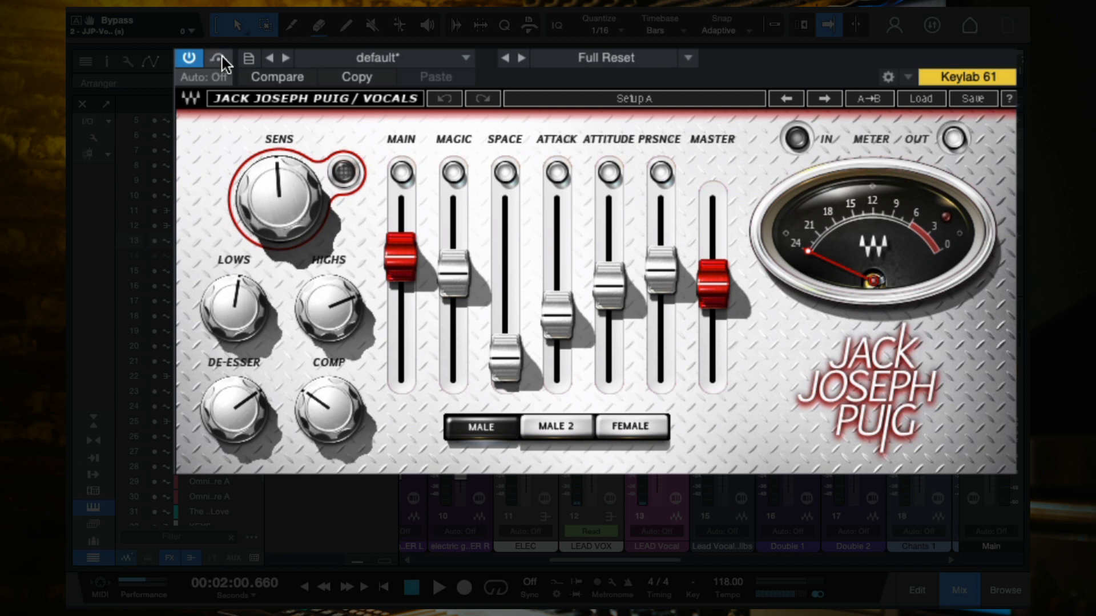
- Replay the vocal with JJP-Vocals deactivated and reactivated, stop playback and close the plug-in window
left_click(190, 58)
key("space")
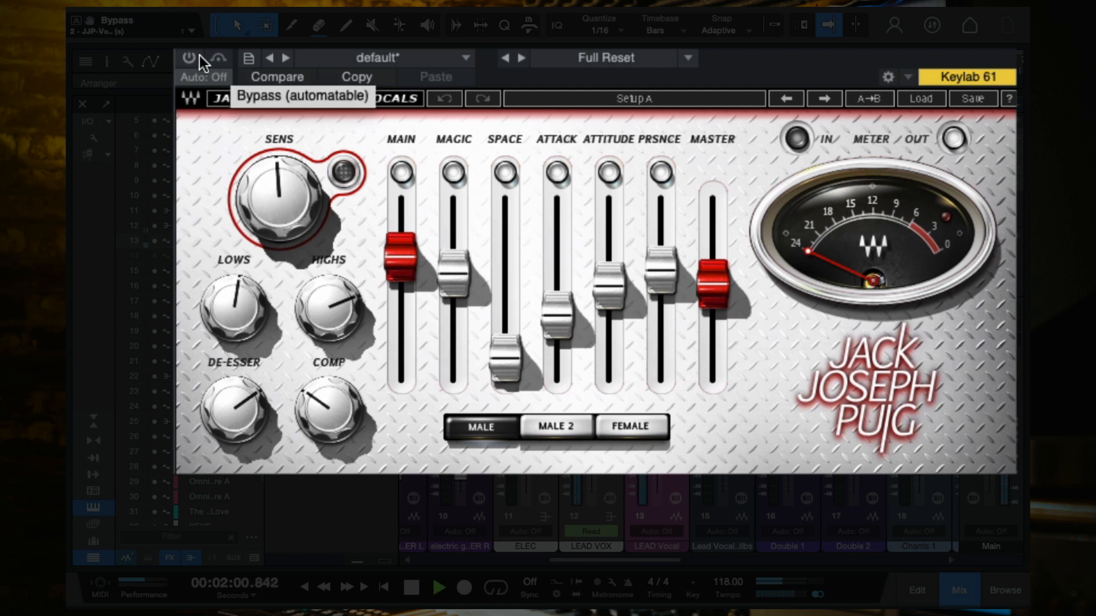
left_click(193, 56)
left_click(214, 55)
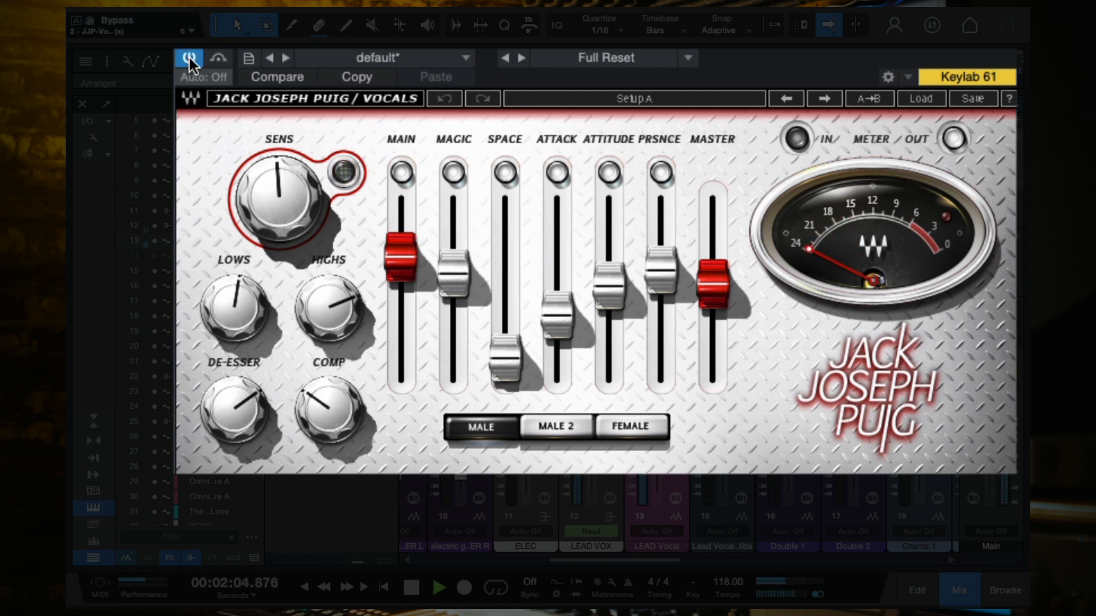
key("space")
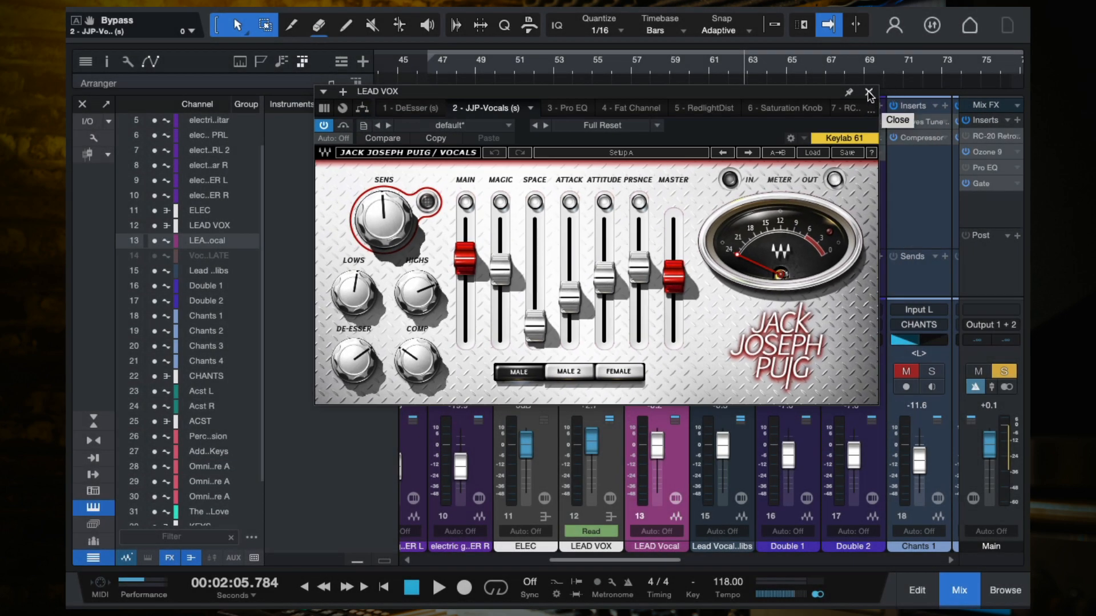
left_click(869, 93)
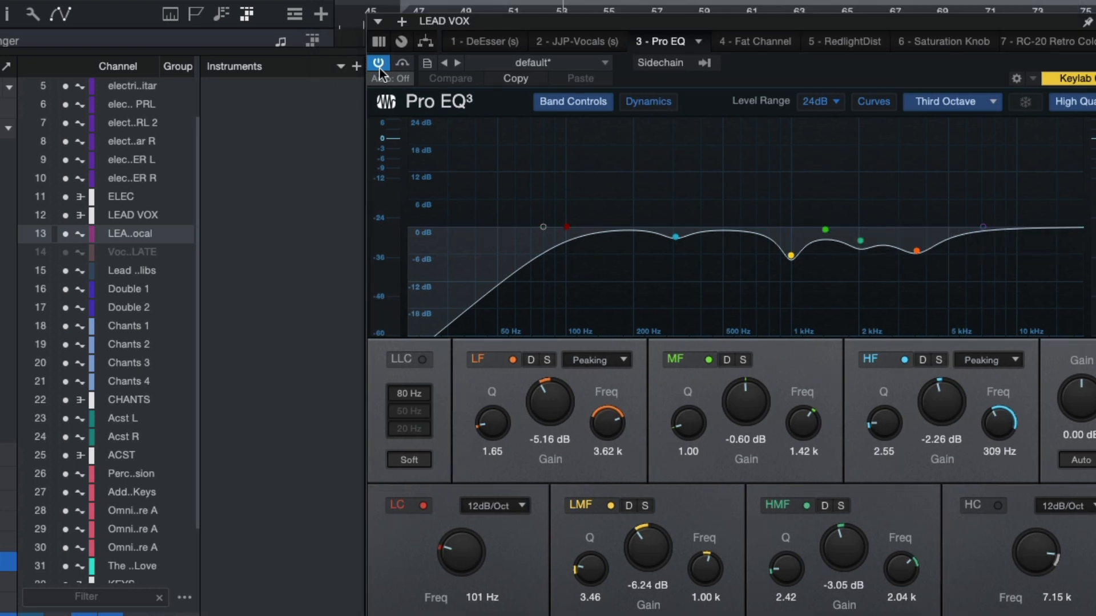
- Compare the LEAD VOX bus with Pro EQ deactivated and reactivated during playback, and stop playback
left_click(378, 62)
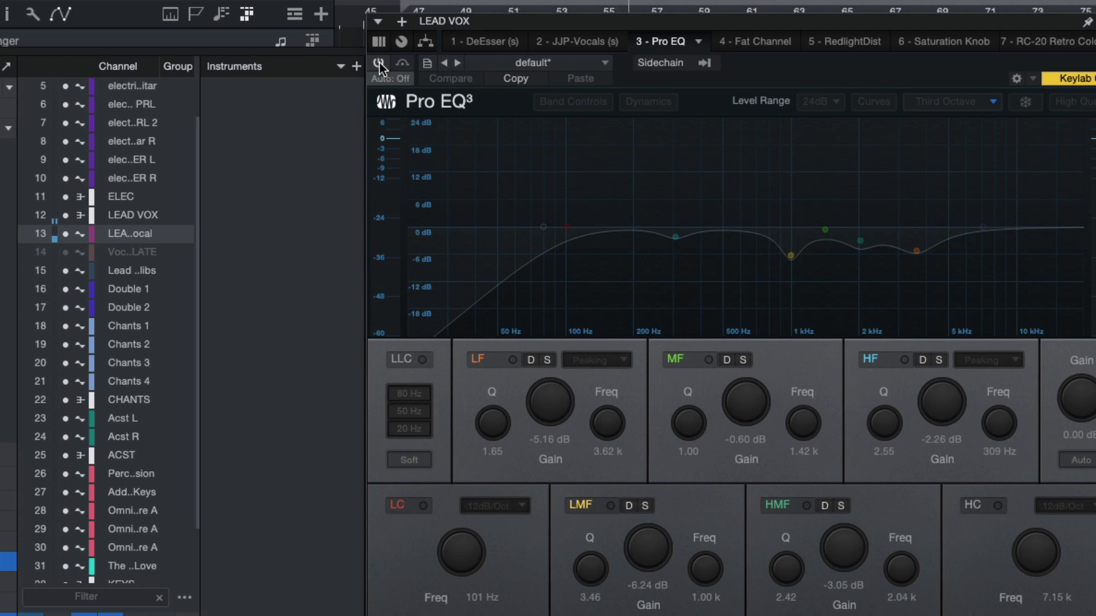
left_click(378, 63)
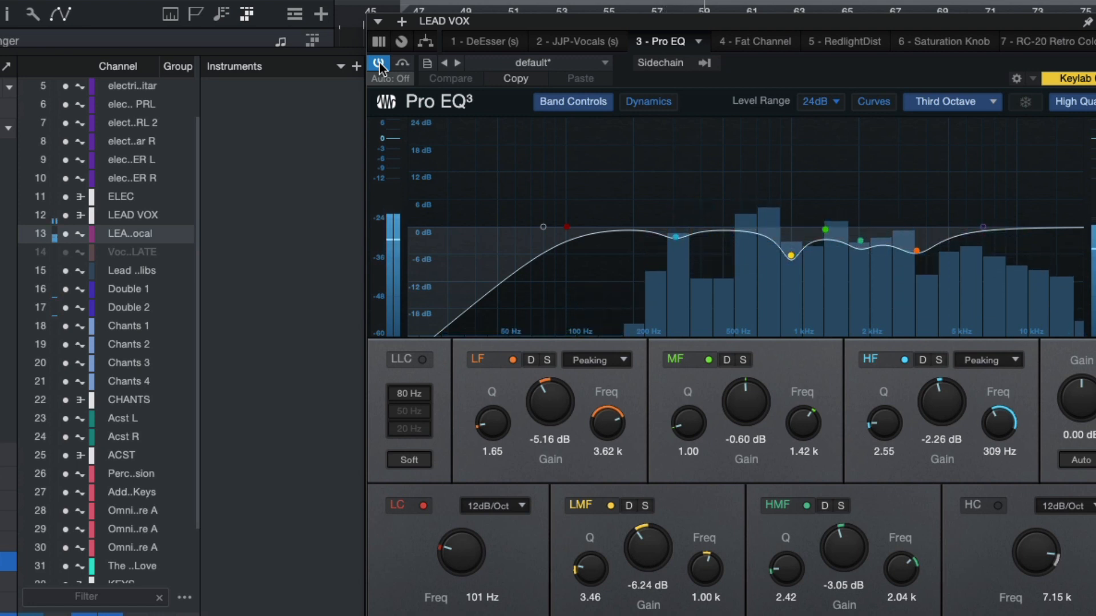
key("space")
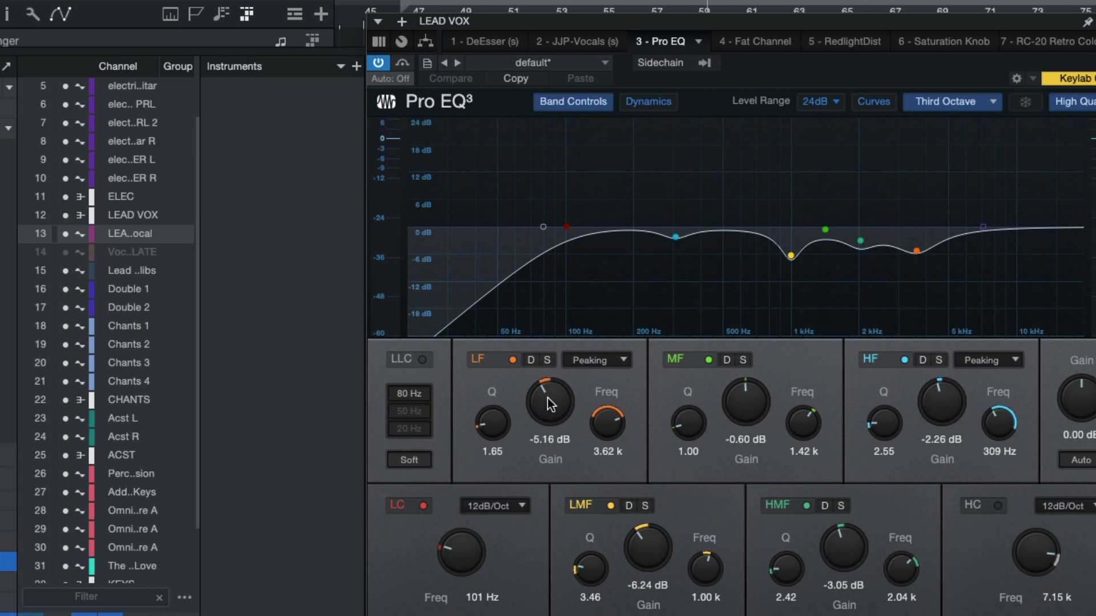
- Try different LMF cut depths at 1.00 k in Pro EQ and settle the LMF gain at -6.00 dB
left_click_drag(547, 398, 561, 430)
key("space")
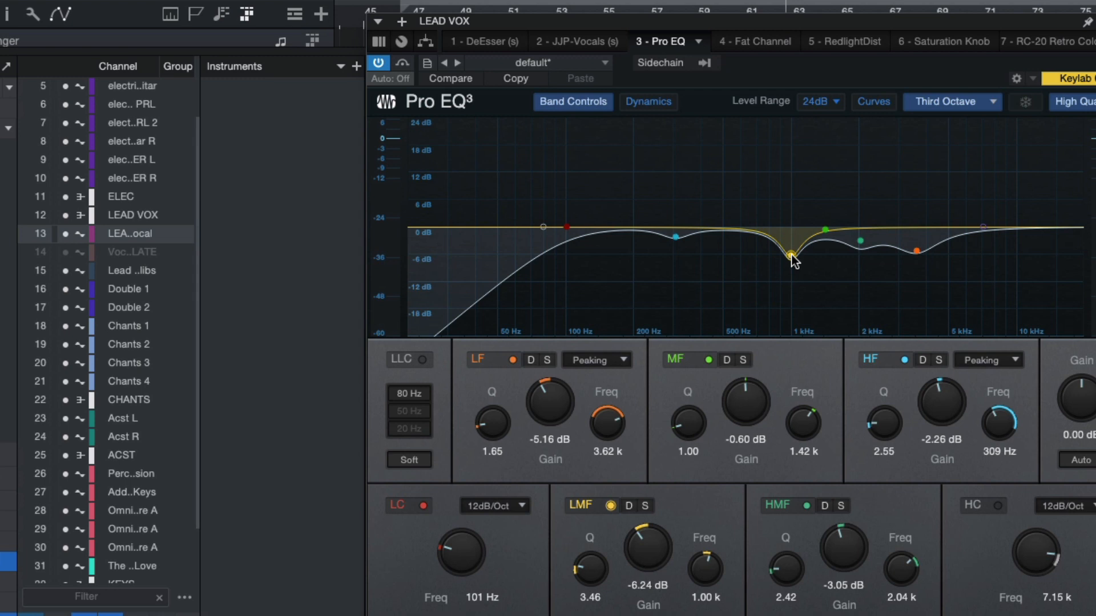
mouse_move(657, 560)
left_mouse_down()
mouse_move(649, 436)
mouse_move(652, 541)
left_mouse_up()
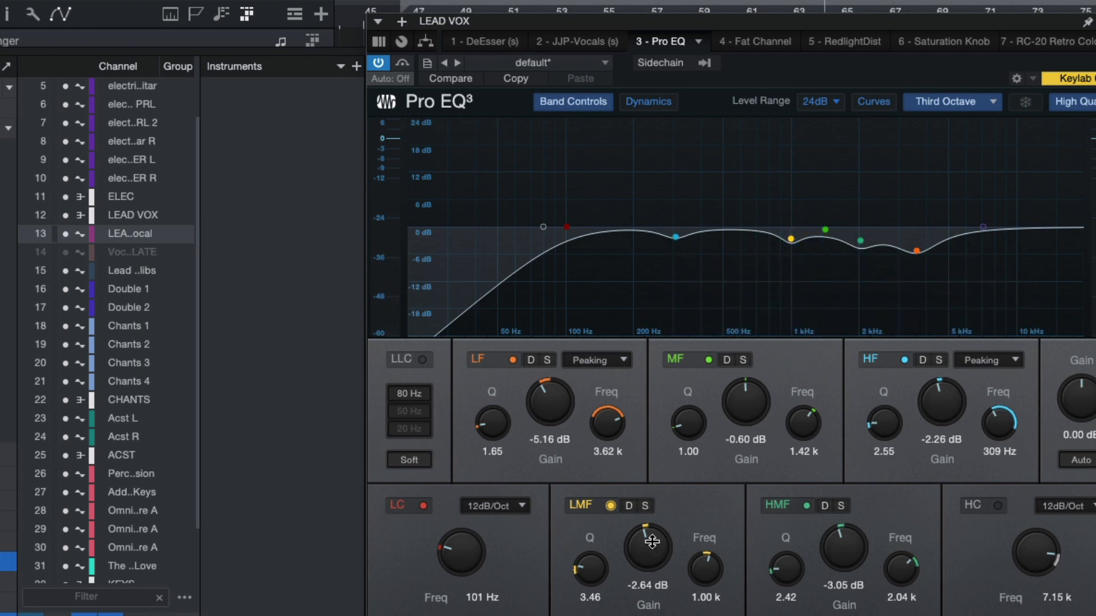
left_click_drag(651, 541, 654, 562)
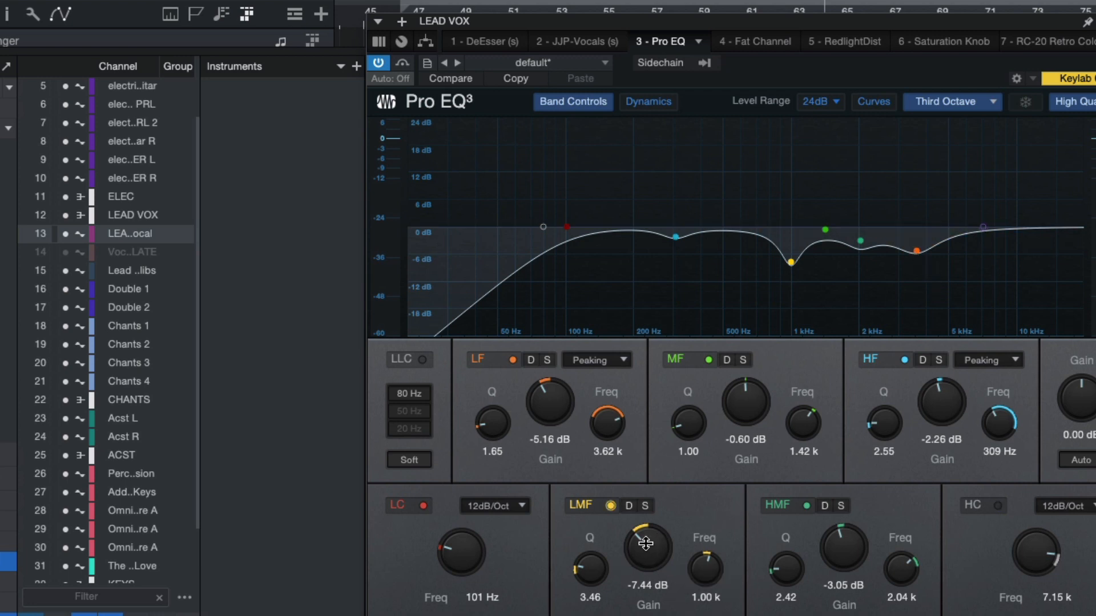
mouse_move(646, 544)
left_mouse_down()
mouse_move(645, 466)
mouse_move(644, 536)
left_mouse_up()
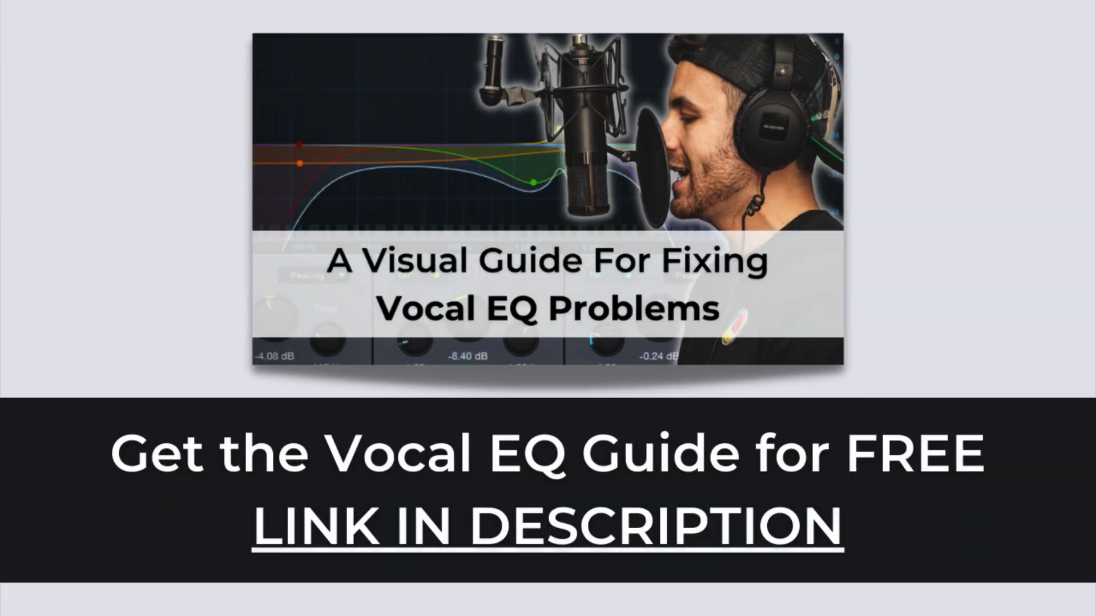
- Read through the visual guide for fixing vocal EQ problems, from the low cut to the cut for honky vocals
scroll(548, 308, "down", 5)
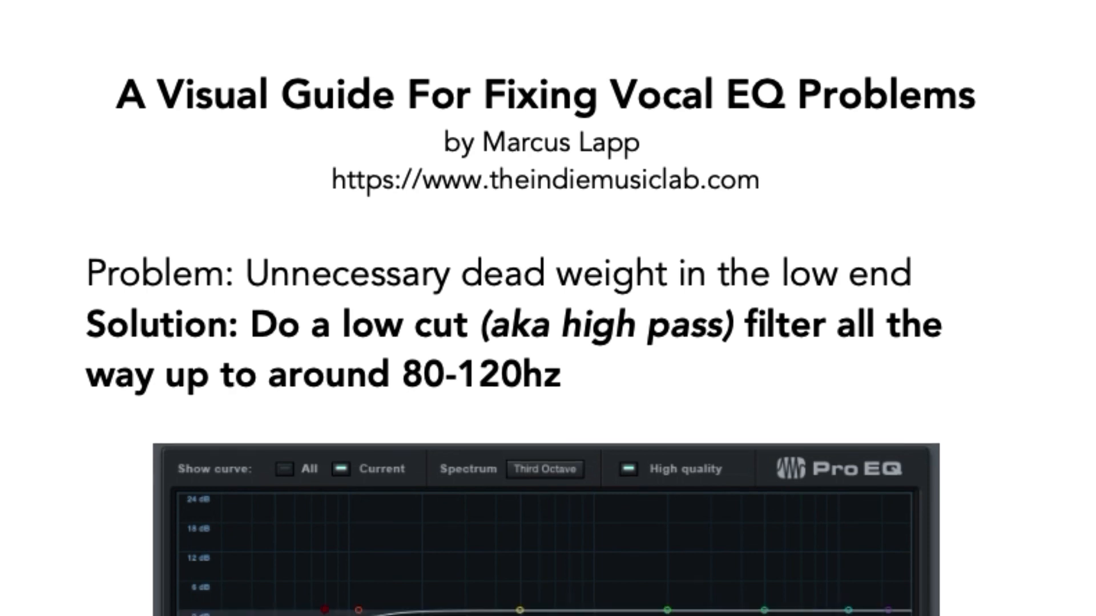
scroll(548, 308, "down", 6)
scroll(548, 308, "down", 12)
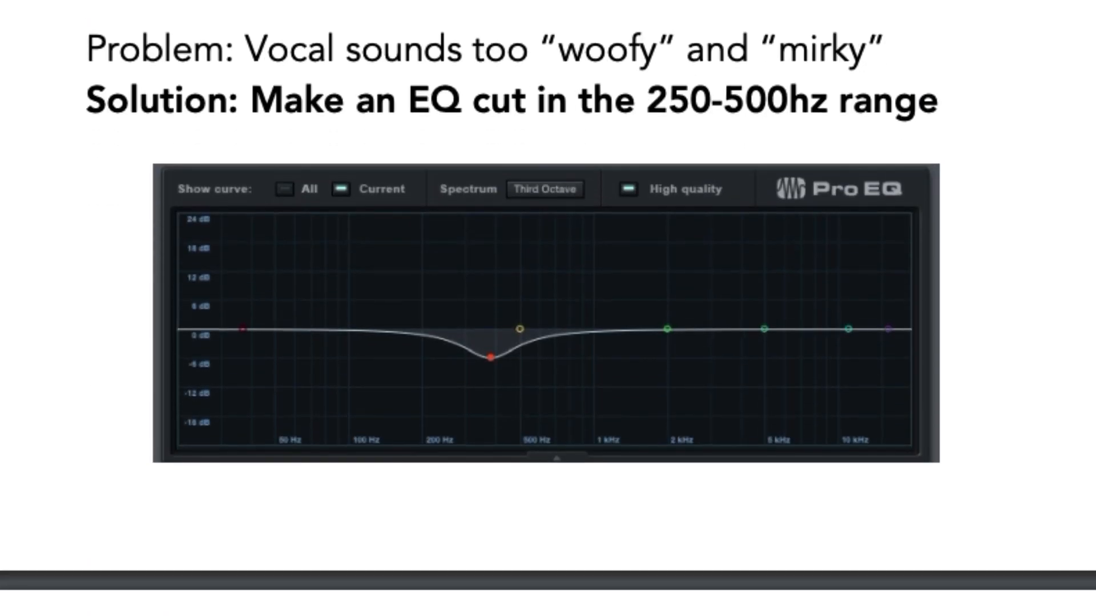
scroll(548, 308, "down", 15)
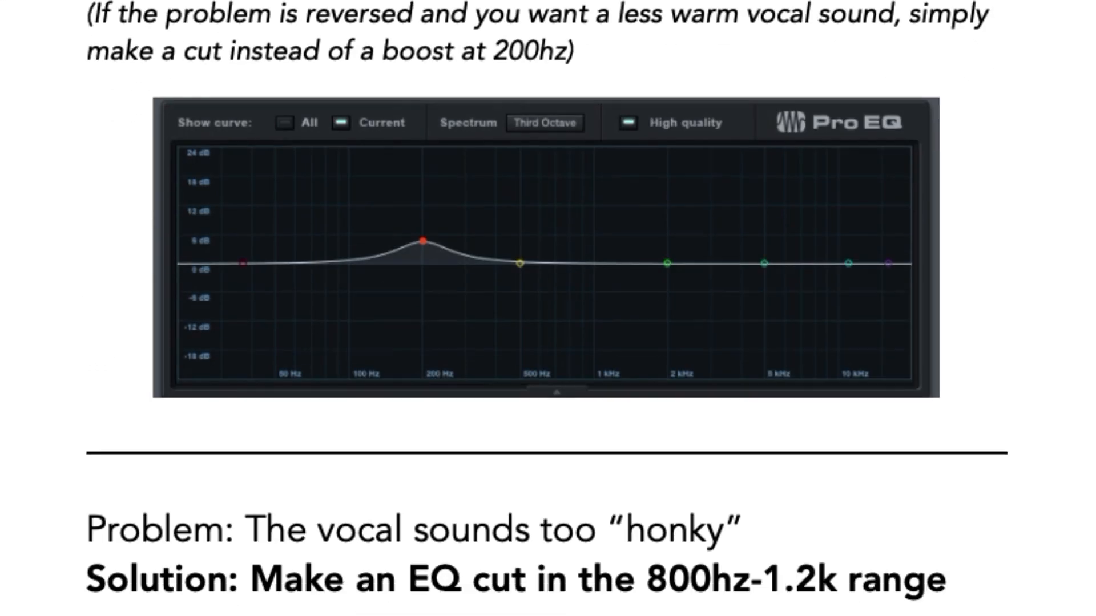
scroll(548, 308, "down", 5)
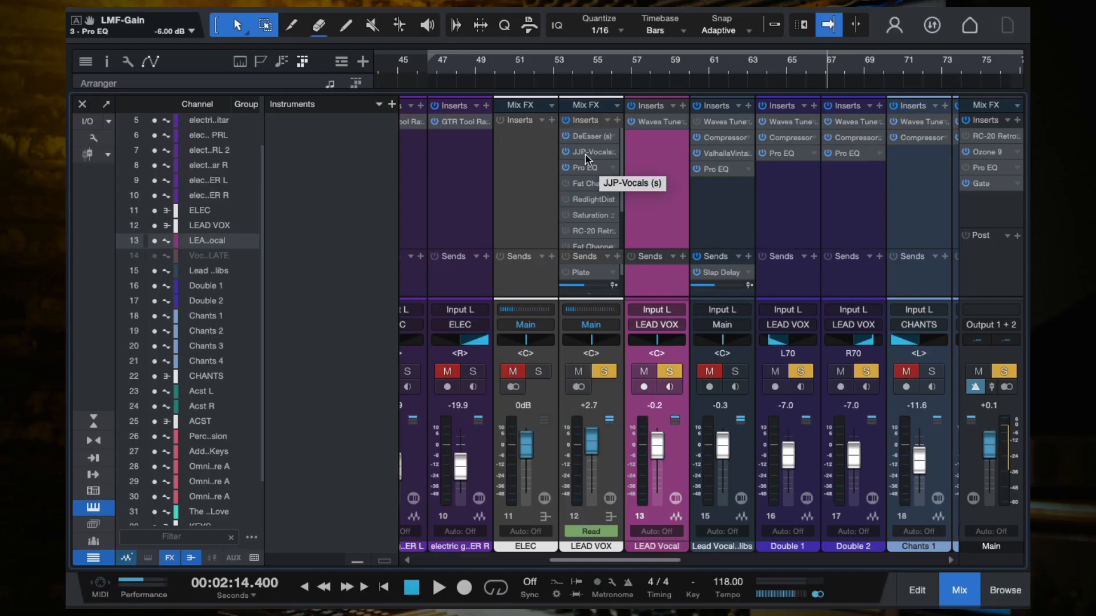
- Review the JJP-Vocals settings on the LEAD VOX bus again and close the plug-in window
left_click(629, 181)
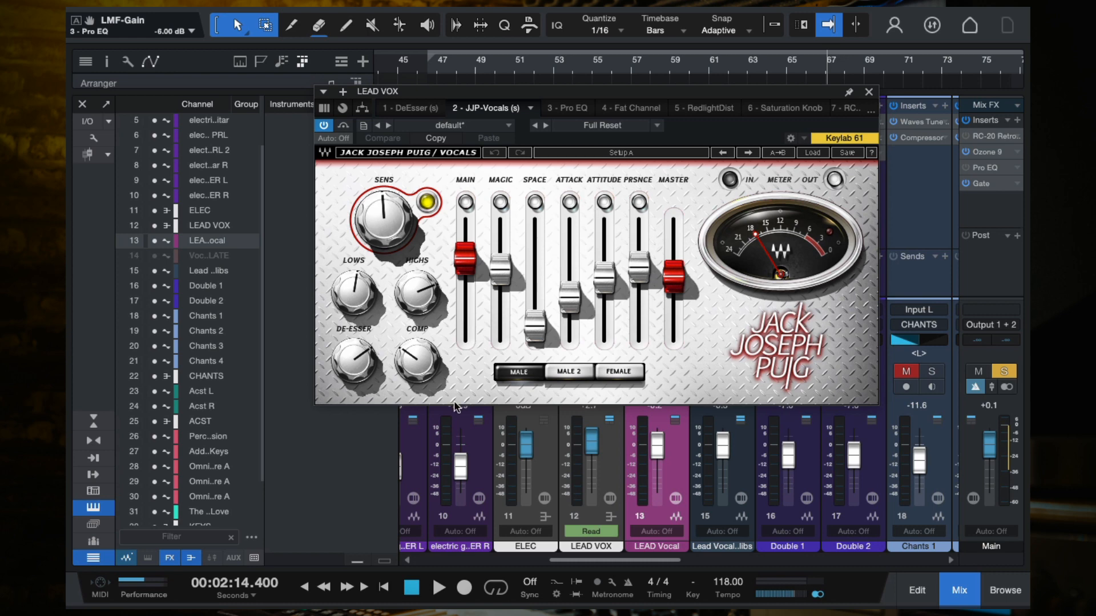
left_click(869, 93)
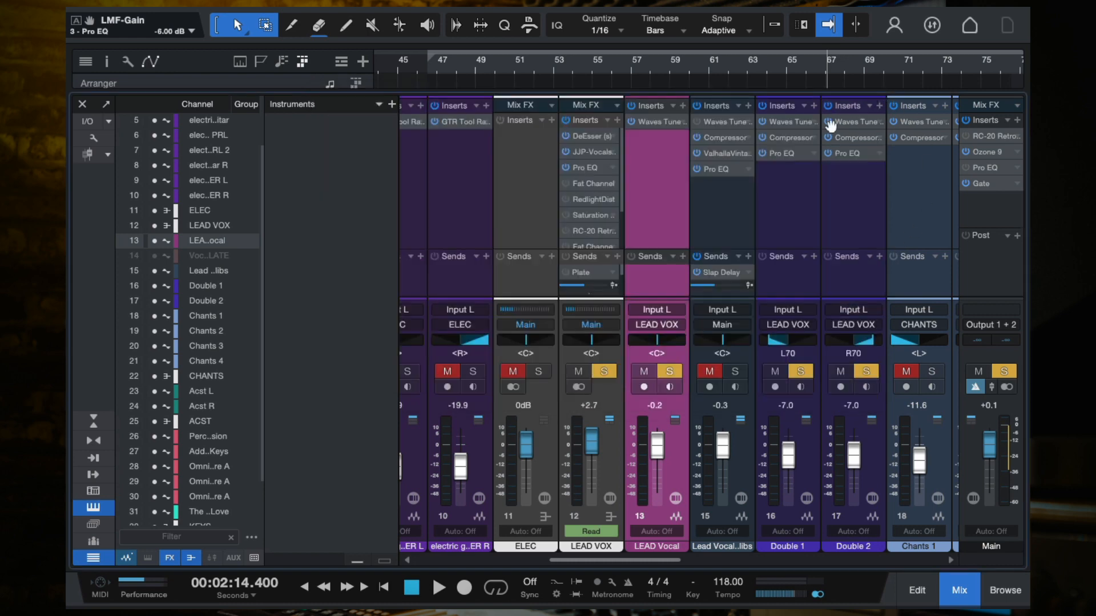
left_click(585, 152)
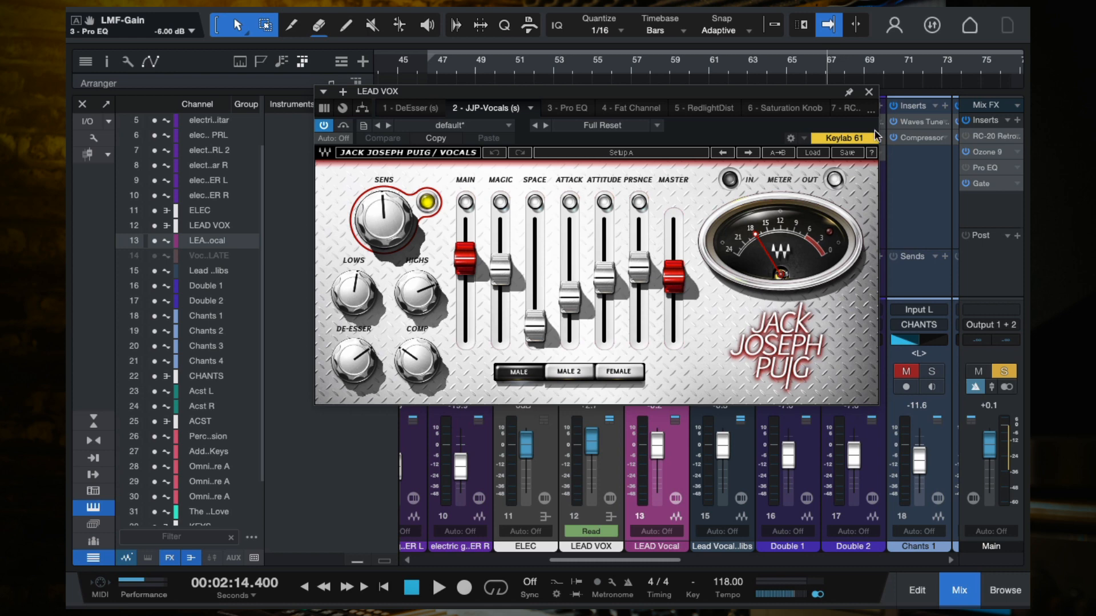
left_click(869, 93)
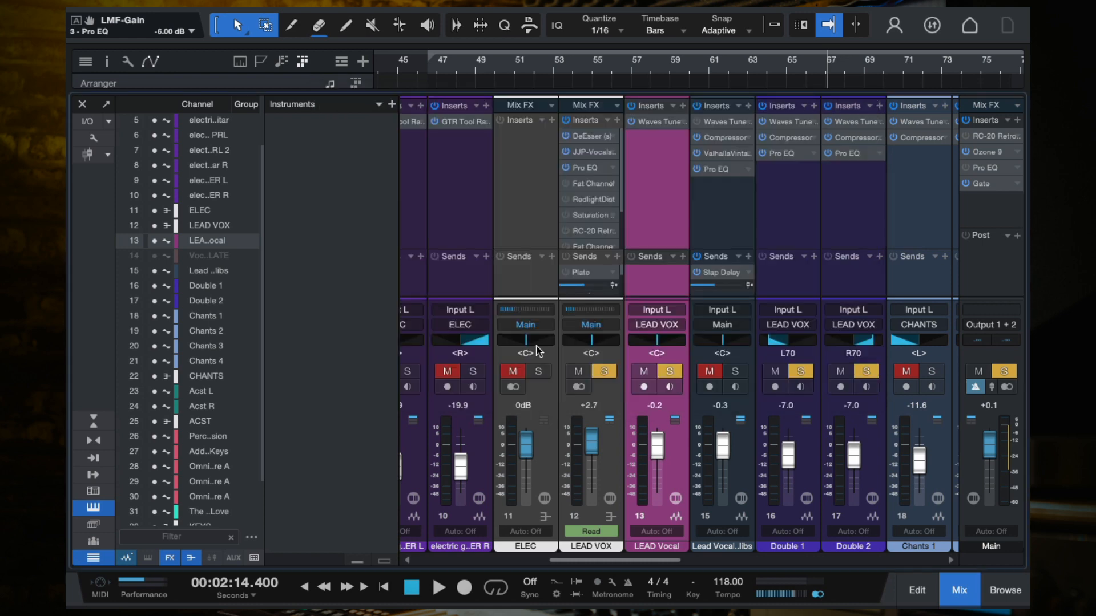
- Activate Fat Channel on the LEAD VOX bus, open and reposition its editor, and show only the Compressor section
left_click(563, 184)
left_click(594, 183)
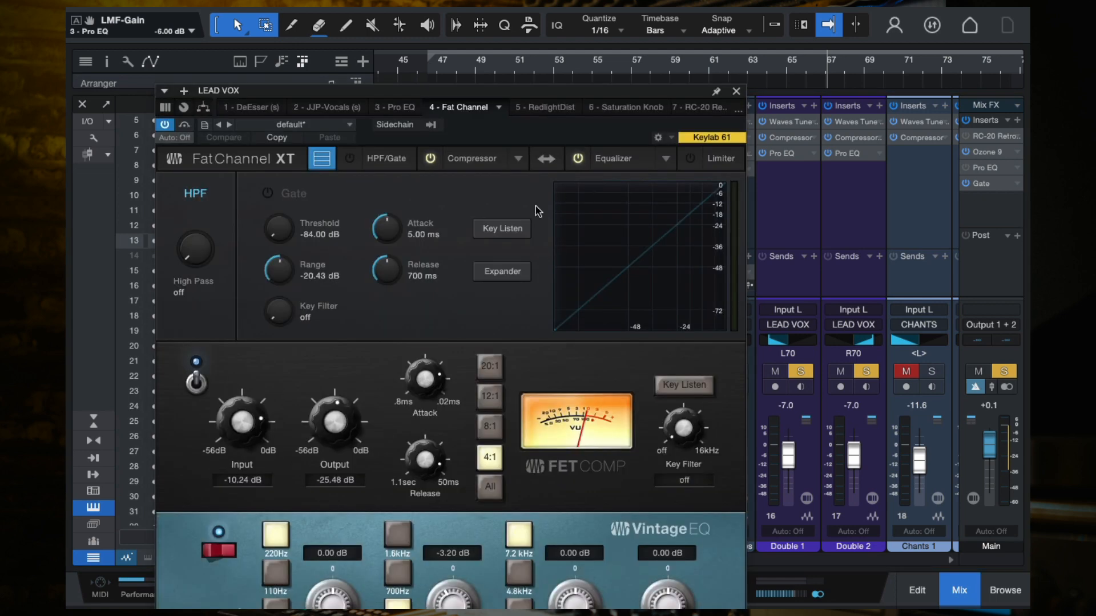
left_click_drag(582, 90, 757, 34)
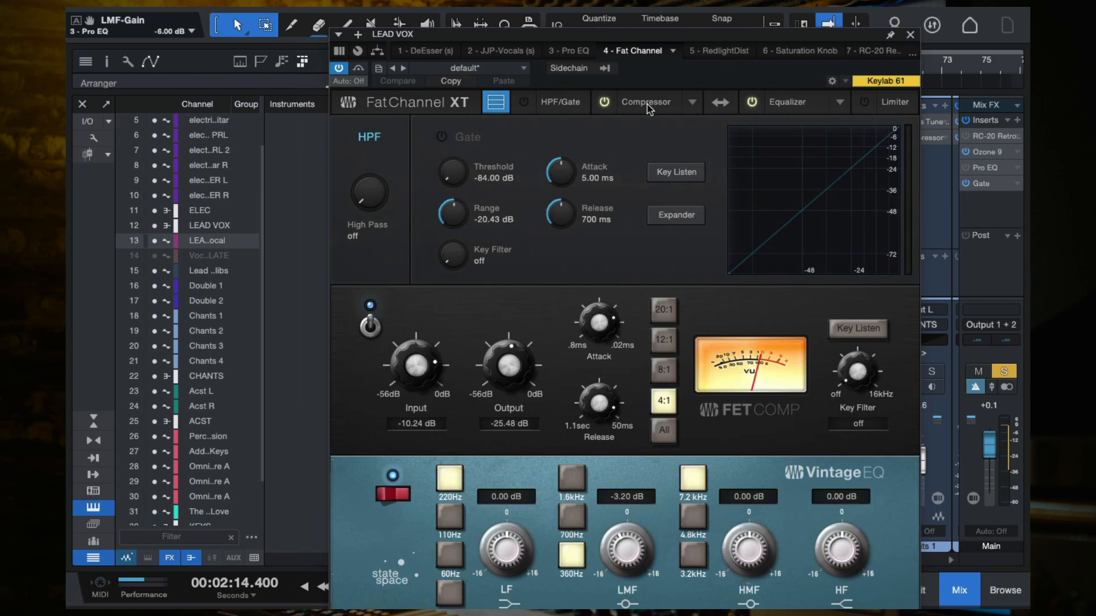
left_click(499, 106)
left_click(626, 103)
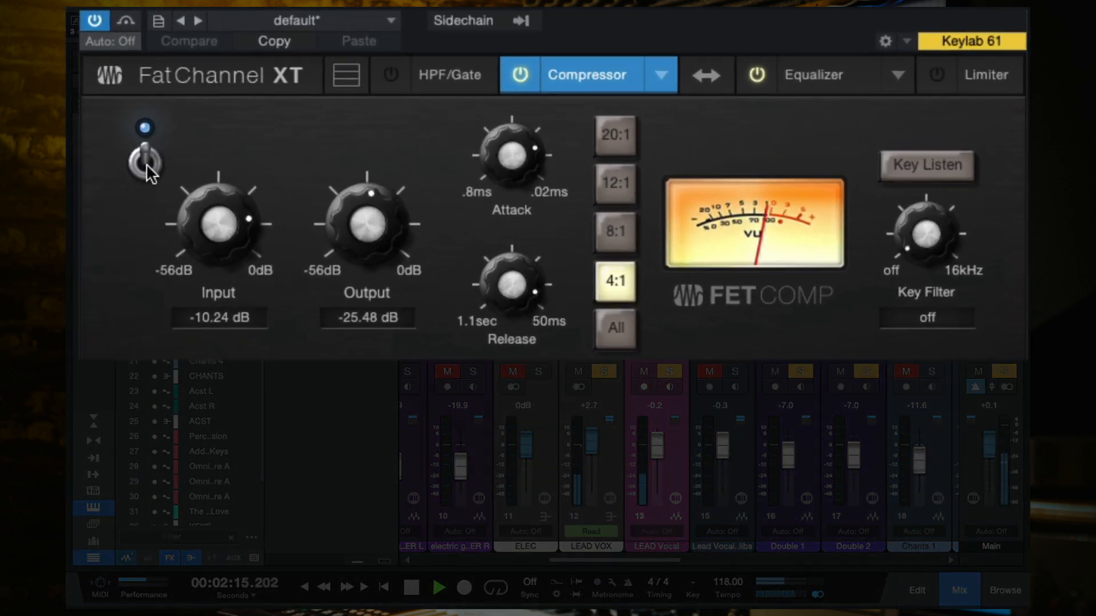
- Compare the vocal with the FET compressor off and on during playback, stop playback and close the Fat Channel window
left_click(371, 160)
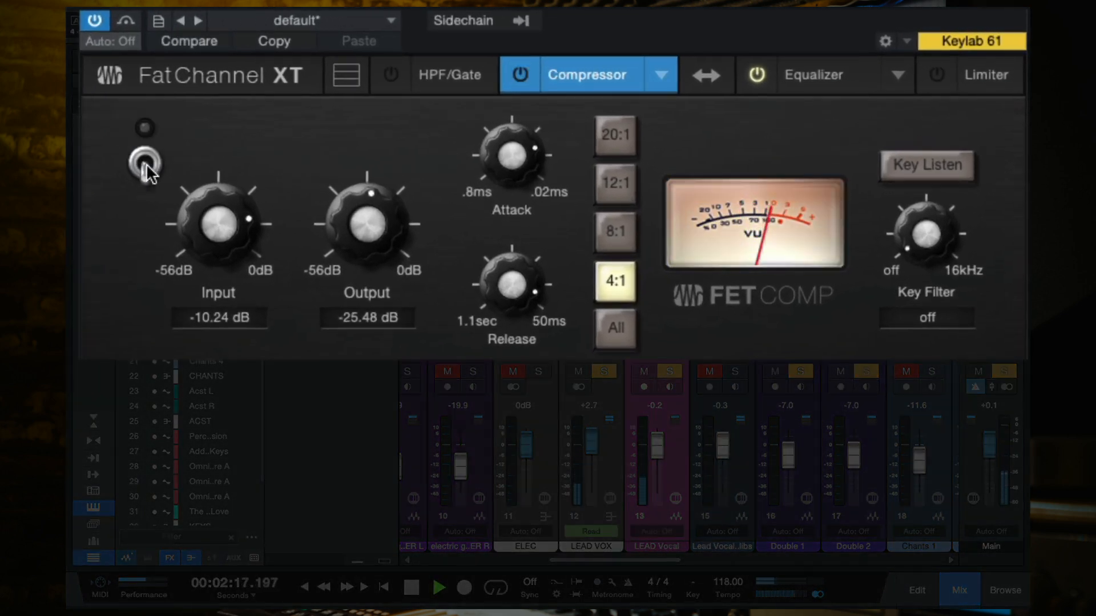
left_click(146, 165)
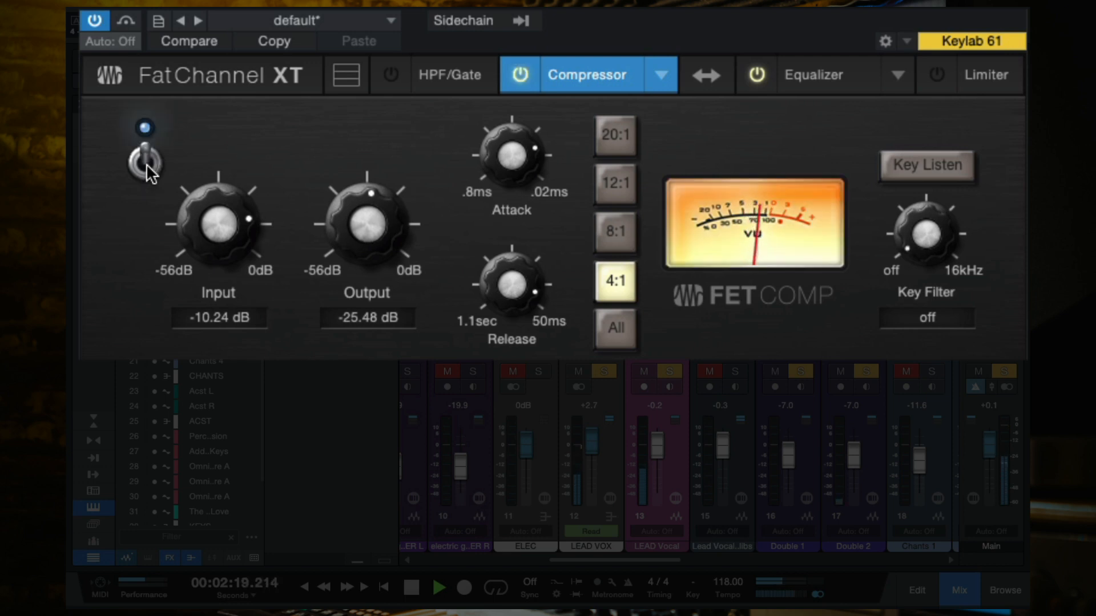
key("space")
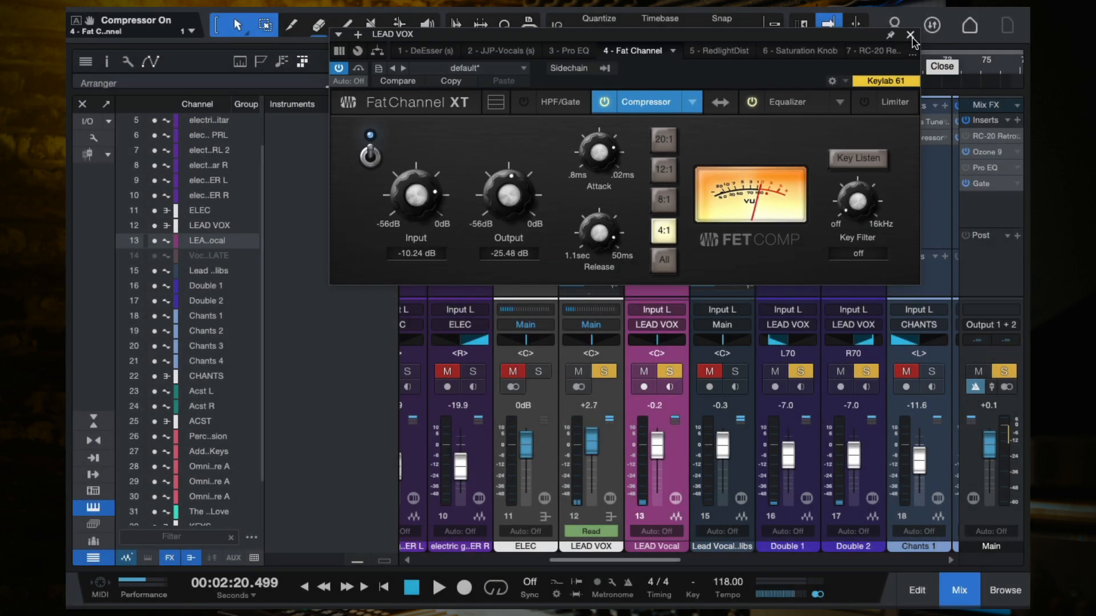
left_click(910, 35)
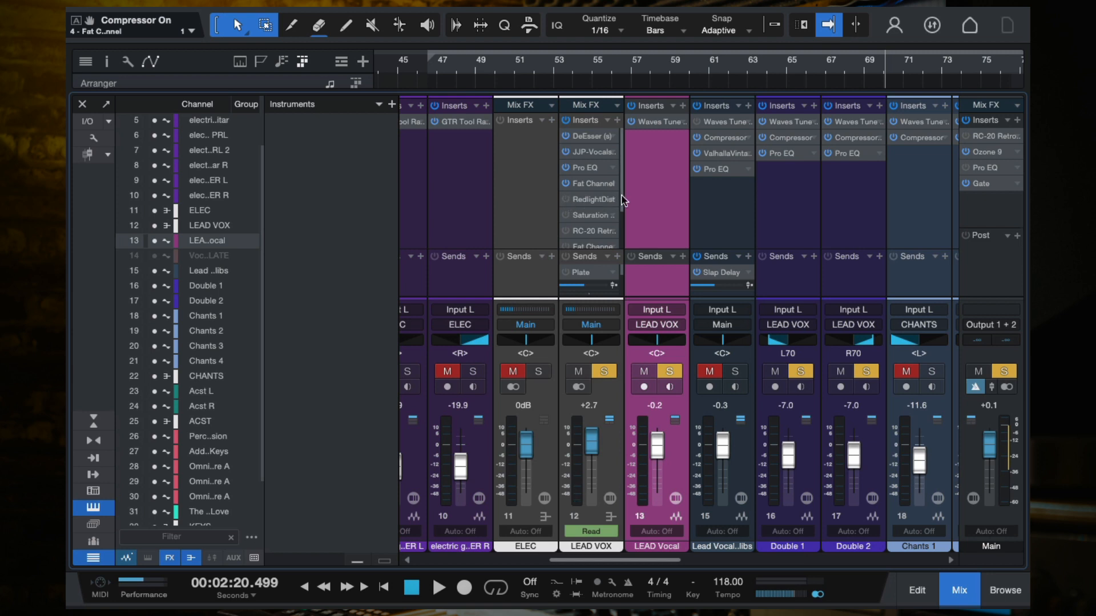
- Activate RedlightDist on the LEAD VOX bus, open its editor and move the window clear of the bus inserts
key("ctrl+s")
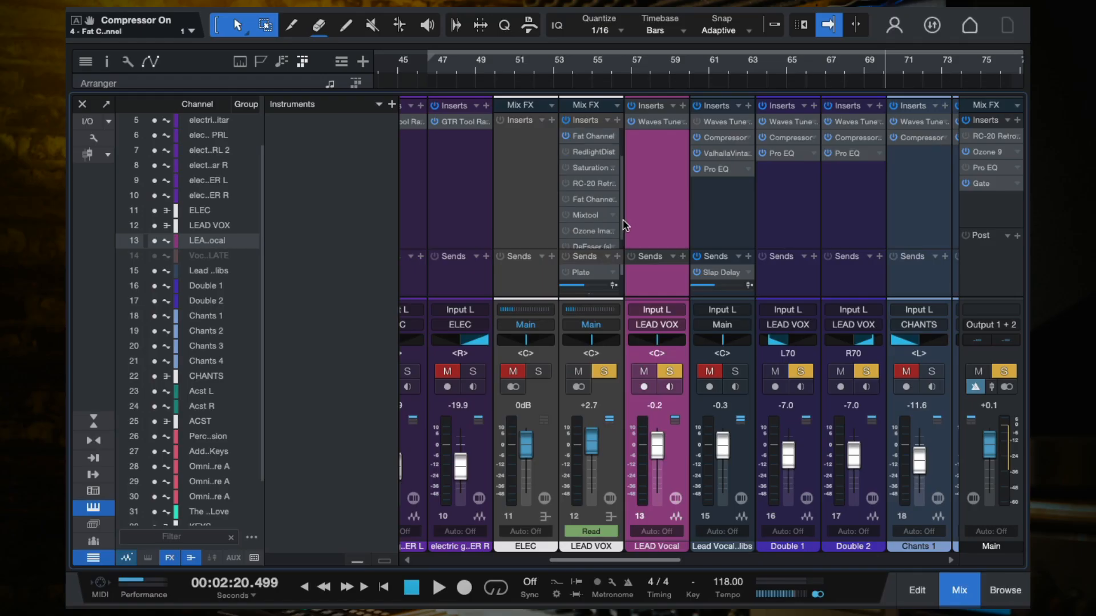
scroll(621, 182, "up", 2)
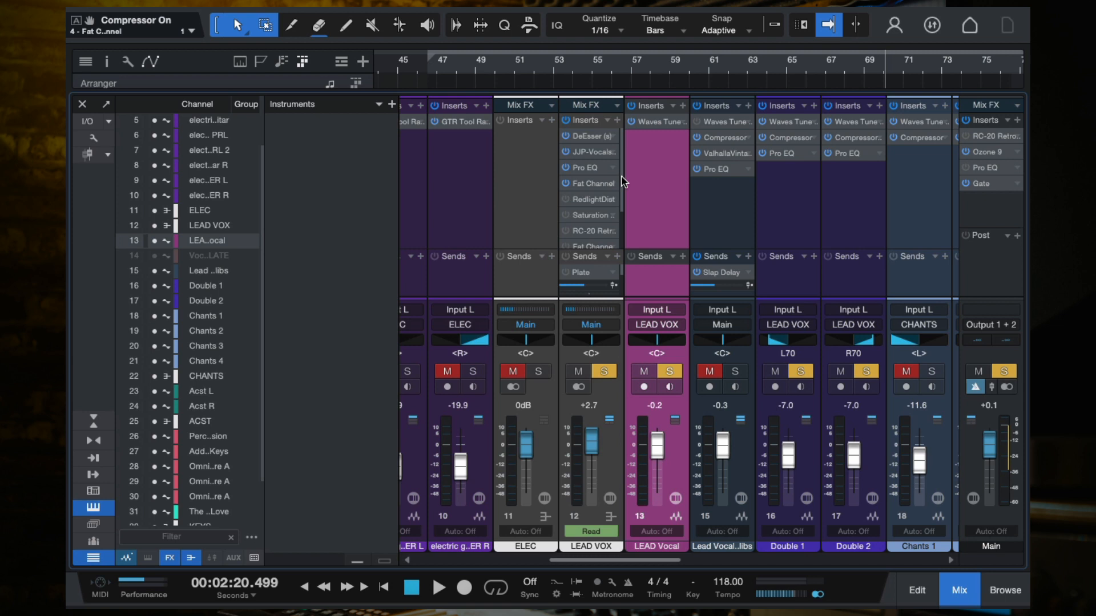
left_click(588, 199)
left_click_drag(333, 115, 863, 106)
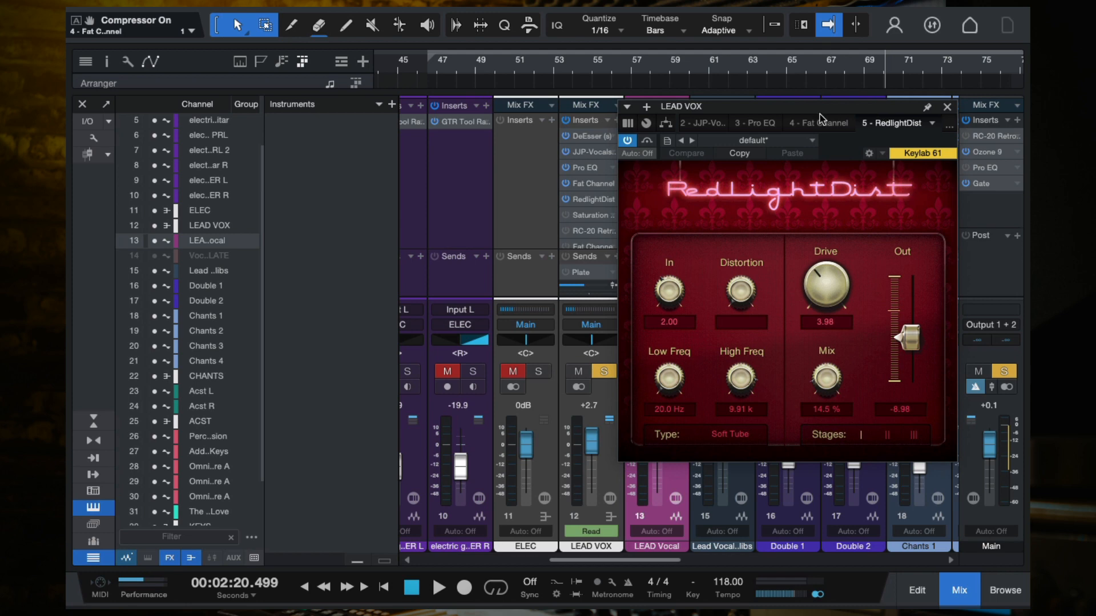
- Play the vocal from an earlier point, compare it with RedlightDist off and on, and stop playback
left_click(490, 66)
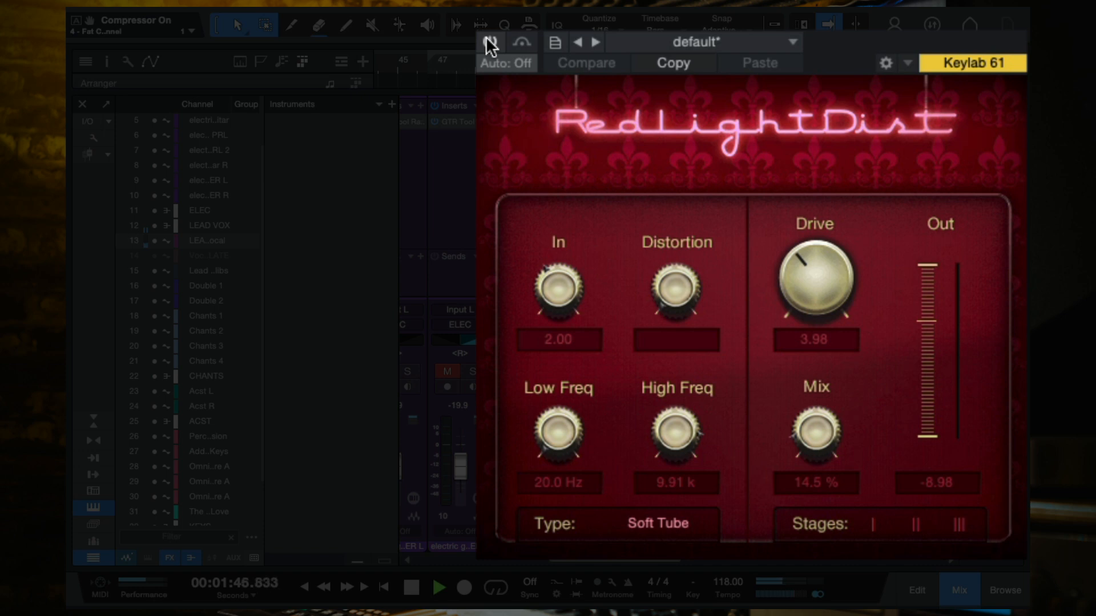
left_click(485, 38)
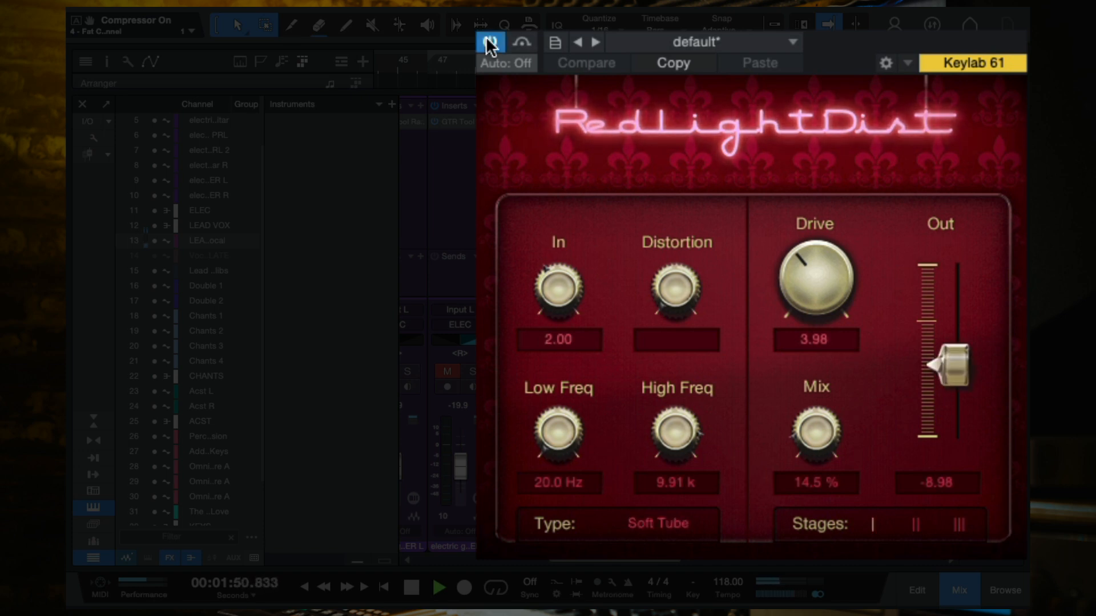
left_click(487, 39)
left_click(485, 38)
key("space")
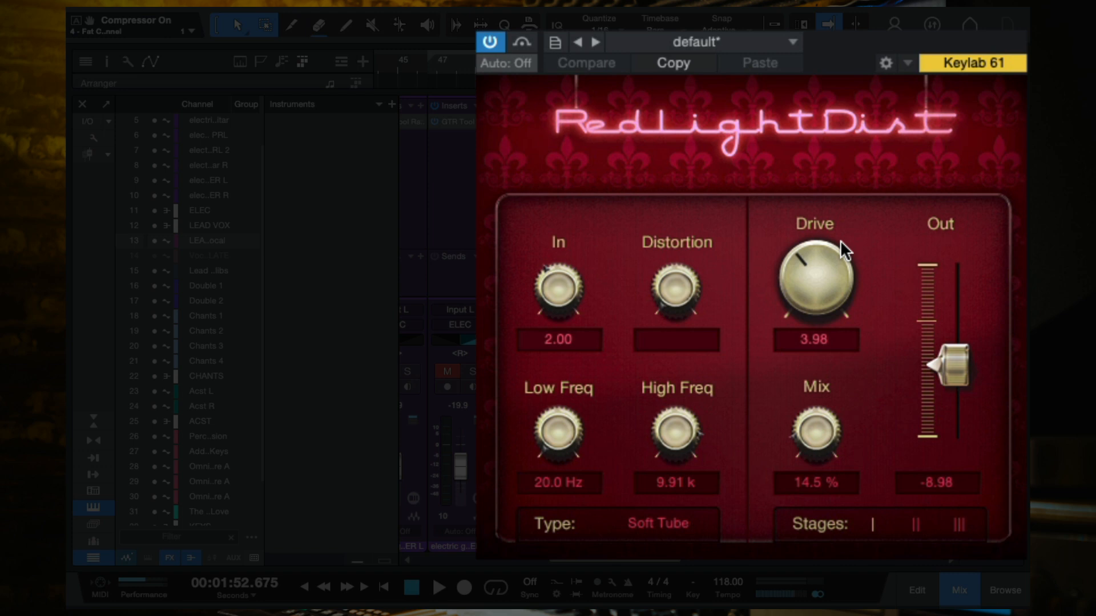
- Check RedlightDist's distortion type choices, keep Soft Tube, close the plug-in window and save the song
left_click(660, 520)
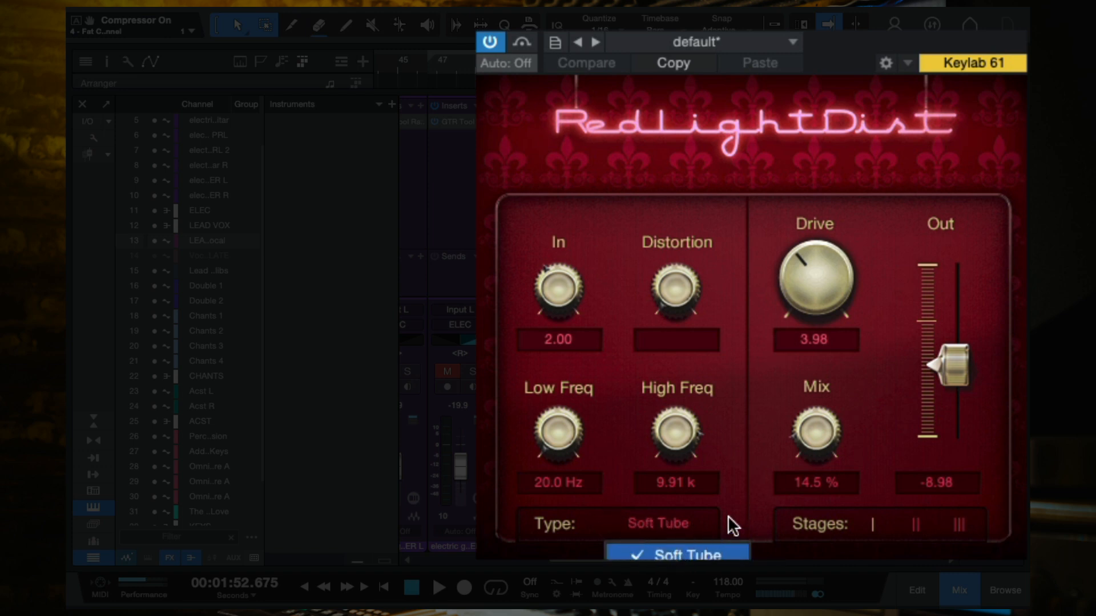
left_click(734, 500)
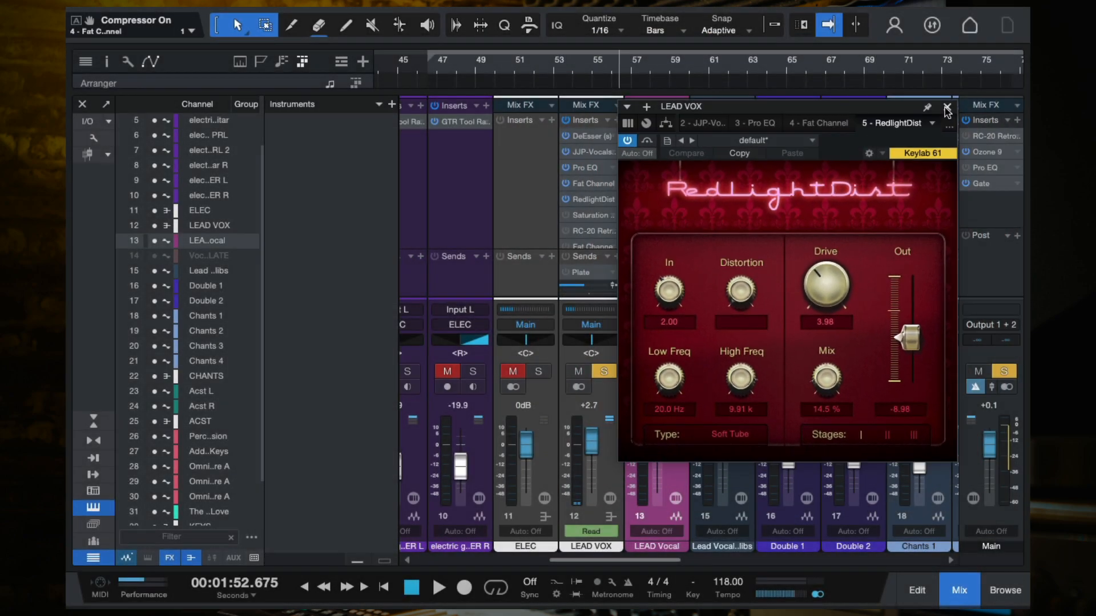
left_click(948, 106)
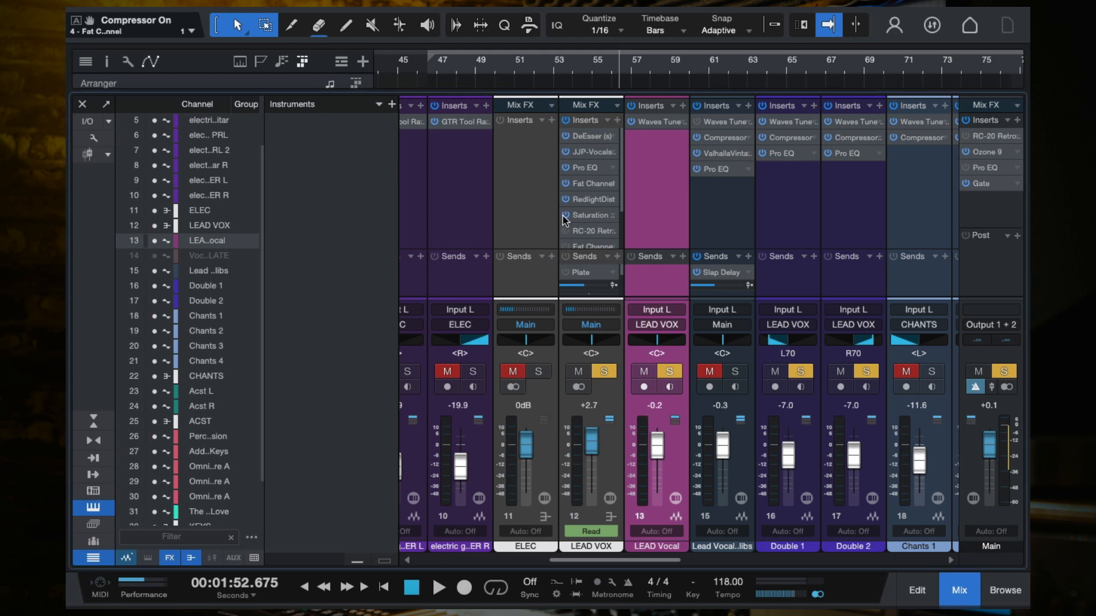
key("ctrl+s")
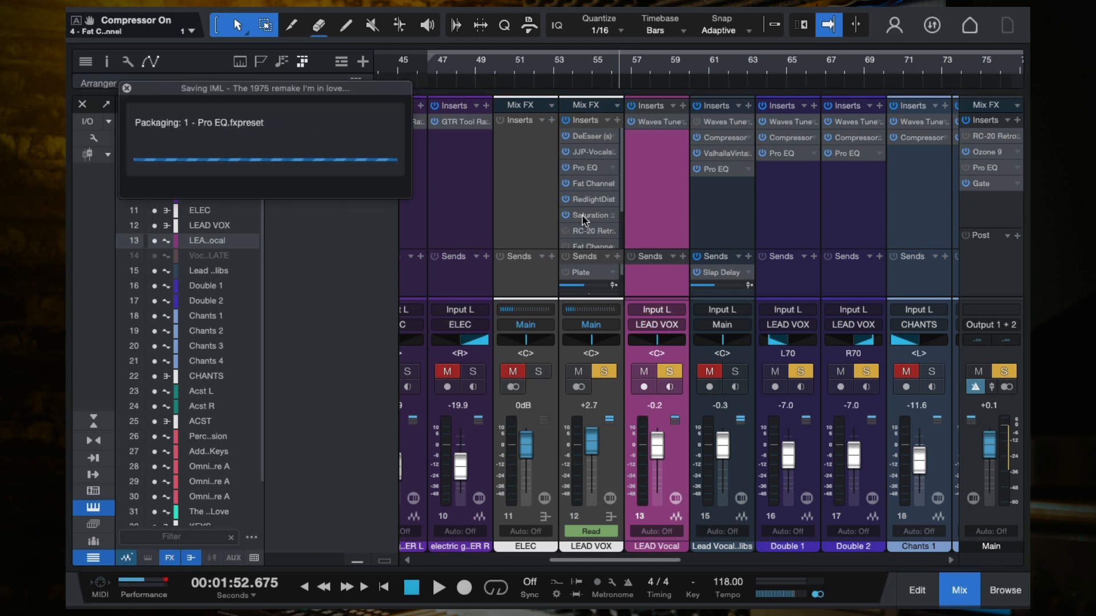
- Activate and open Saturation Knob on the LEAD VOX bus, compare the vocal with it off and on during playback, and close its window
double_click(583, 219)
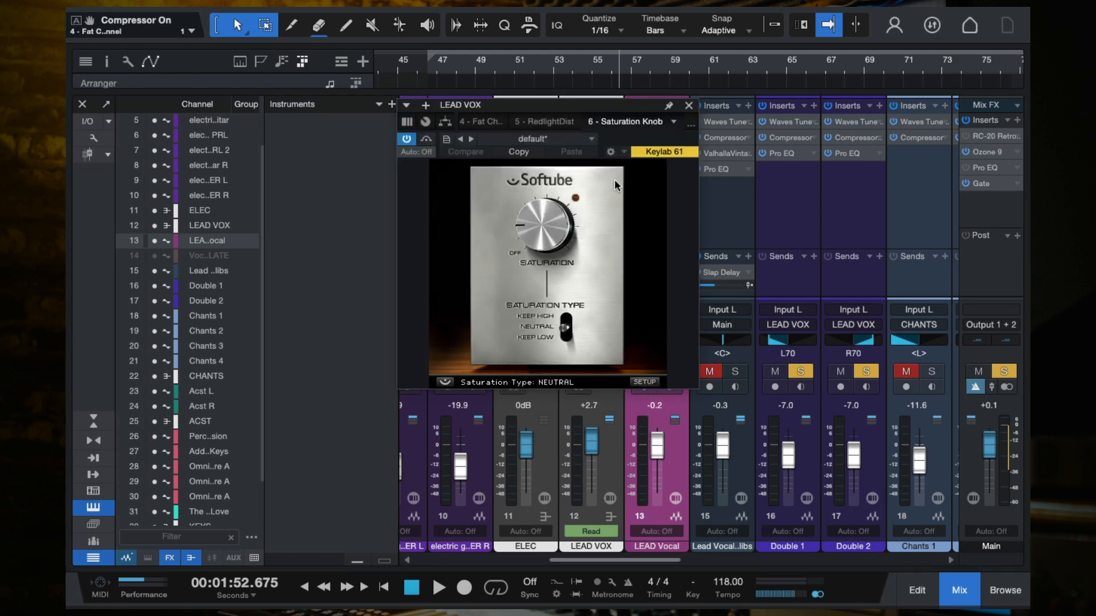
left_click_drag(613, 104, 782, 100)
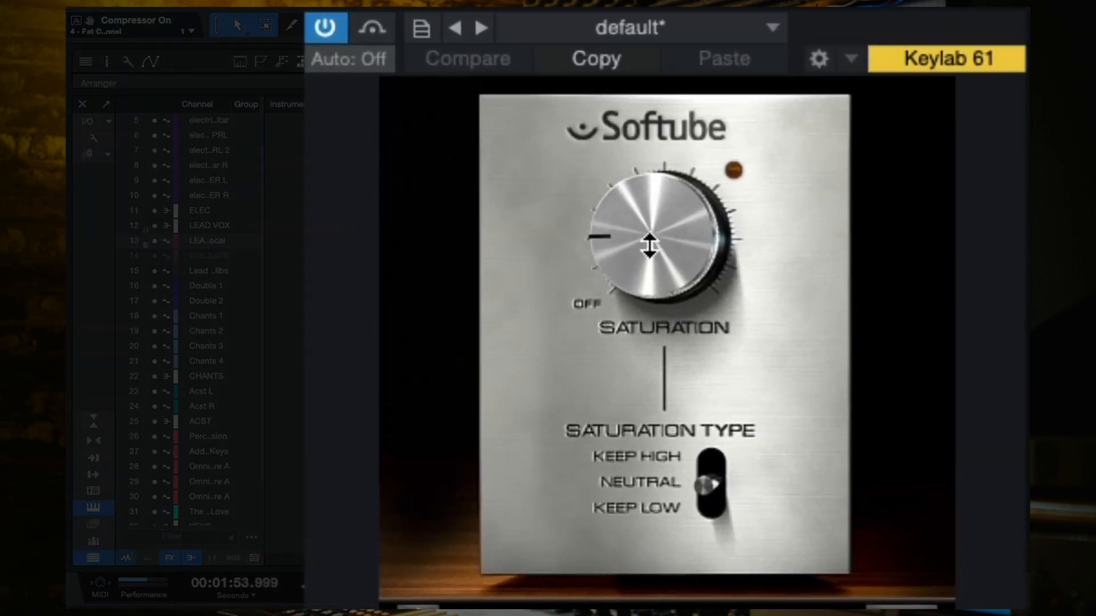
left_click(328, 24)
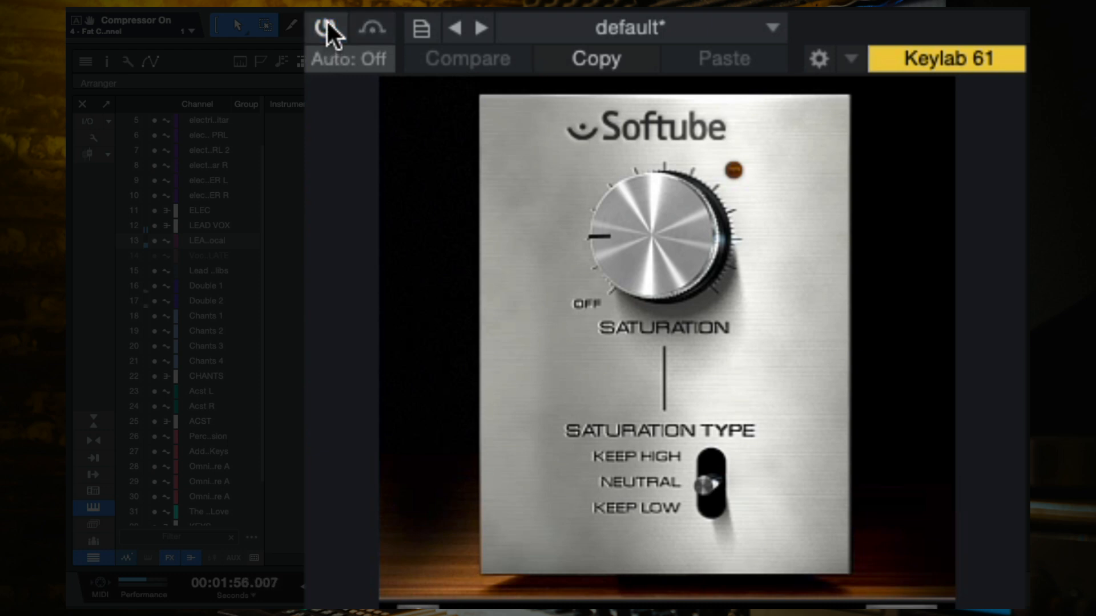
left_click(326, 27)
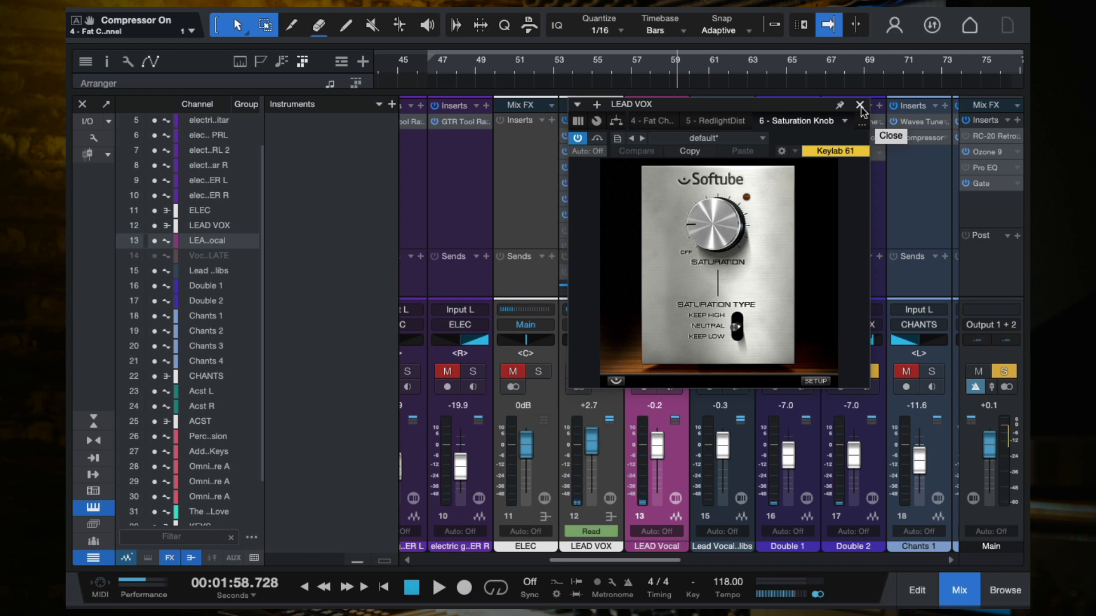
left_click(859, 106)
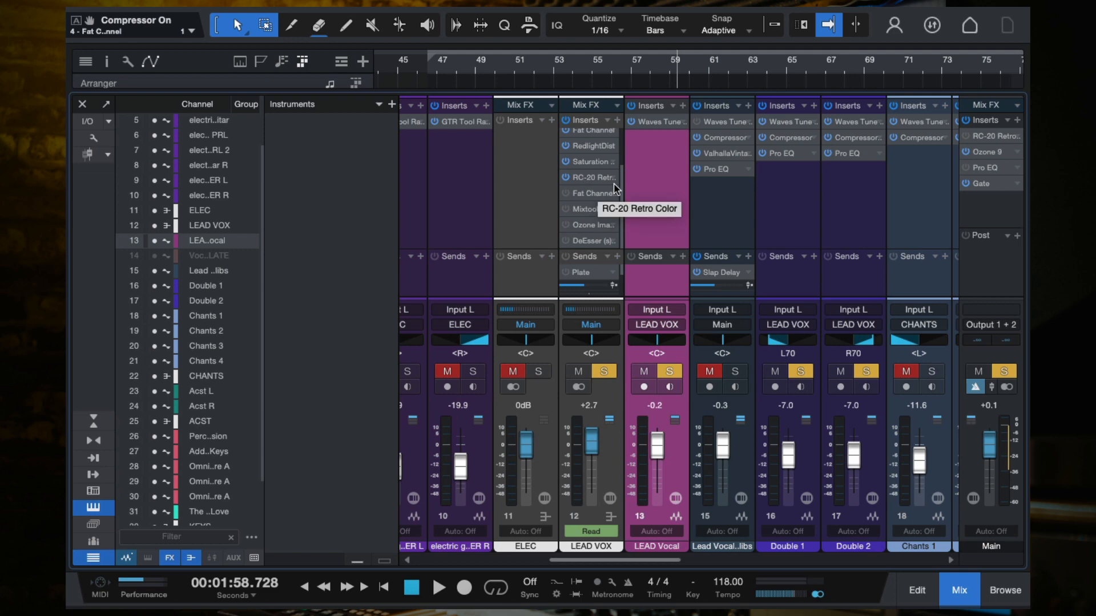
- Activate and open RC-20 Retro Color on the LEAD VOX bus, compare the vocal with it off and on during playback, and close its window
left_click(593, 182)
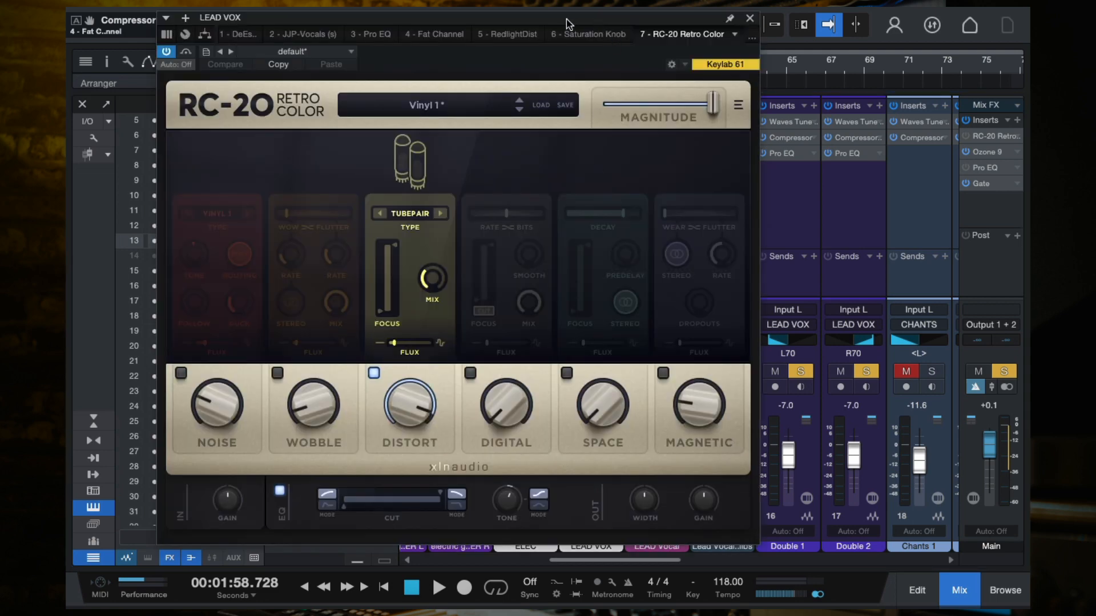
left_click_drag(571, 23, 716, 23)
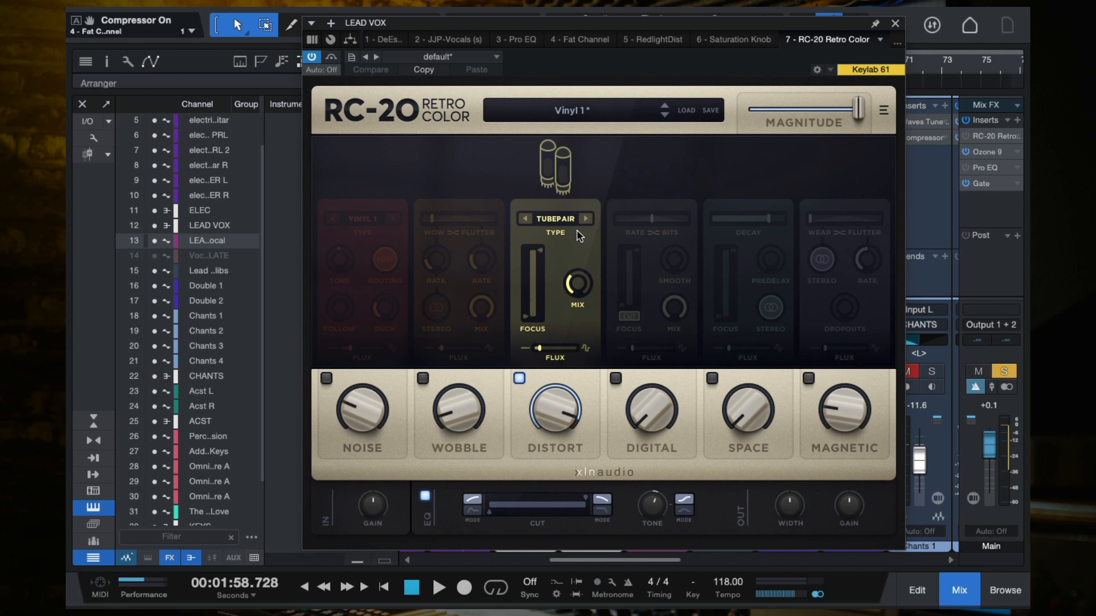
key("space")
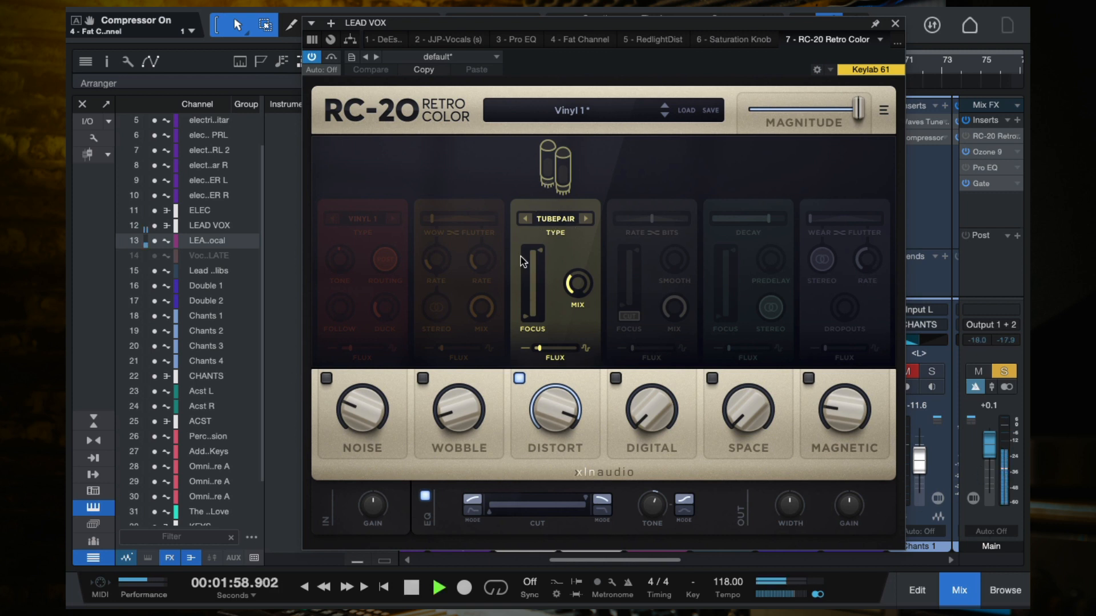
left_click(312, 57)
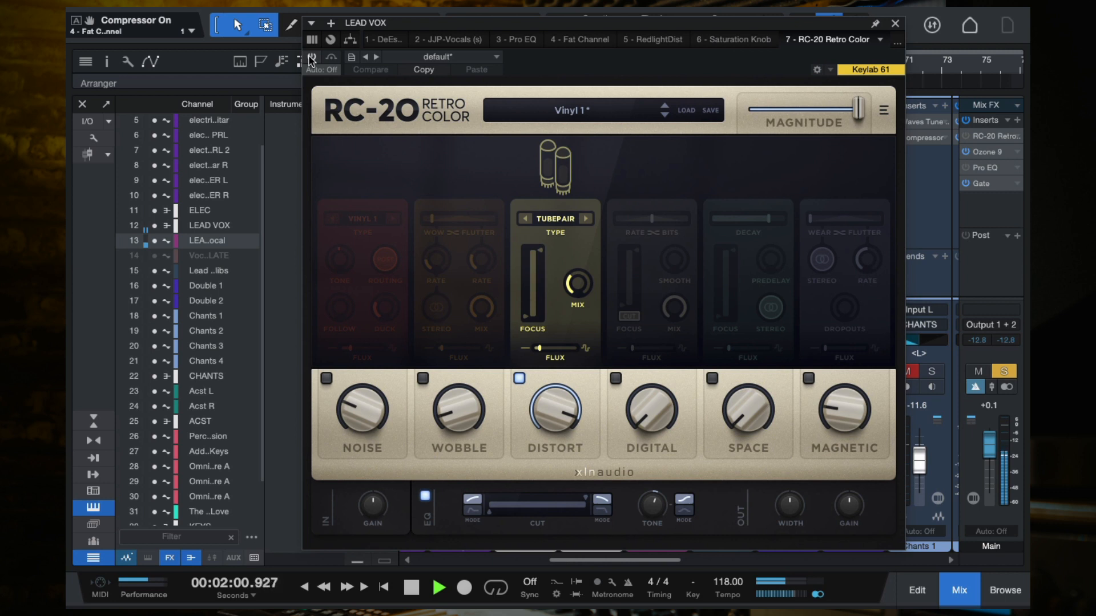
left_click(312, 58)
key("space")
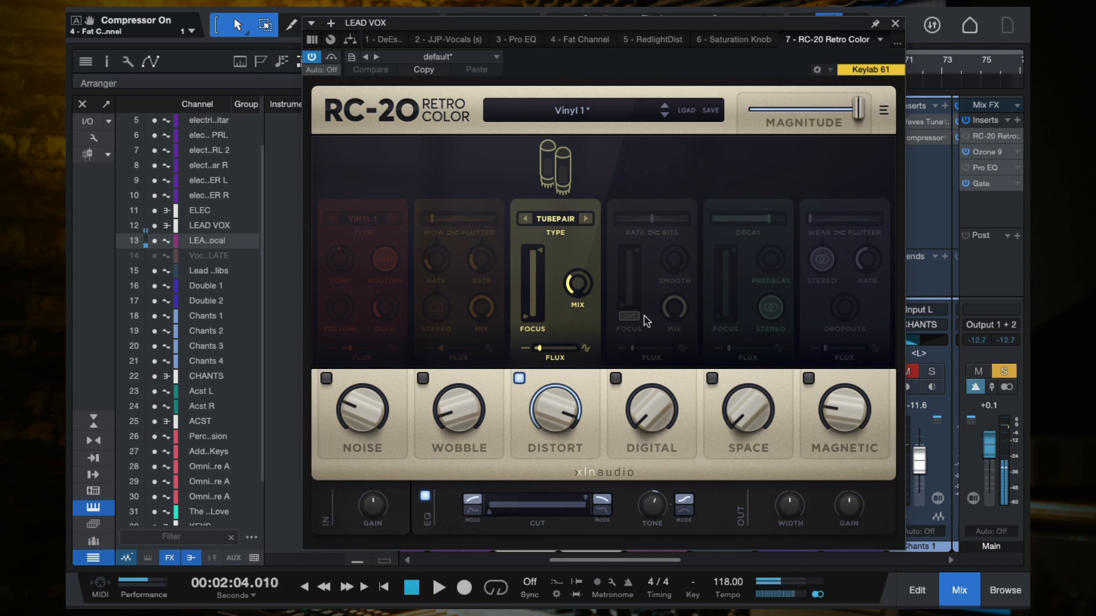
left_click(894, 24)
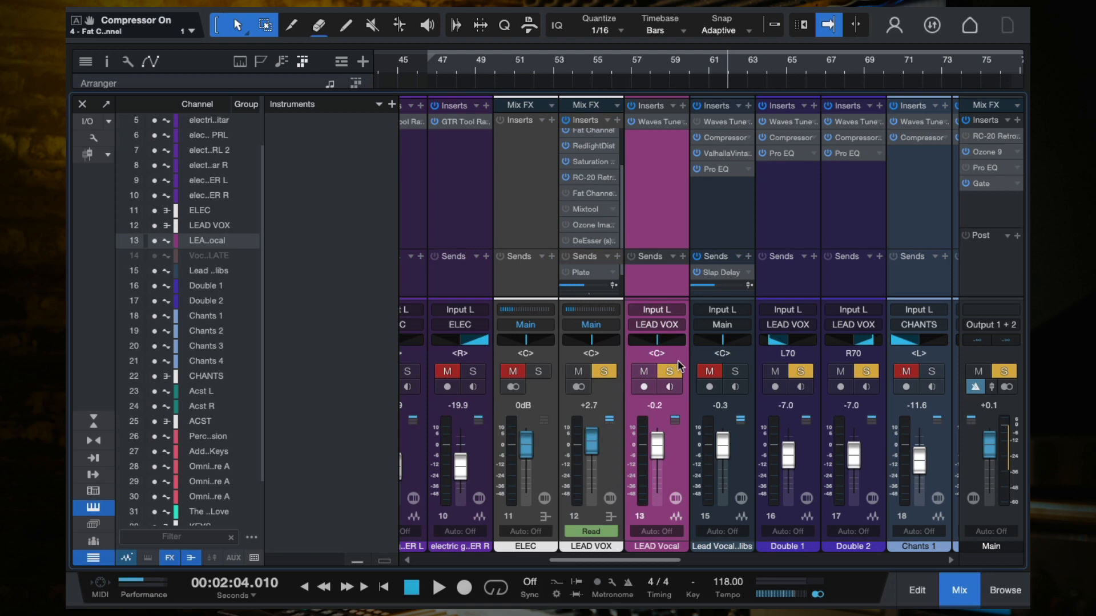
- Select the LEAD VOX bus channel and switch its second Fat Channel insert on and off again
left_click(968, 471)
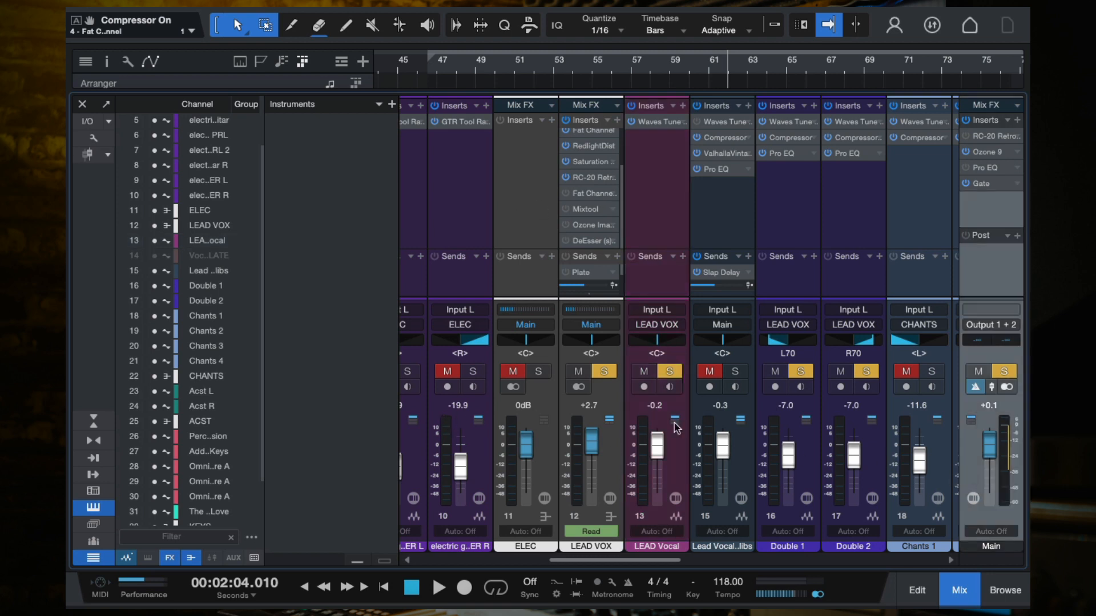
left_click(613, 476)
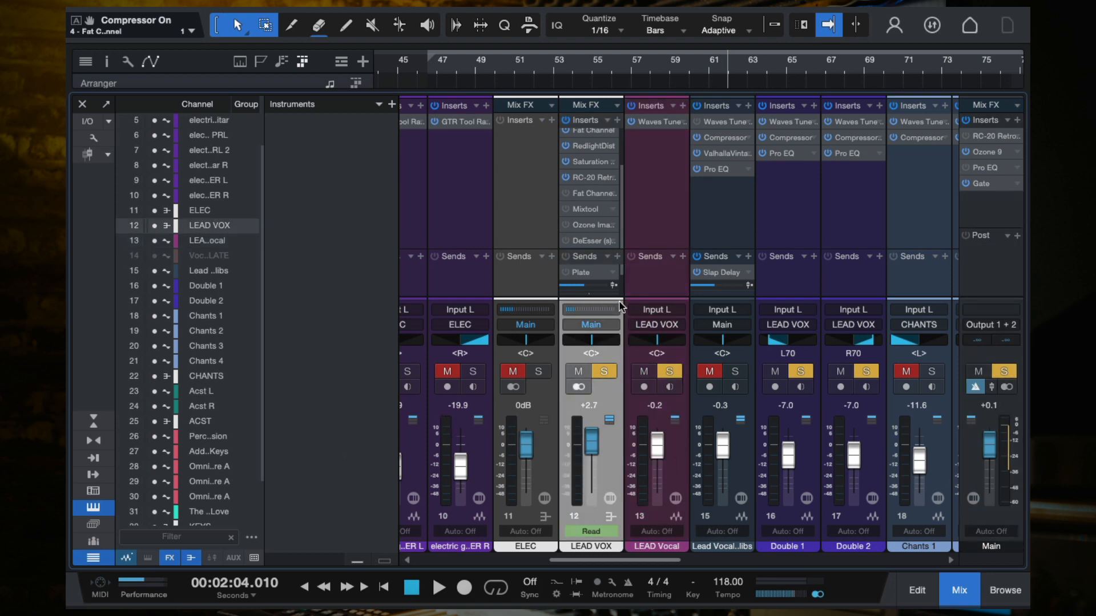
left_click(566, 194)
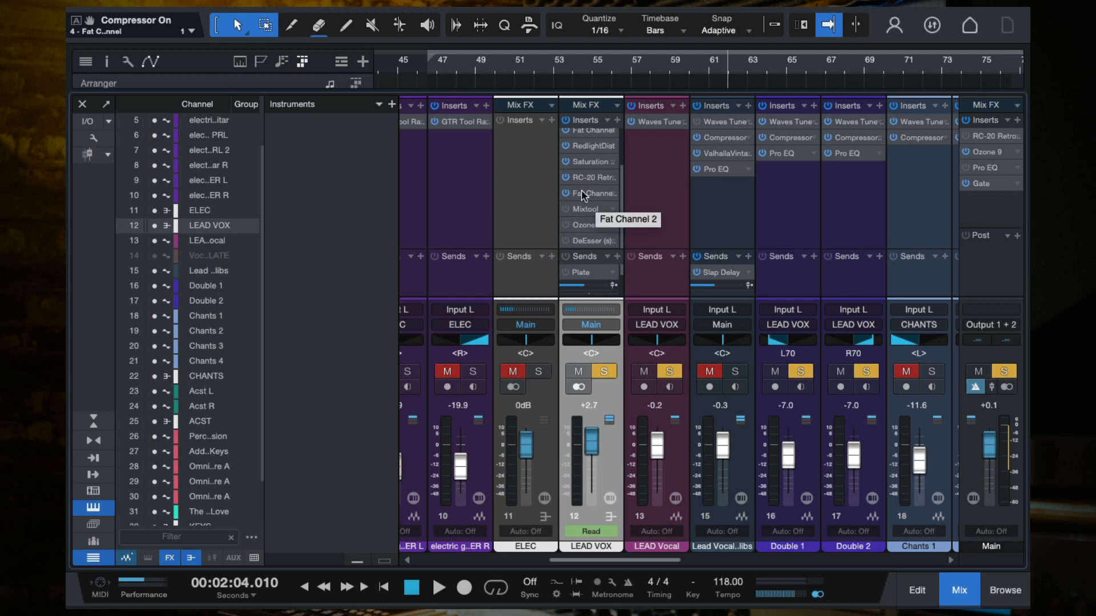
left_click(566, 194)
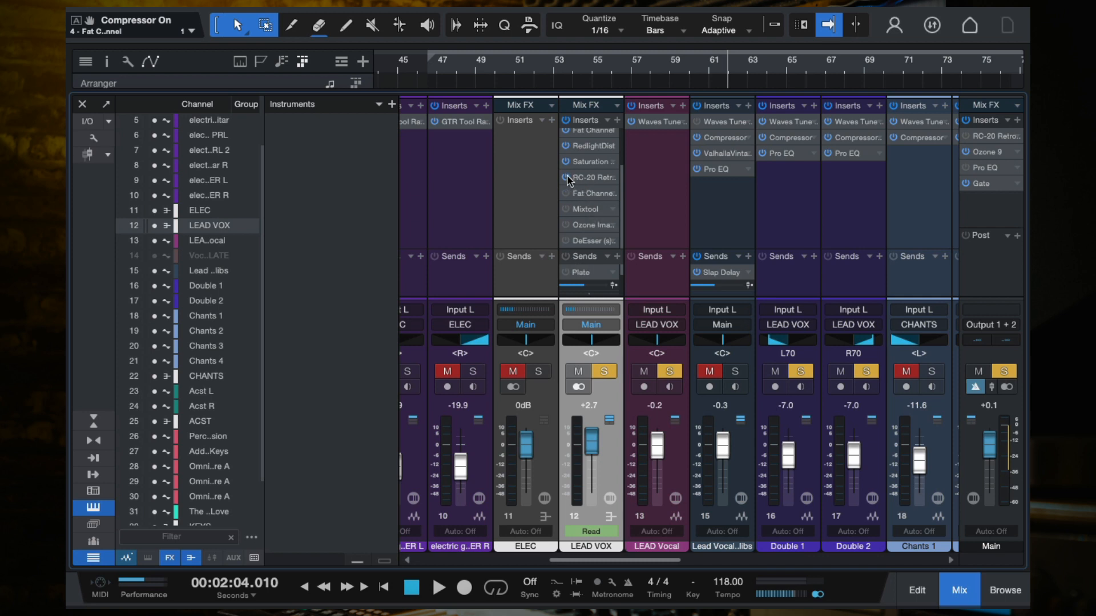
- Bypass RedlightDist, Saturation Knob and RC-20 on the LEAD VOX bus, then audition the vocal from about bar 48 while re-enabling them in turn
left_click(566, 178)
left_click(459, 62)
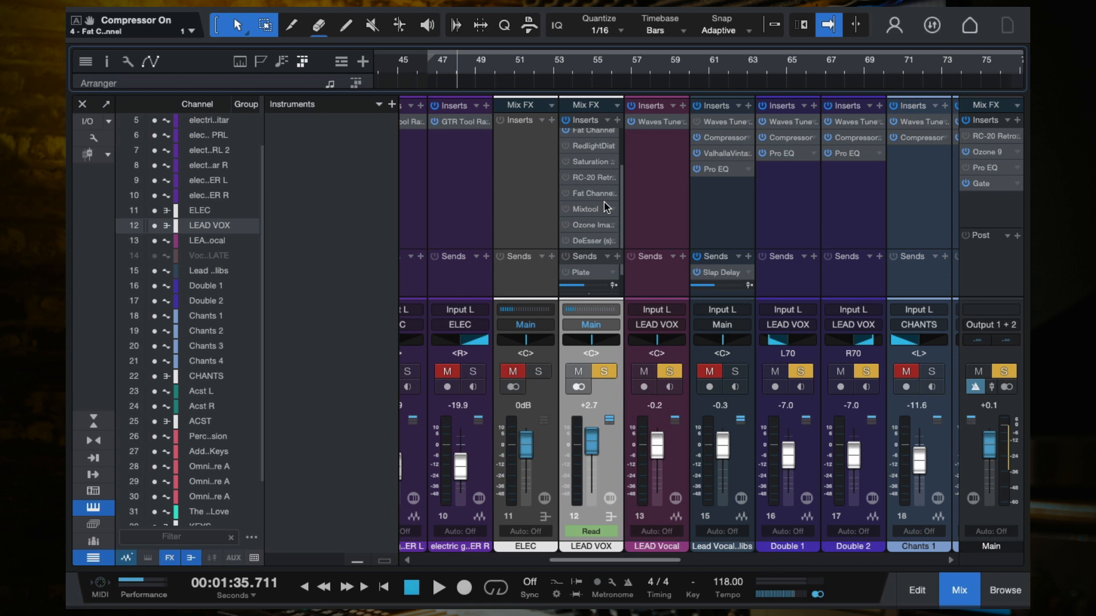
key("space")
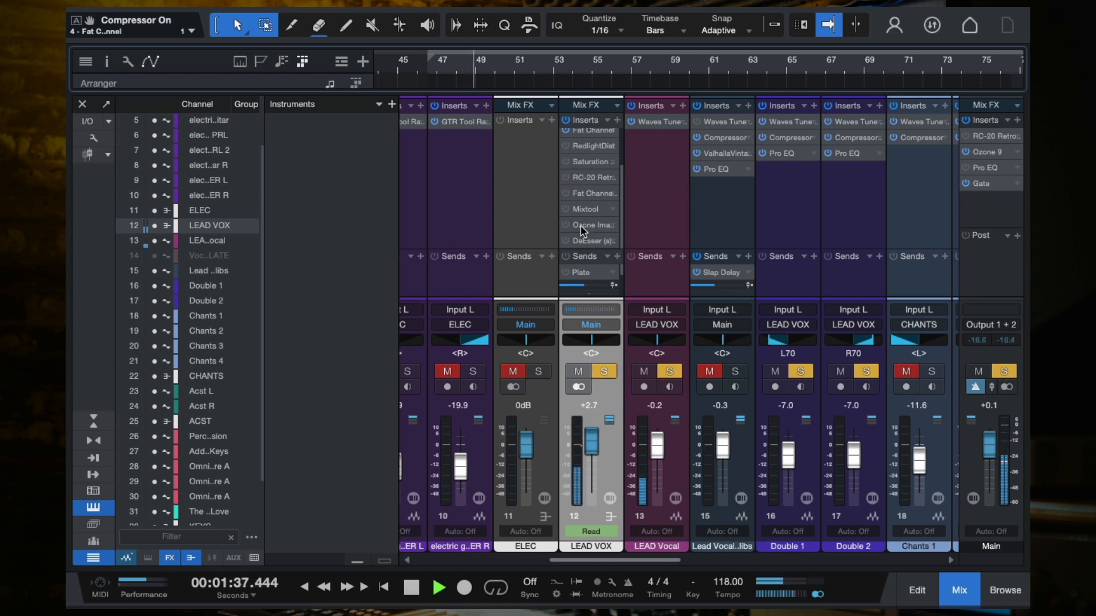
key("space")
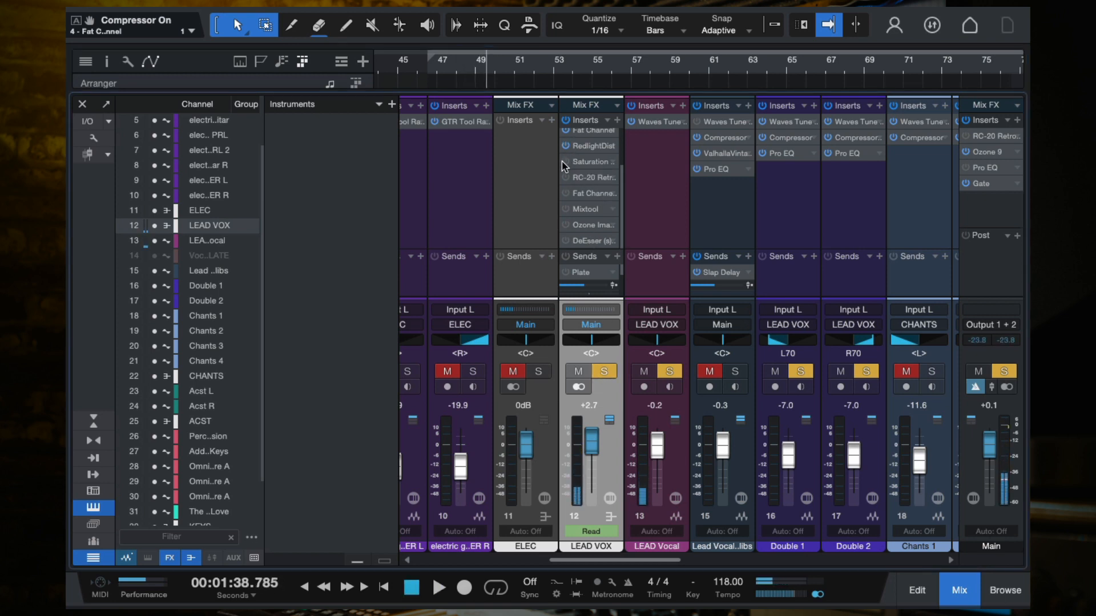
key("space")
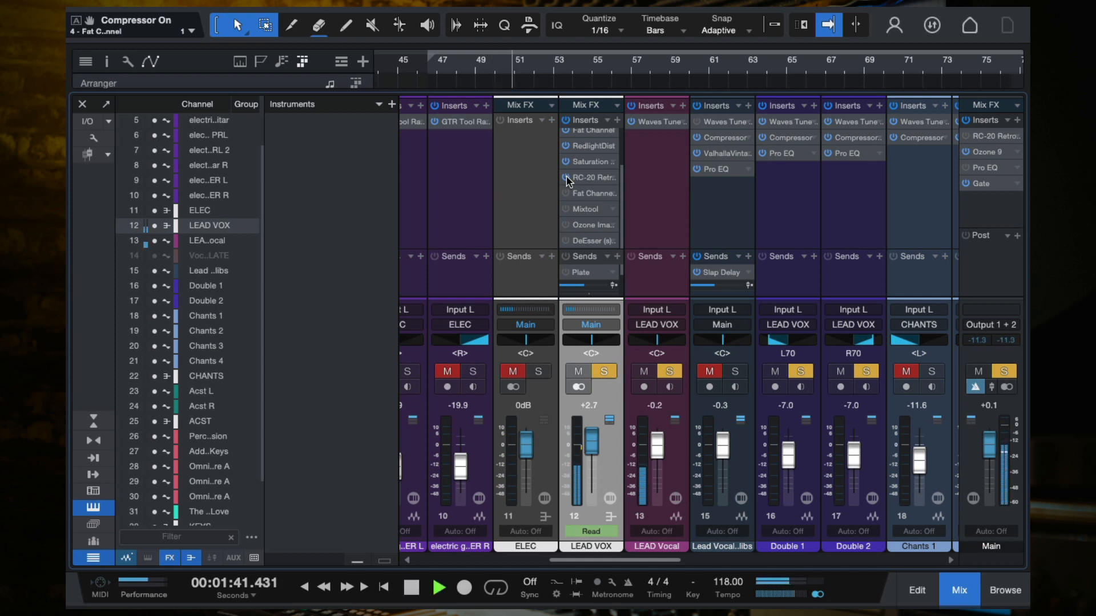
key("space")
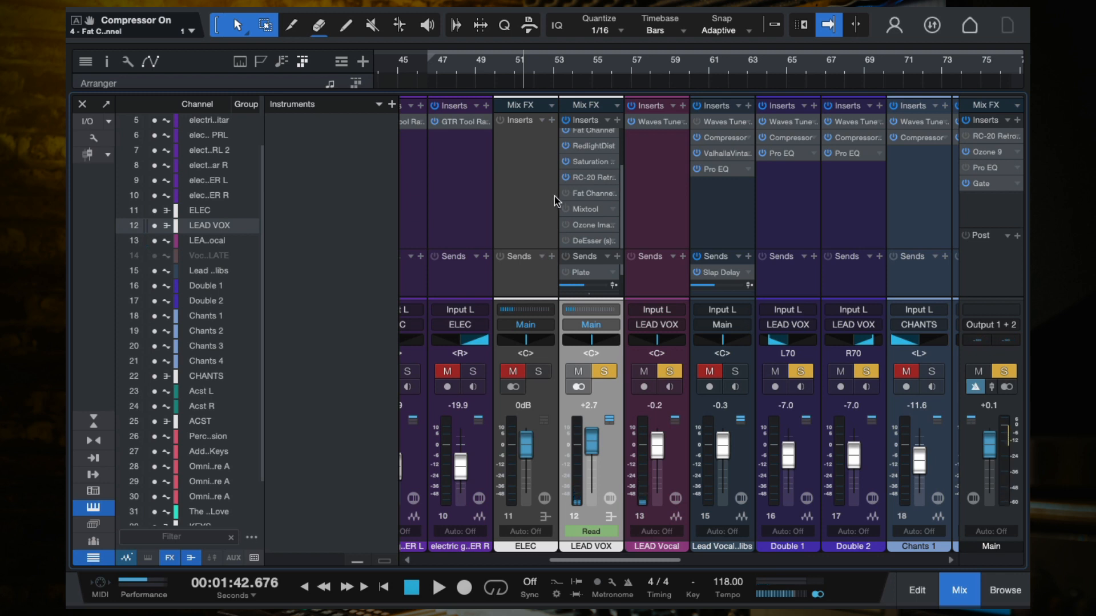
- Open Fat Channel 2 on the LEAD VOX bus, review its Vintage EQ settings and close the window
left_click(587, 197)
left_click(573, 228)
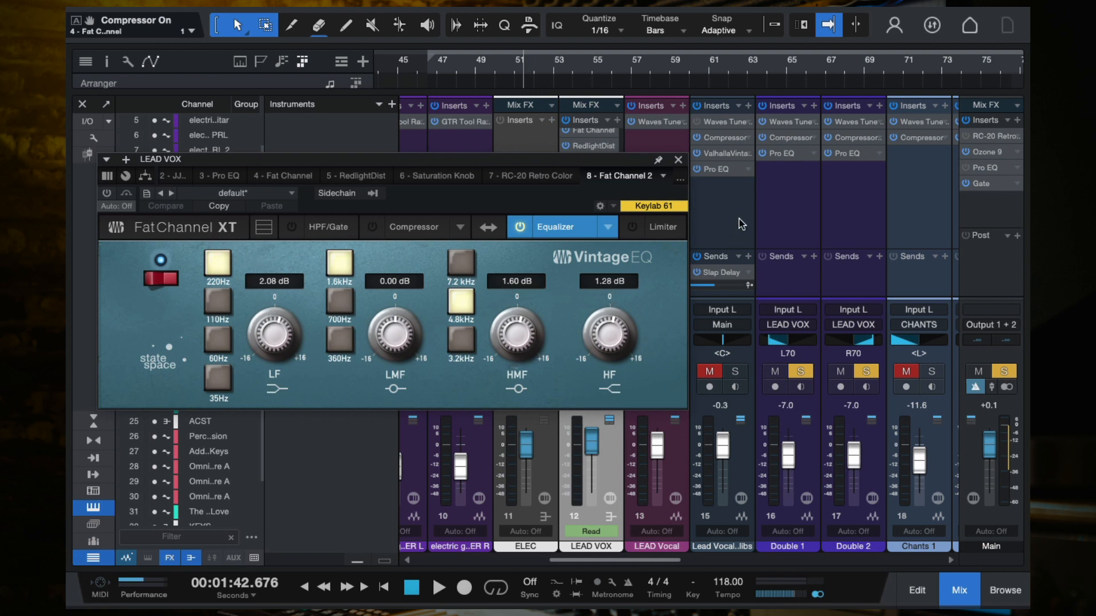
left_click(678, 159)
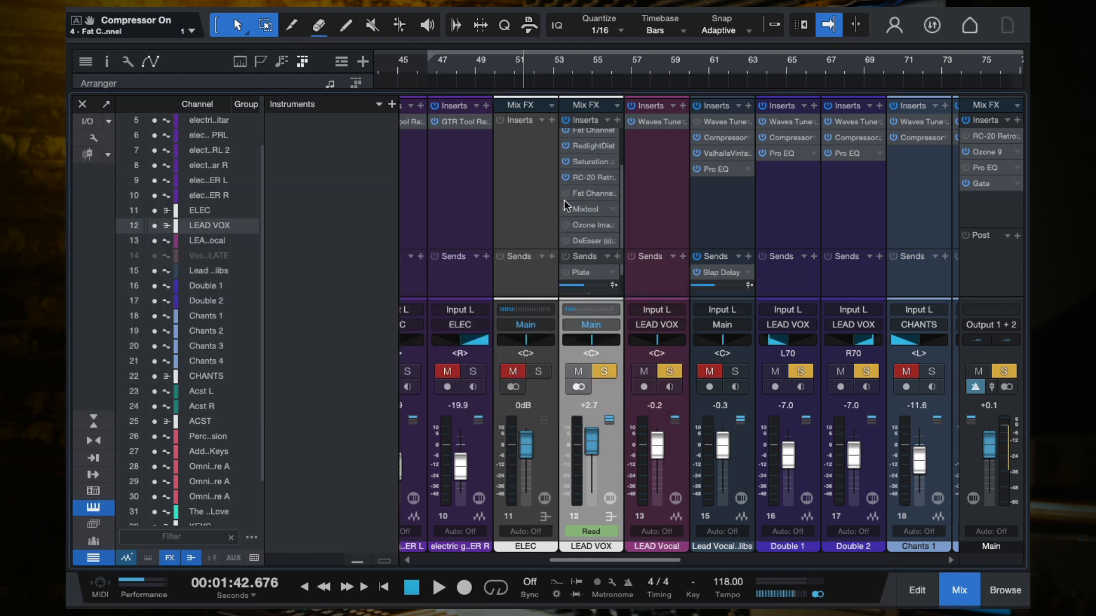
- Activate Fat Channel 2 and Mixtool on the LEAD VOX bus, review Mixtool's controls and close its window
double_click(587, 210)
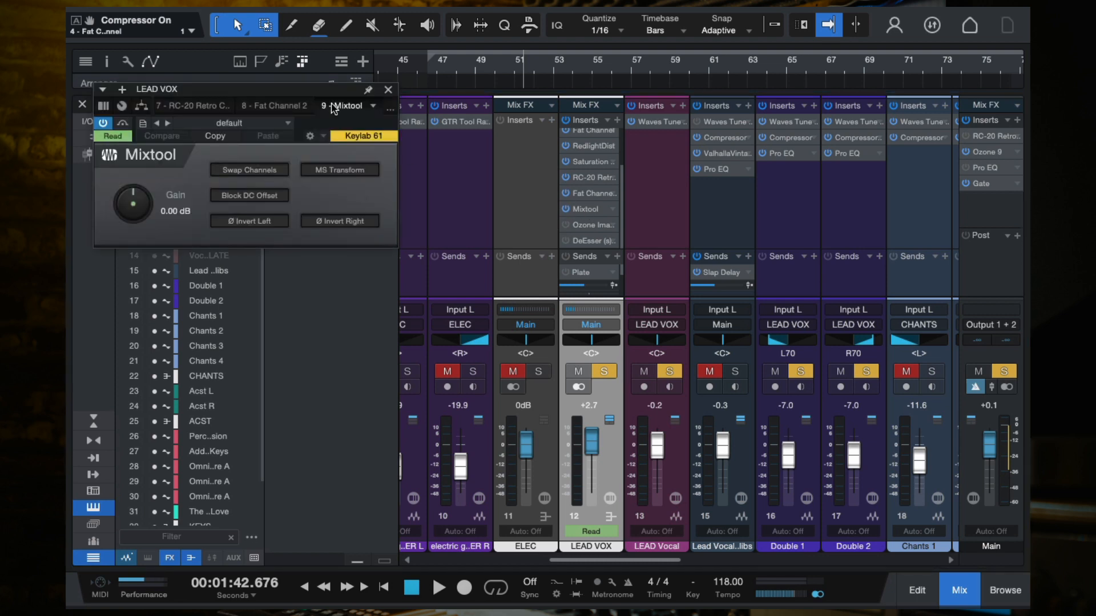
left_click_drag(283, 95, 688, 104)
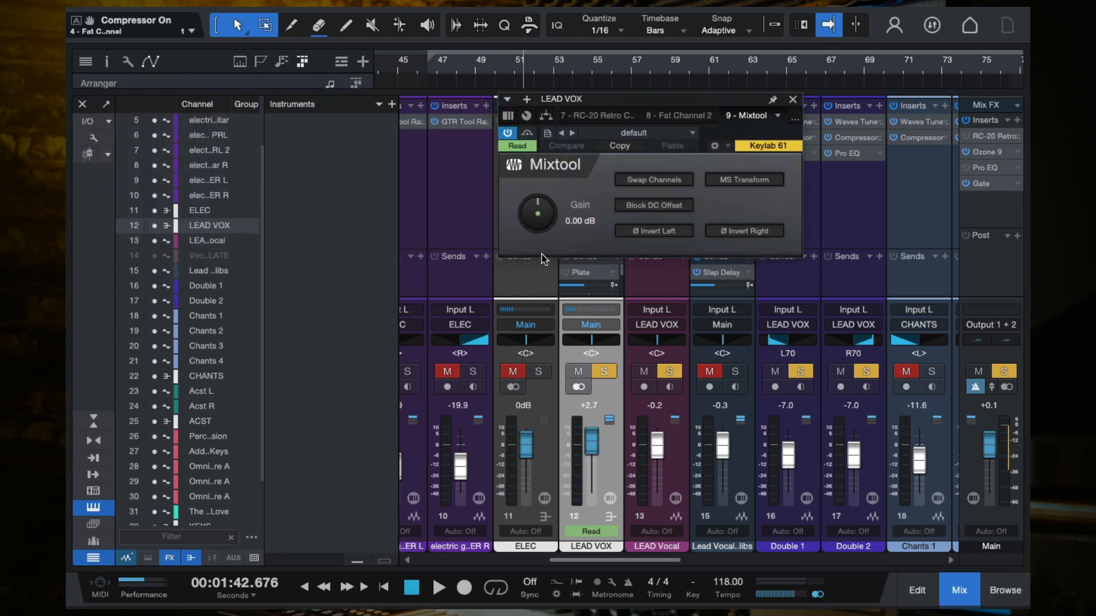
left_click(793, 100)
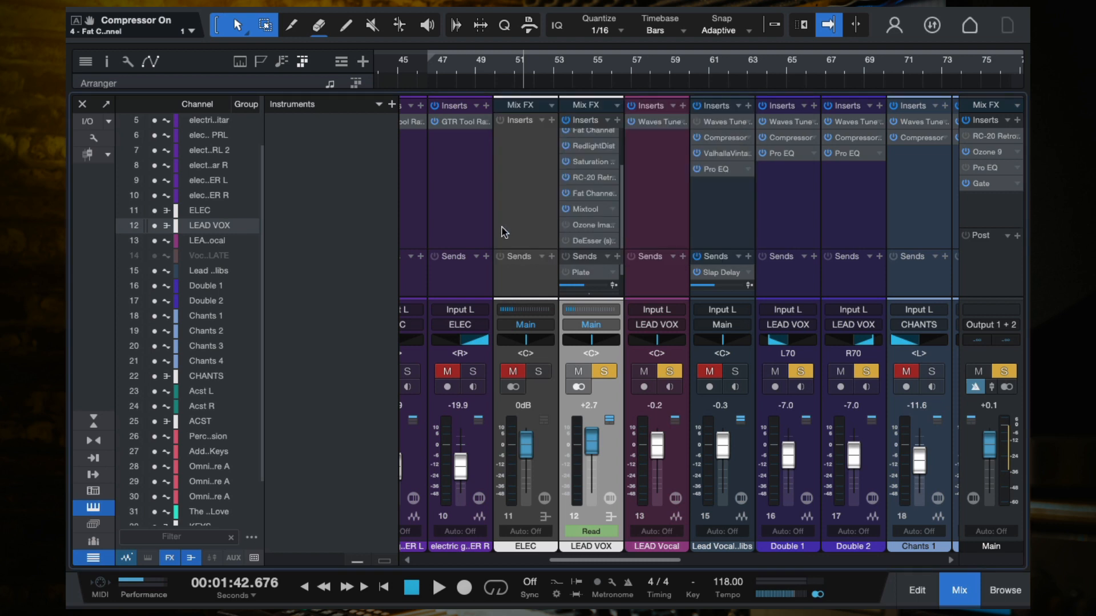
- Review Ozone Imager's width and Stereoize settings on the LEAD VOX bus, close its window and remove the plug-in
left_click(587, 229)
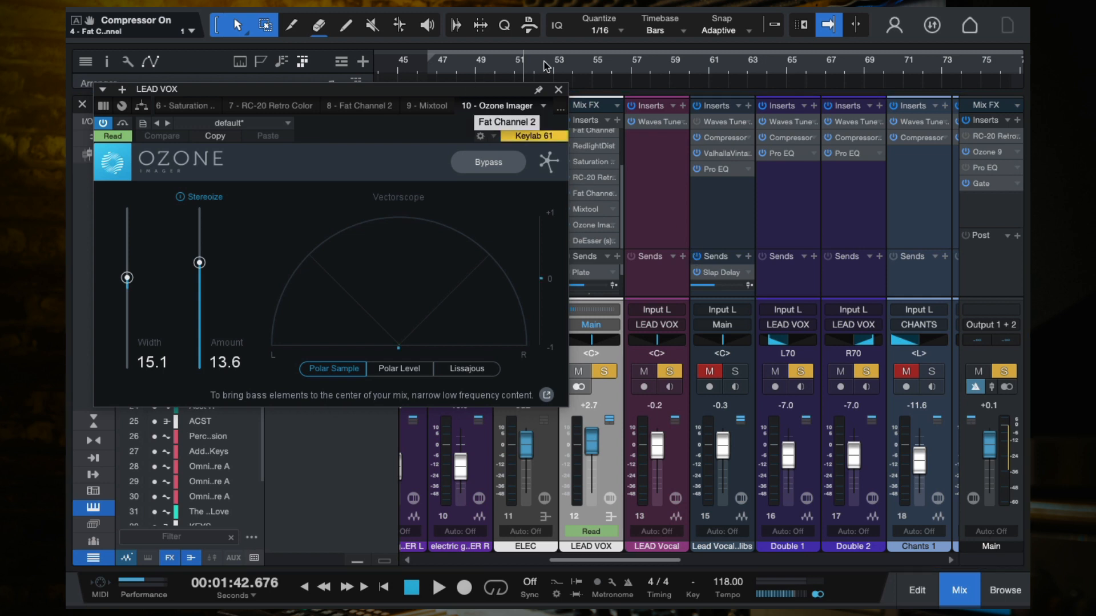
left_click(558, 90)
right_click(615, 227)
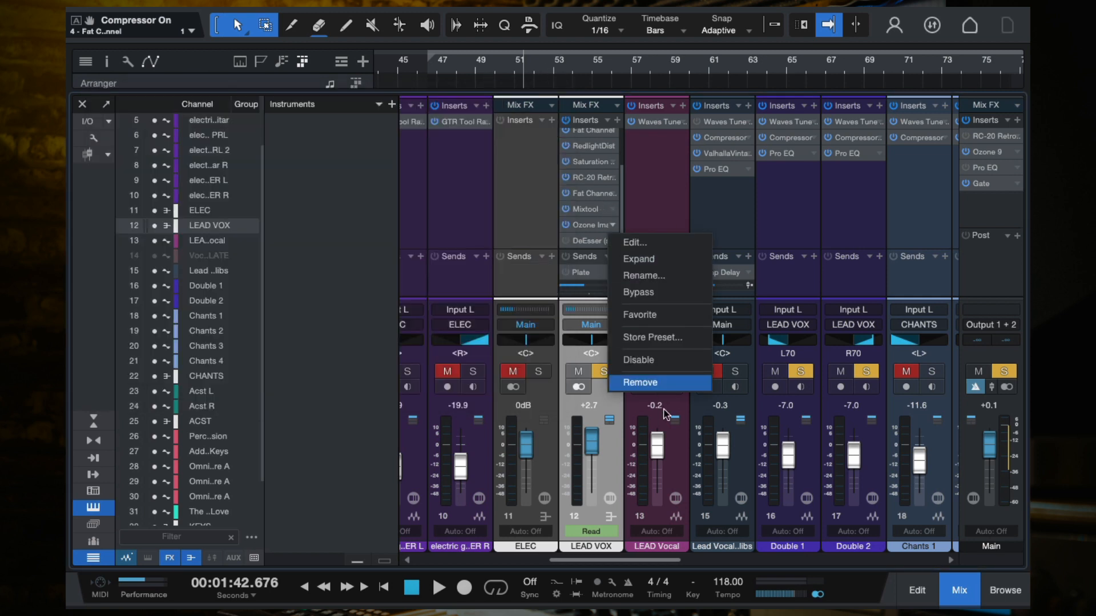
left_click(640, 383)
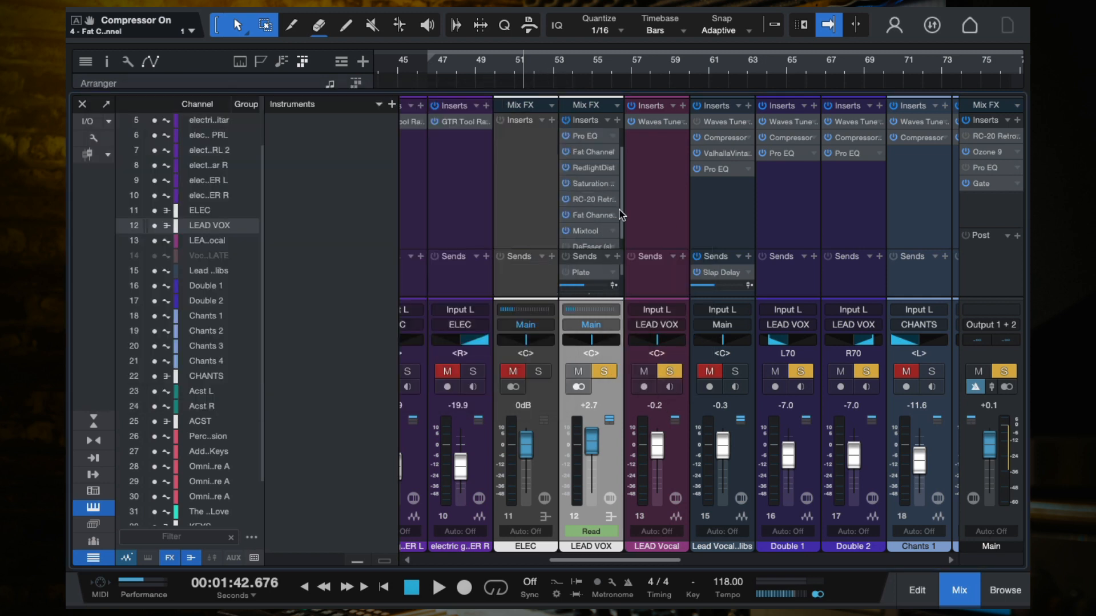
- Open DeEsser 2 on the LEAD VOX bus, review it and close its window
scroll(621, 215, "down", 1)
left_click(587, 245)
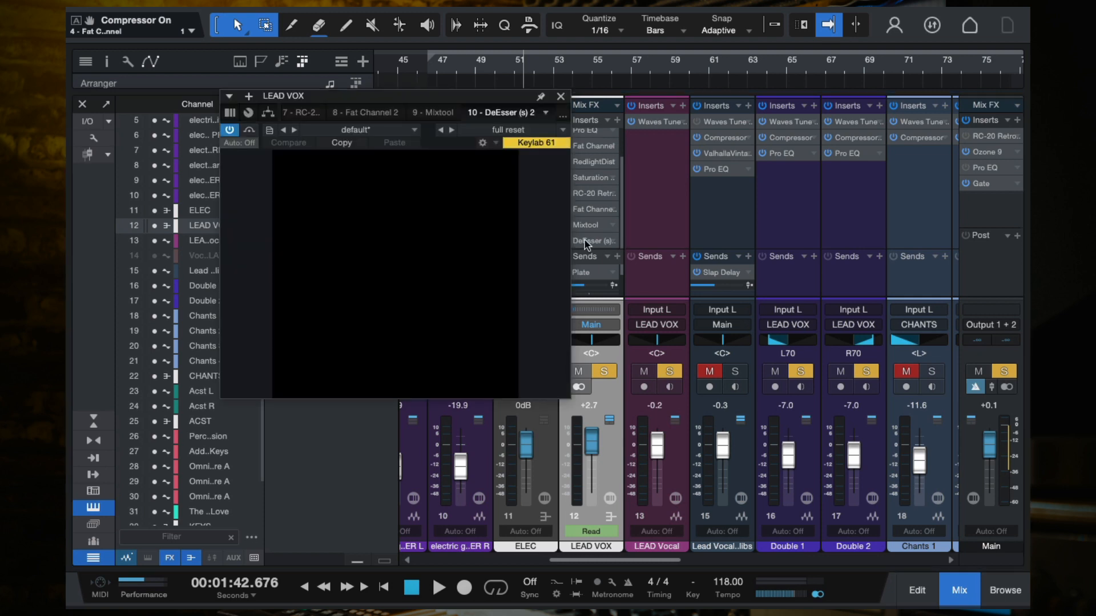
left_click(560, 96)
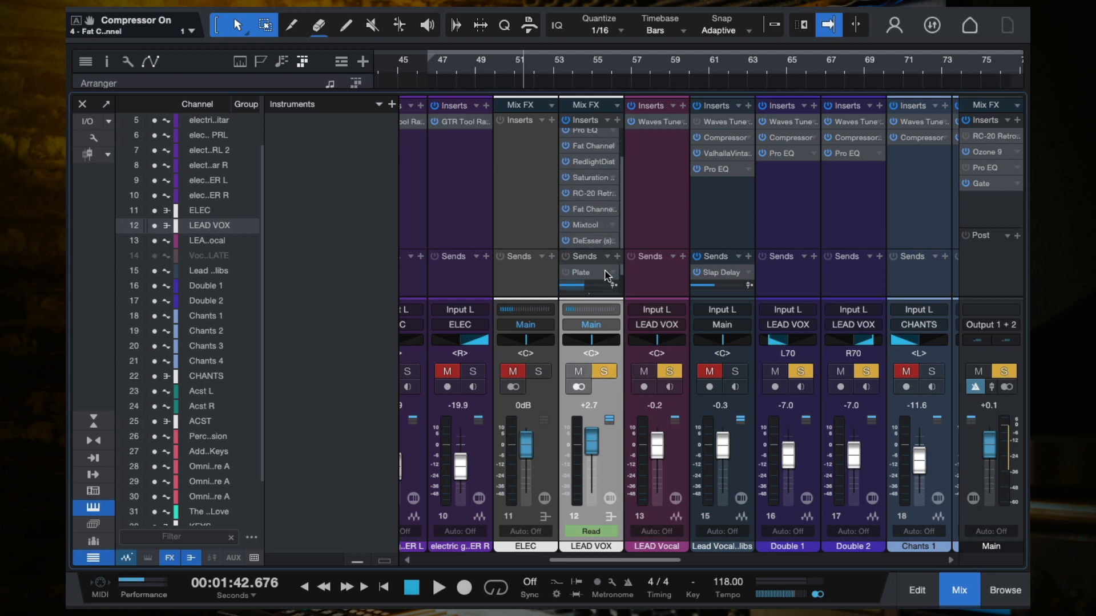
- Enlarge the Sends area and, during playback, raise the Plate channel to +10.0 dB and pull Slap Delay down to -∞
left_click_drag(591, 249, 591, 190)
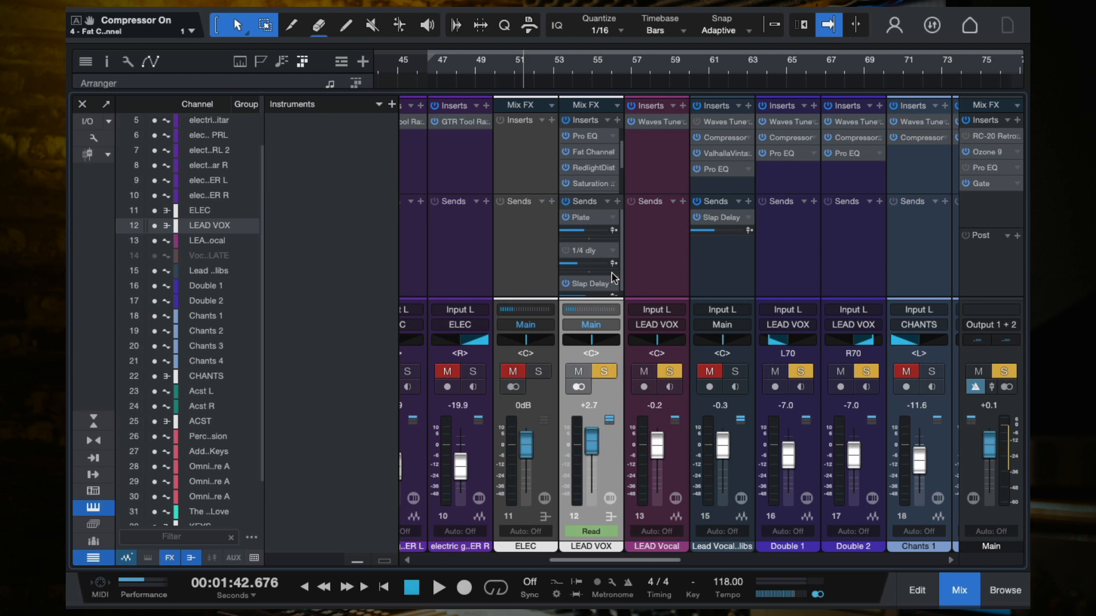
key("space")
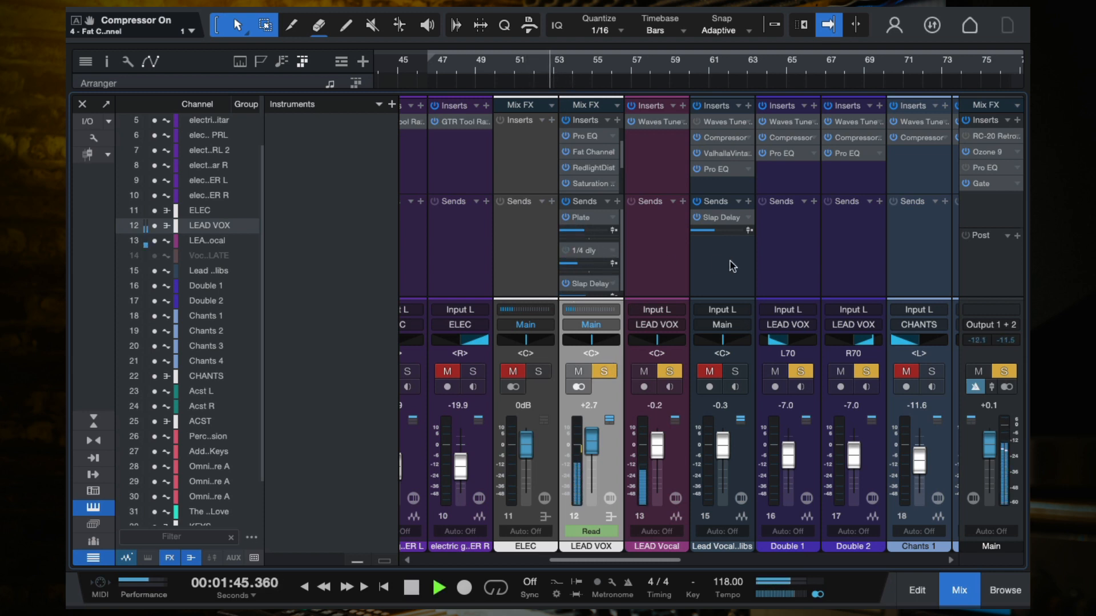
scroll(732, 266, "right", 5)
scroll(732, 266, "right", 5)
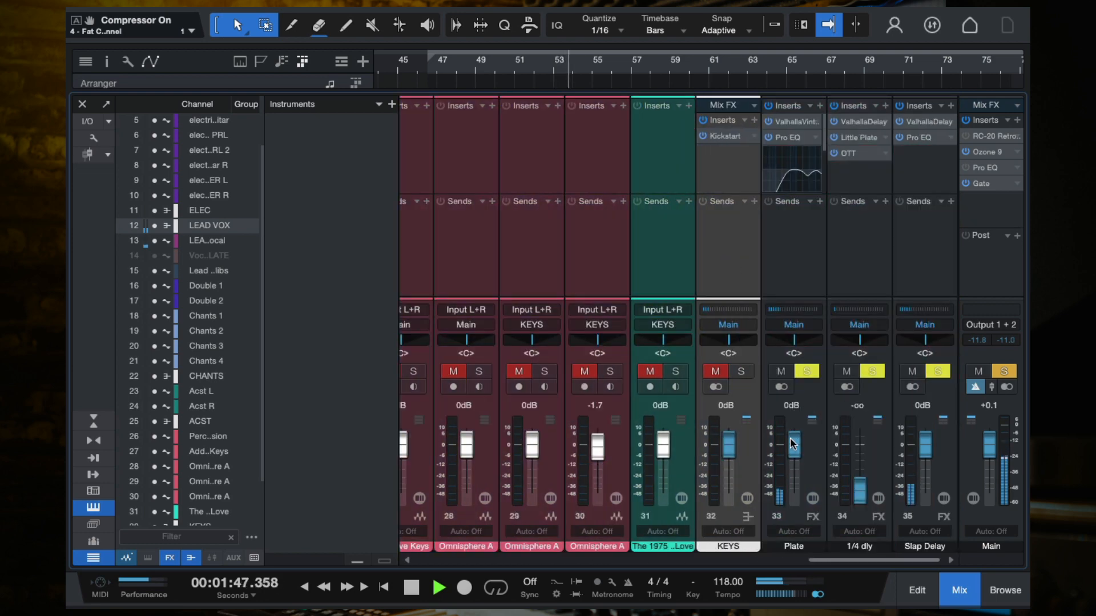
left_click_drag(795, 455, 794, 438)
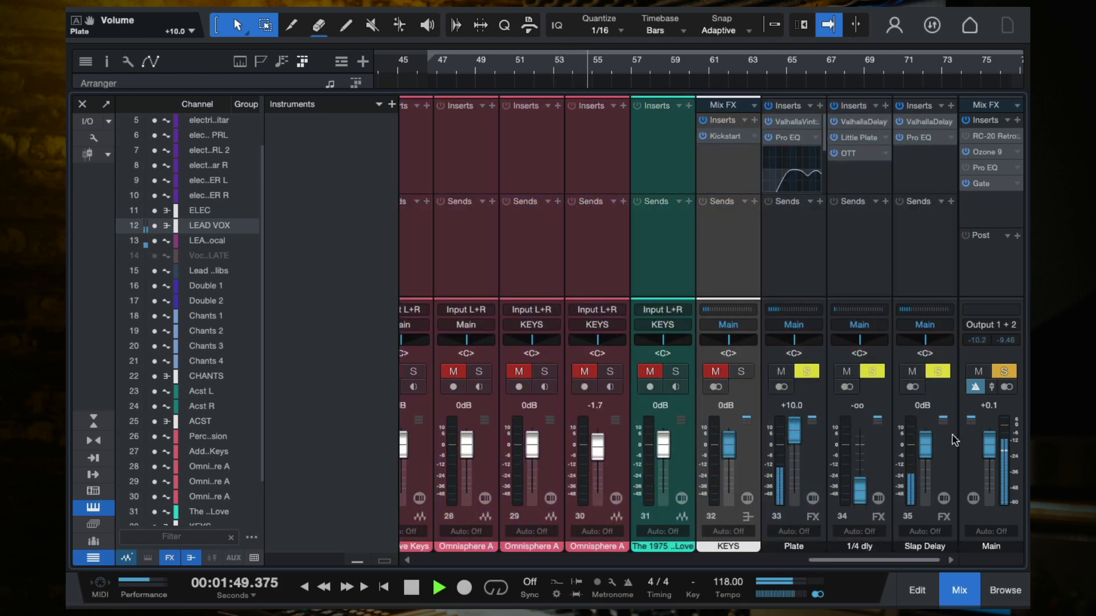
left_click_drag(925, 451, 925, 496)
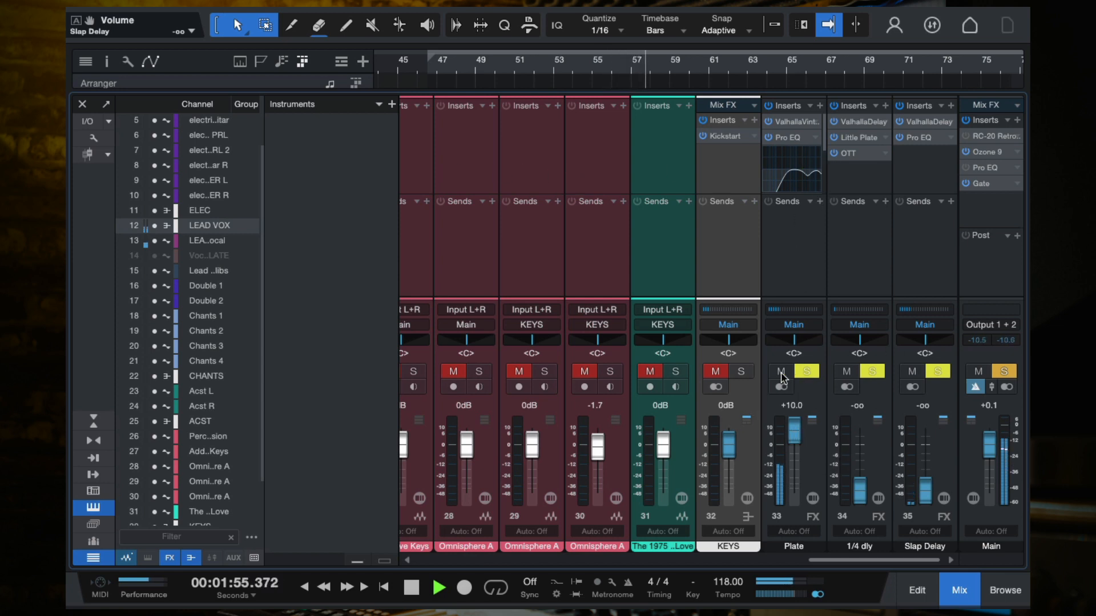
- Lower the Plate channel's fader, stop playback and set its level to exactly 0 dB
mouse_move(793, 429)
left_mouse_down()
mouse_move(796, 611)
mouse_move(796, 429)
mouse_move(796, 443)
left_mouse_up()
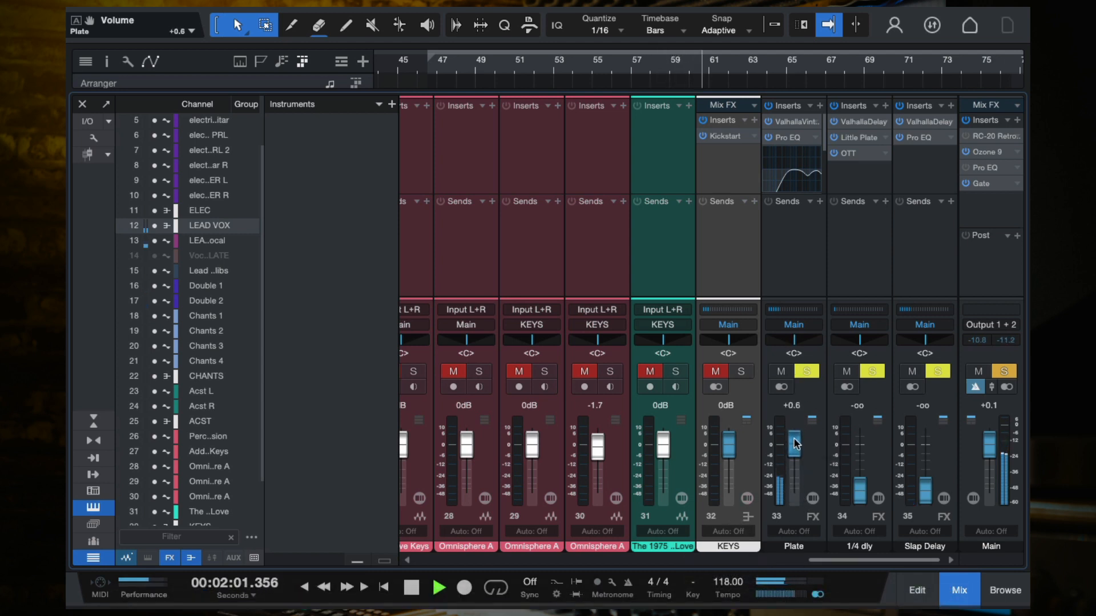
key("space")
left_click(793, 411)
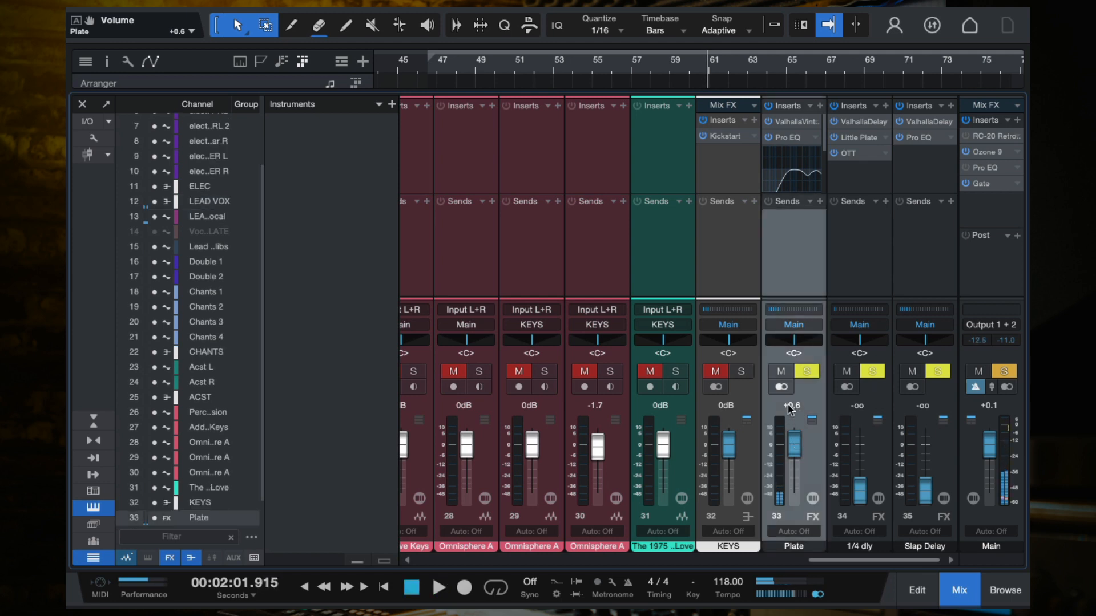
left_click(790, 405)
type("0")
key("Return")
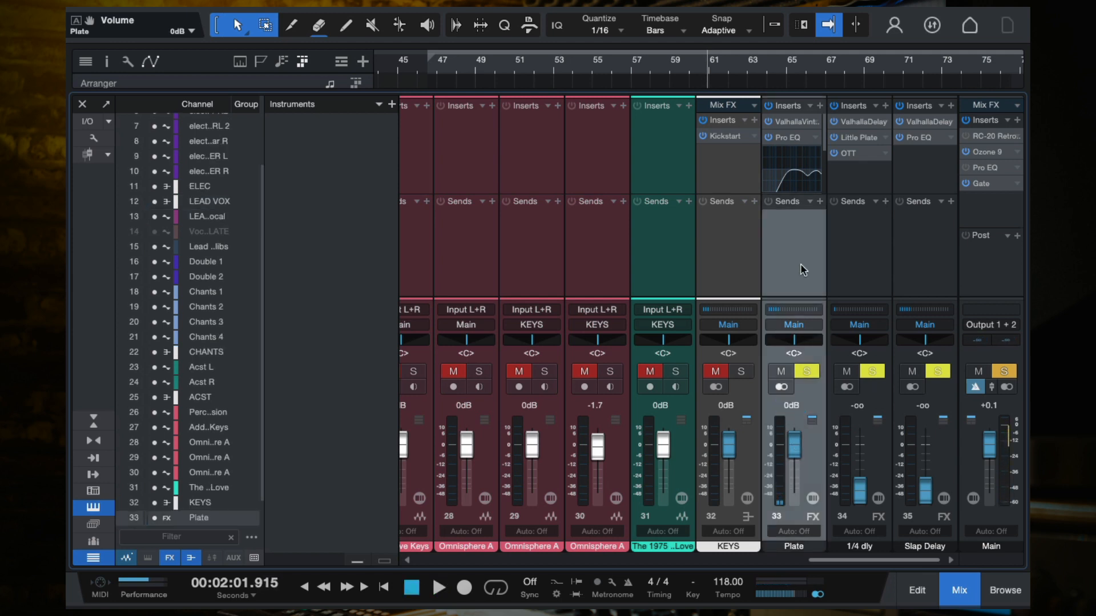
- Bypass Pro EQ on the Plate channel, review the ValhallaVintageVerb settings and close its window
left_click(768, 106)
left_click_drag(822, 134, 830, 100)
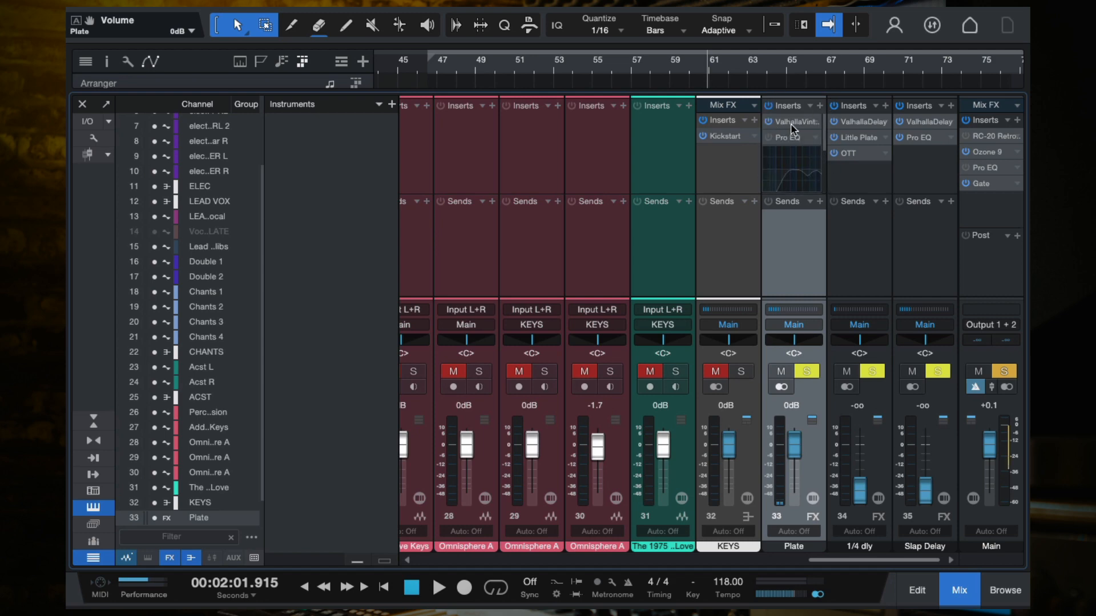
left_click(790, 124)
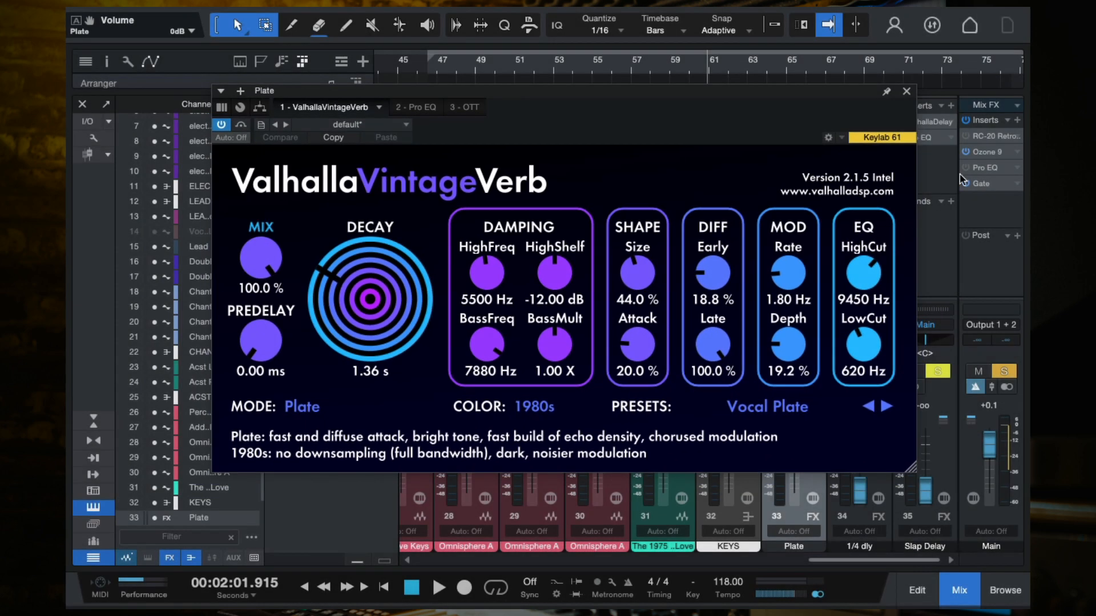
left_click(907, 92)
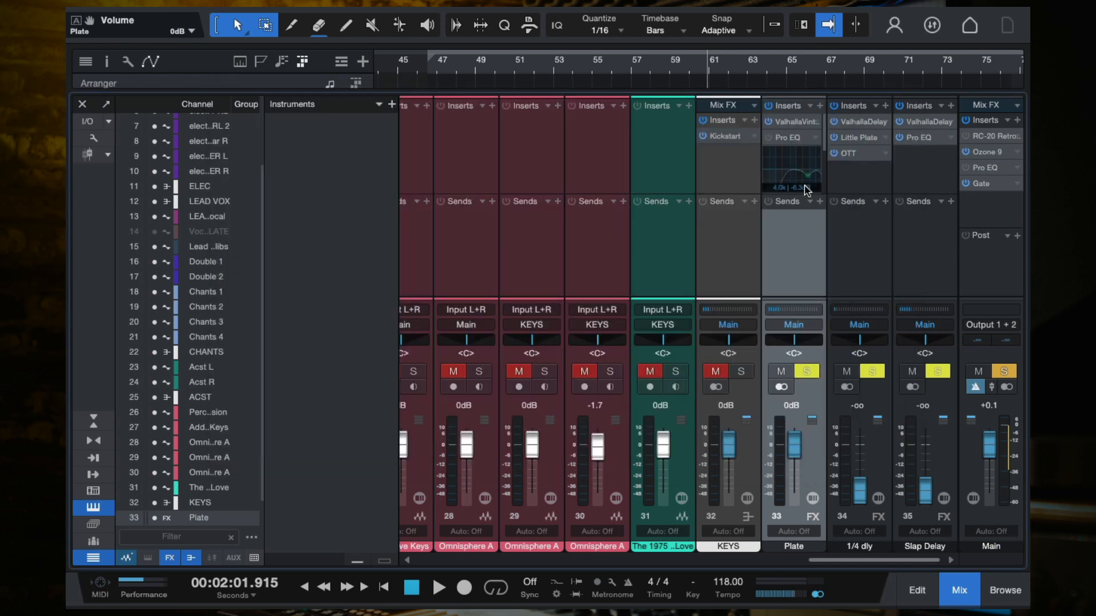
- Reactivate Pro EQ on the Plate channel and examine its low-cut, high-mid dip and high-cut bands
left_click(789, 137)
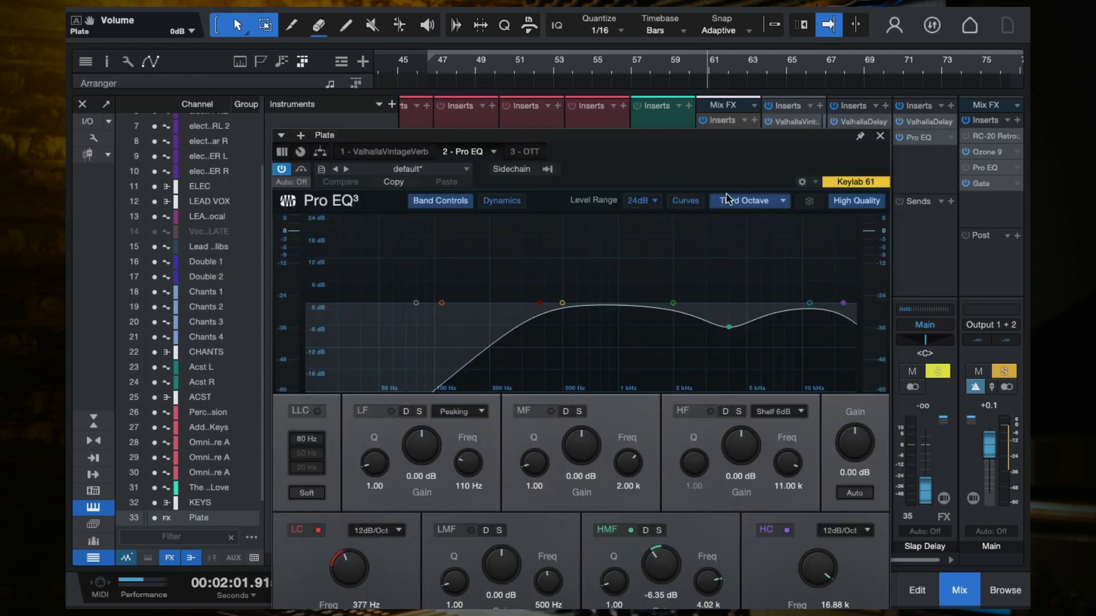
left_click(674, 303)
left_click(879, 136)
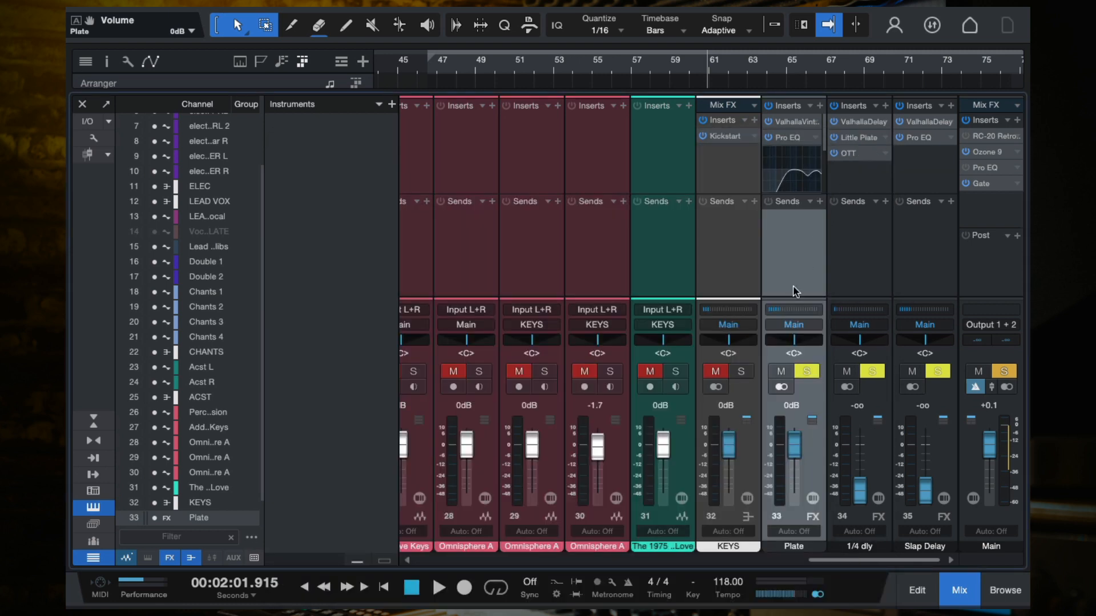
scroll(773, 238, "left", 1)
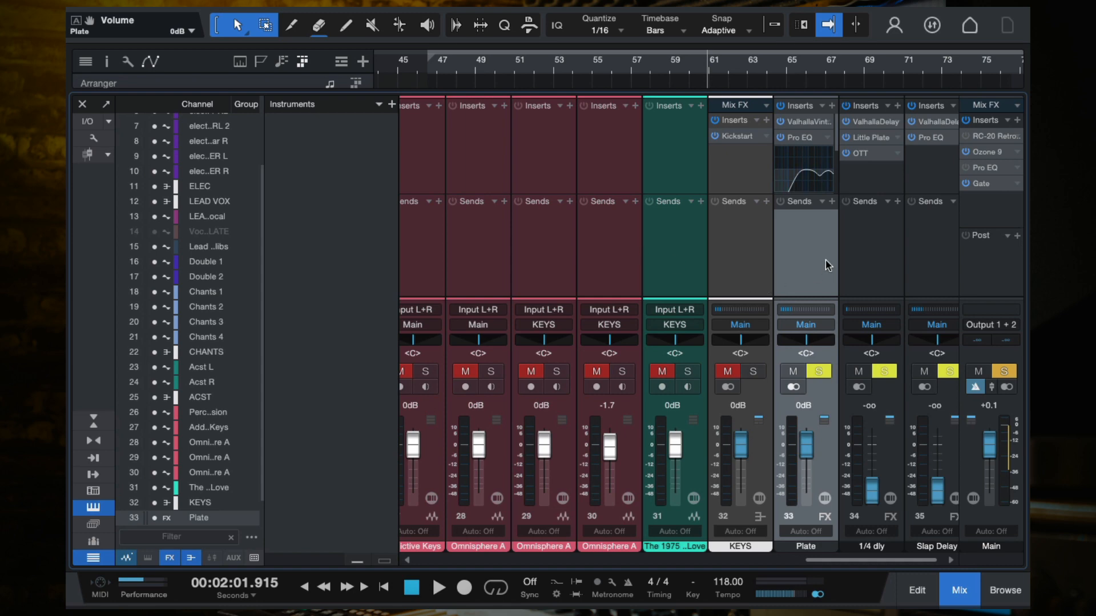
scroll(642, 262, "left", 9)
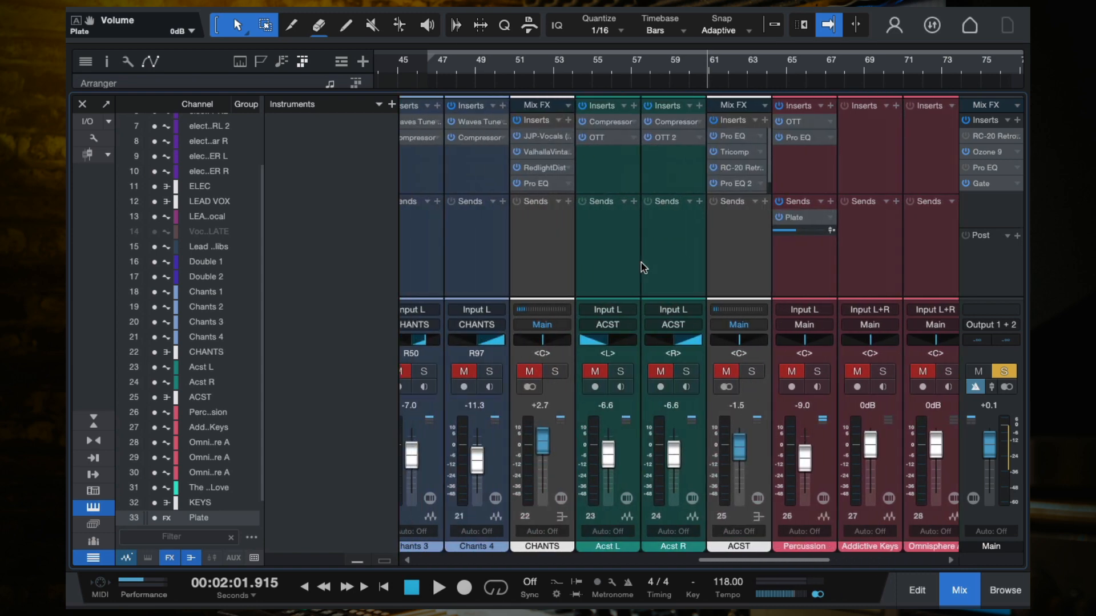
scroll(641, 262, "left", 8)
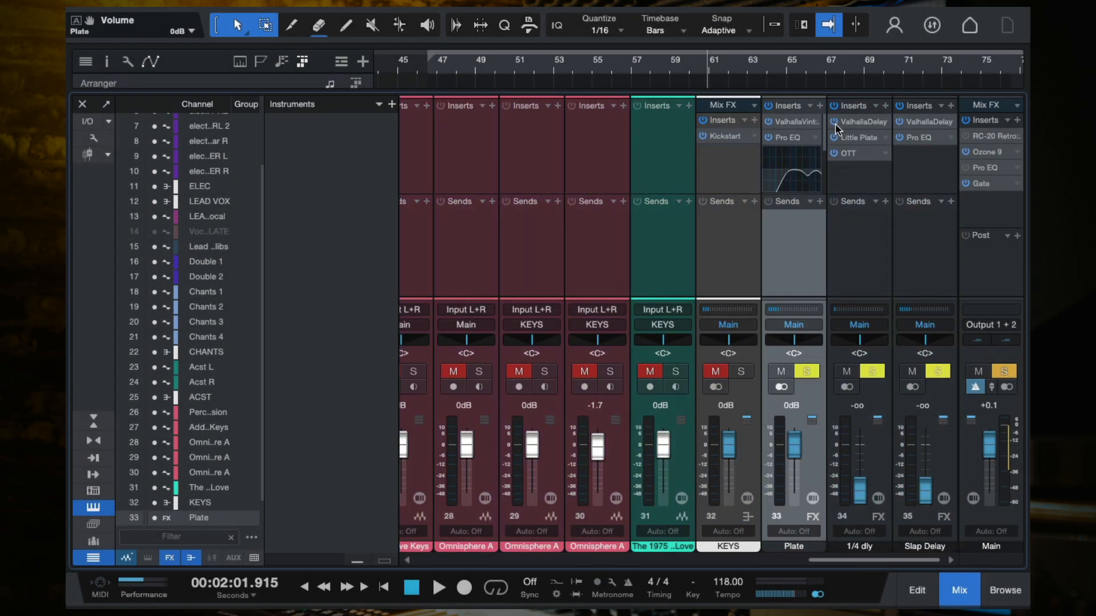
left_click(794, 140)
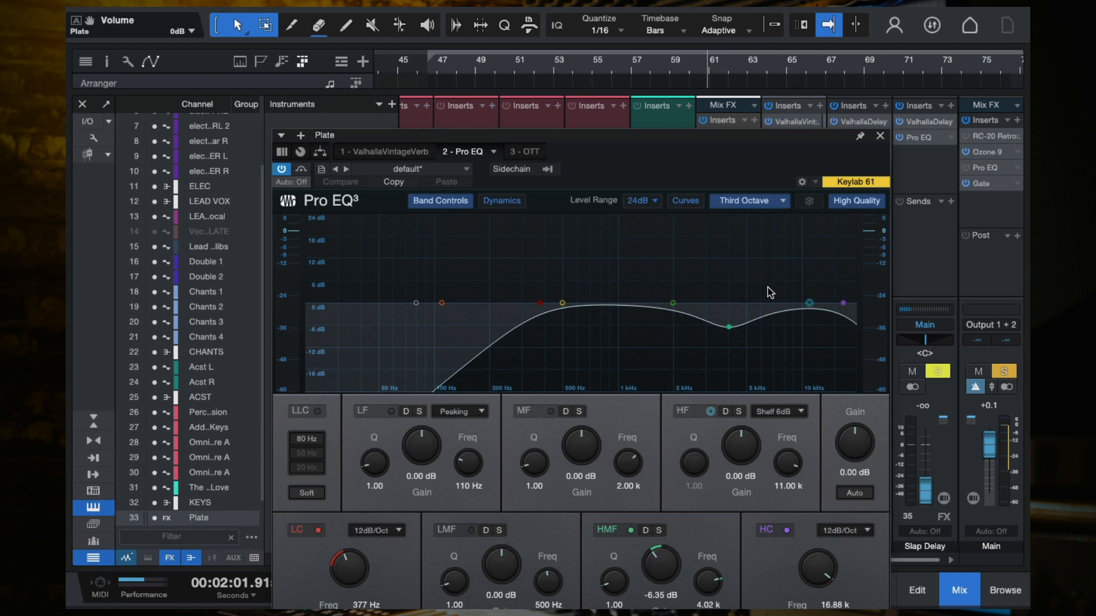
left_click(881, 138)
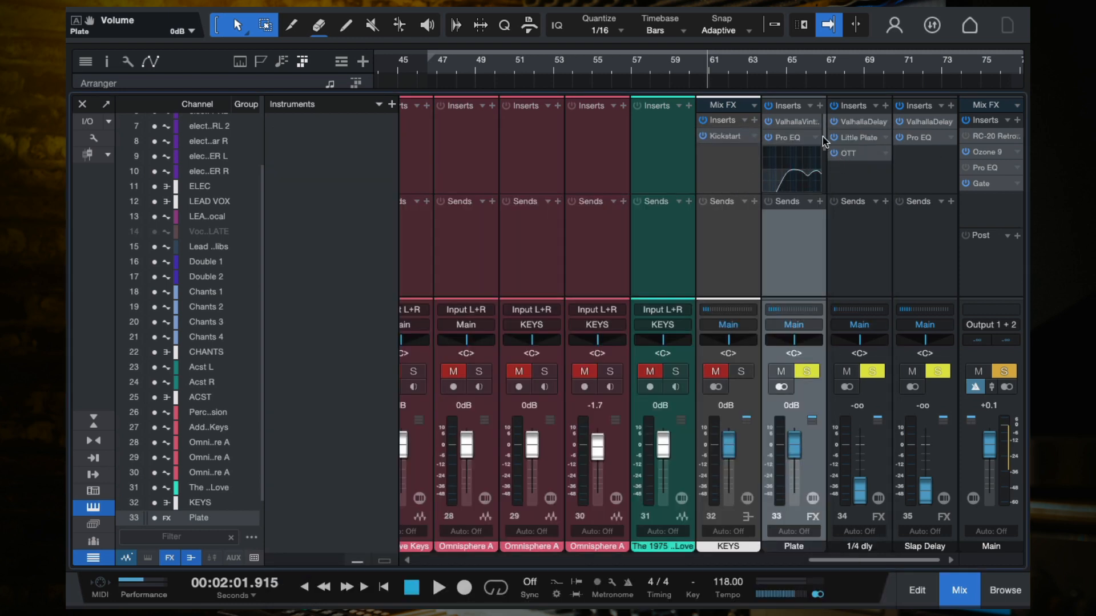
- Audition the Plate channel at +10.0 dB while bypassing OTT, then stop playback and remove OTT
left_click_drag(822, 137, 822, 166)
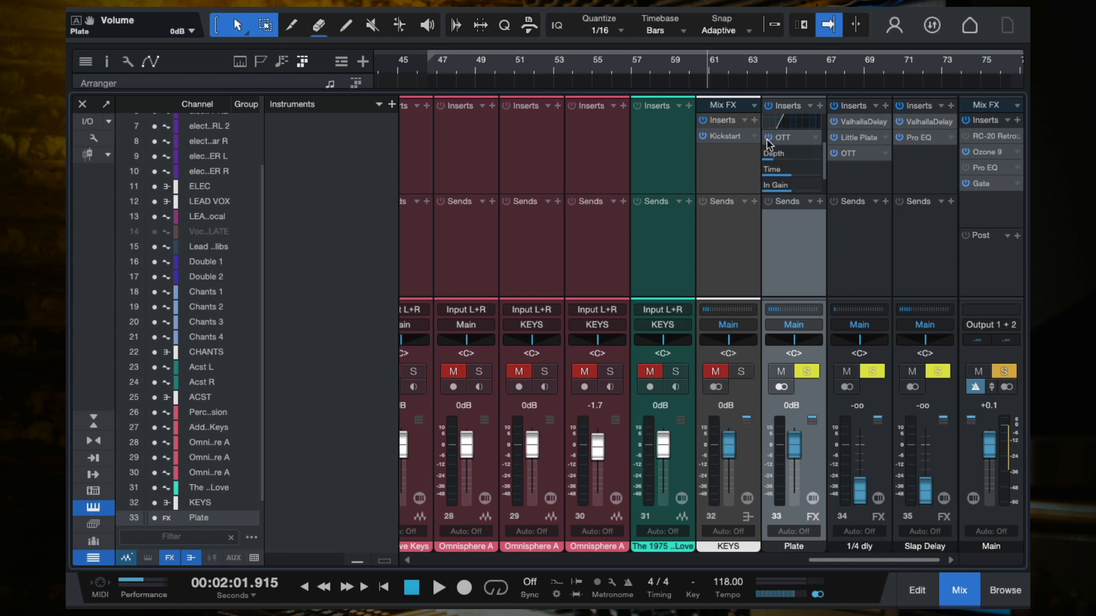
key("space")
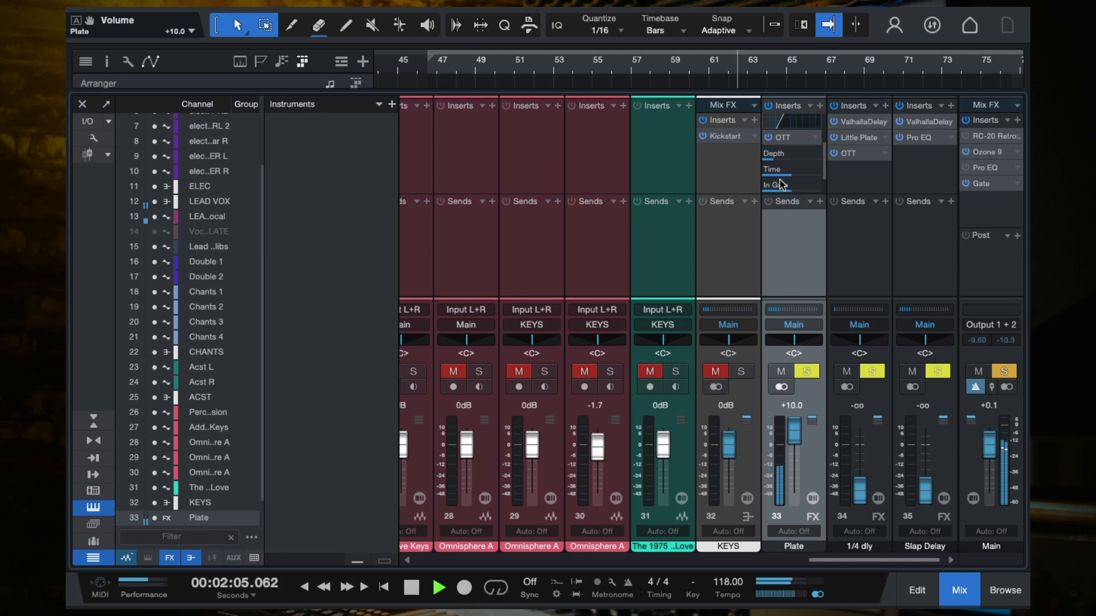
left_click(768, 138)
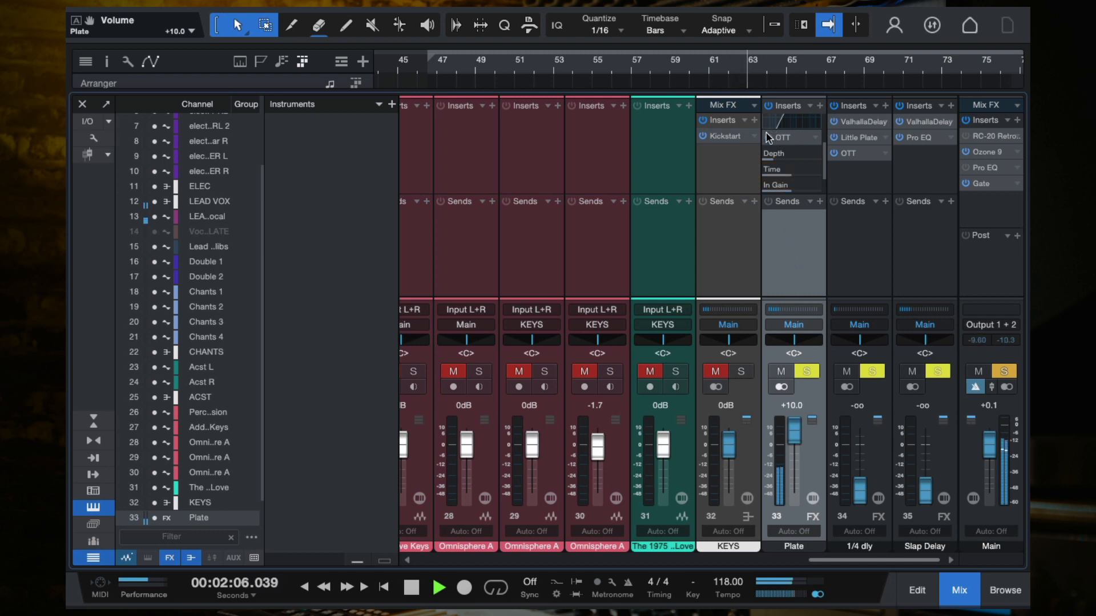
key("space")
left_click(815, 139)
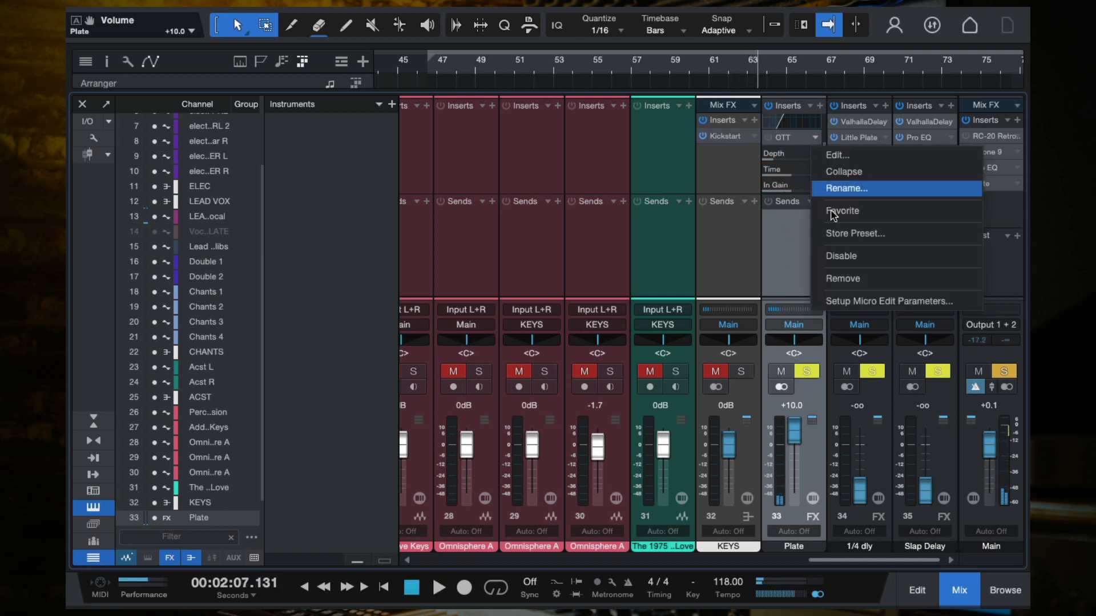
left_click(846, 276)
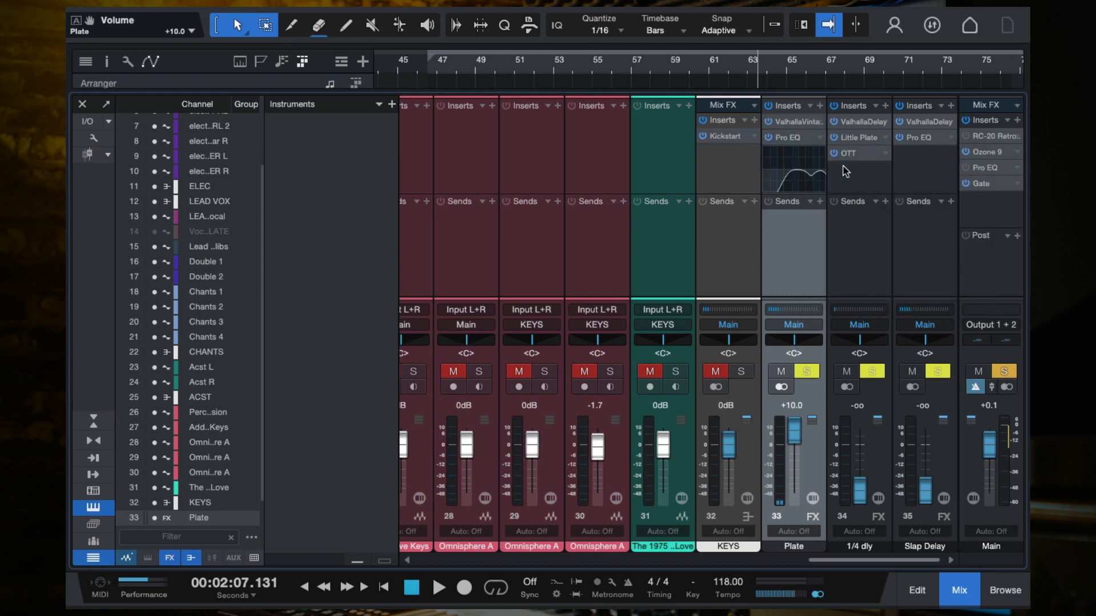
- Review the Plate channel's ValhallaVintageVerb and Pro EQ settings once more and close both windows
left_click(804, 121)
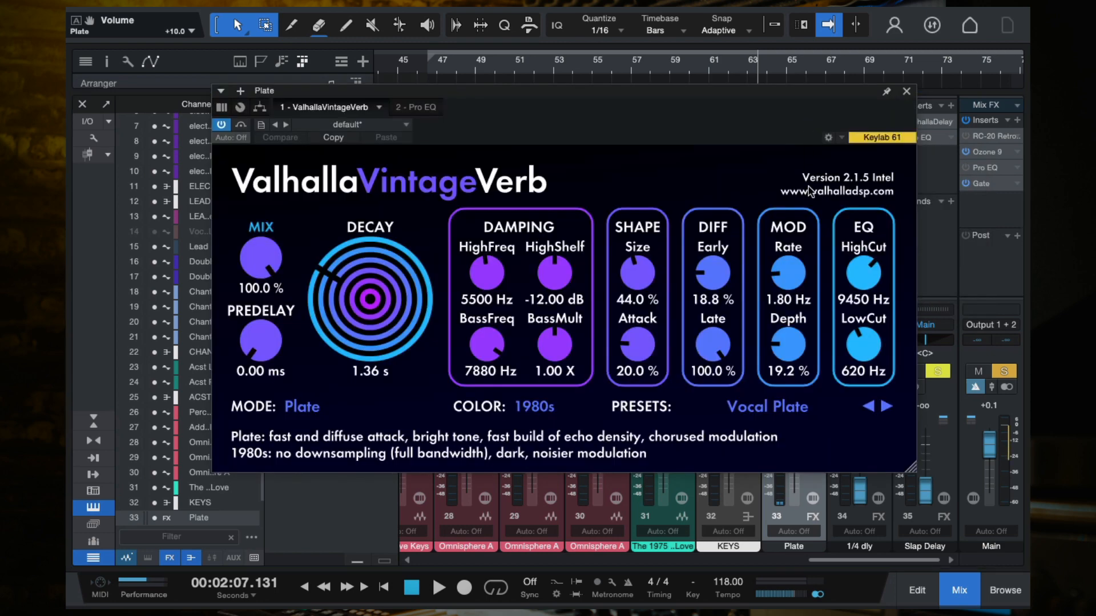
left_click(905, 92)
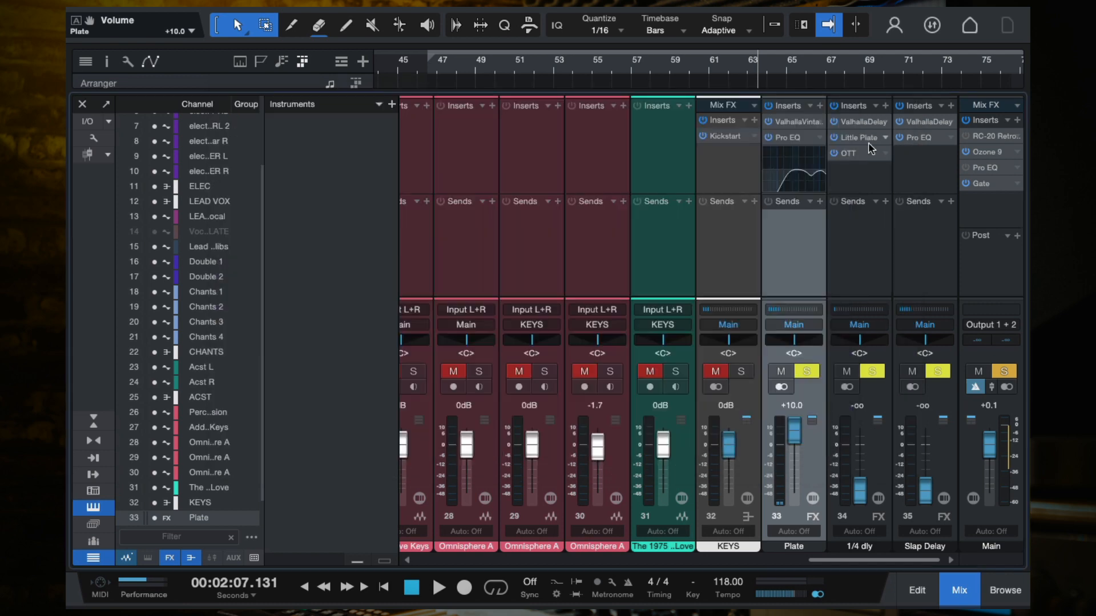
double_click(793, 138)
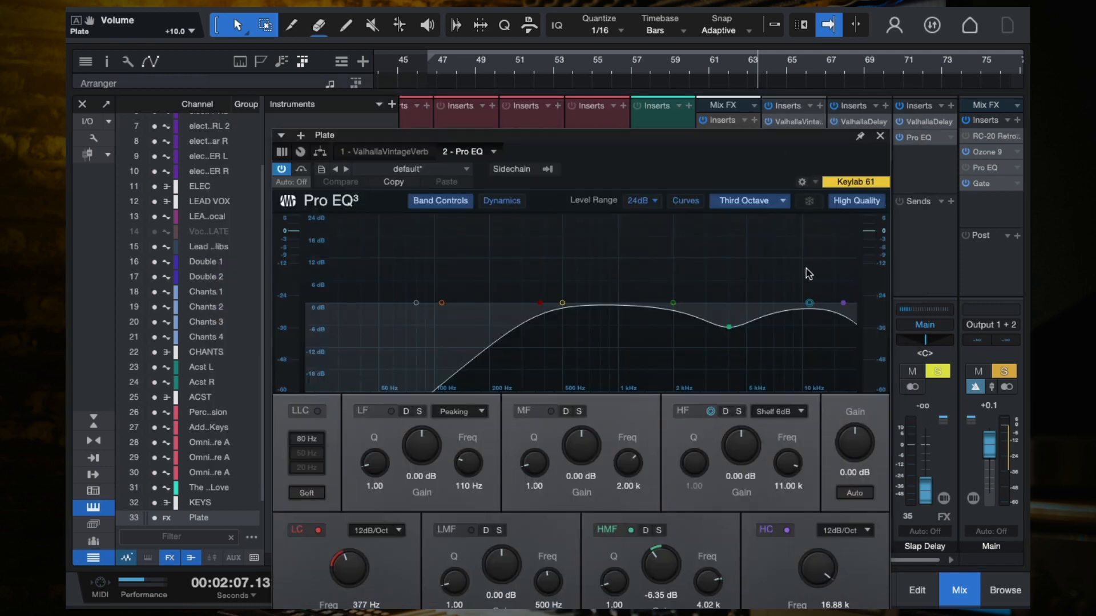
left_click(880, 137)
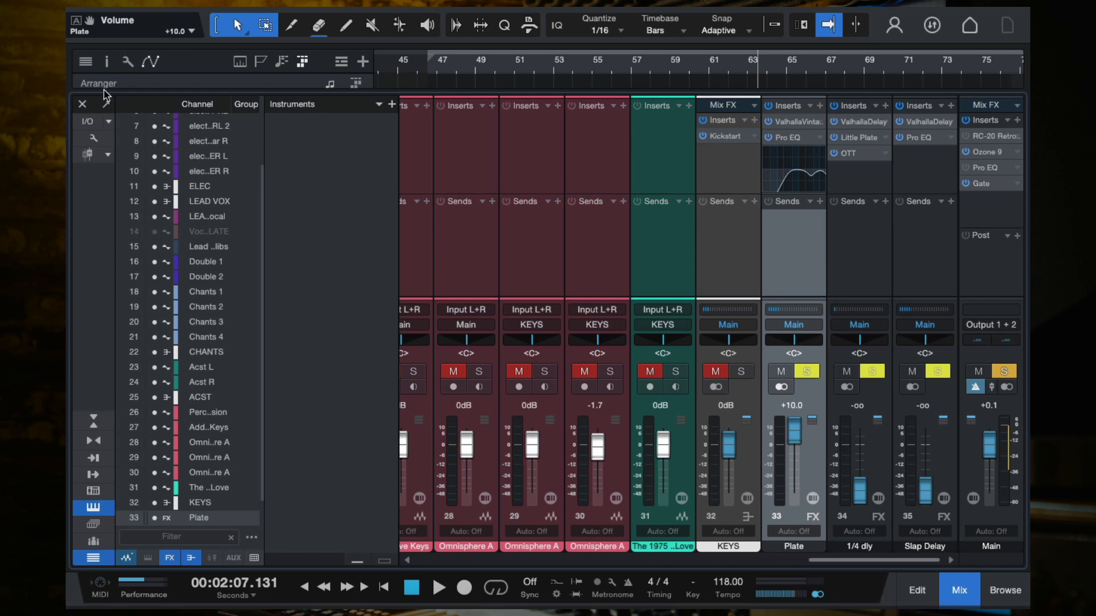
- Enable the LEAD VOX bus's 1/4 dly send, audition the vocal with the Plate send on, then mute the Plate send
scroll(469, 225, "left", 10)
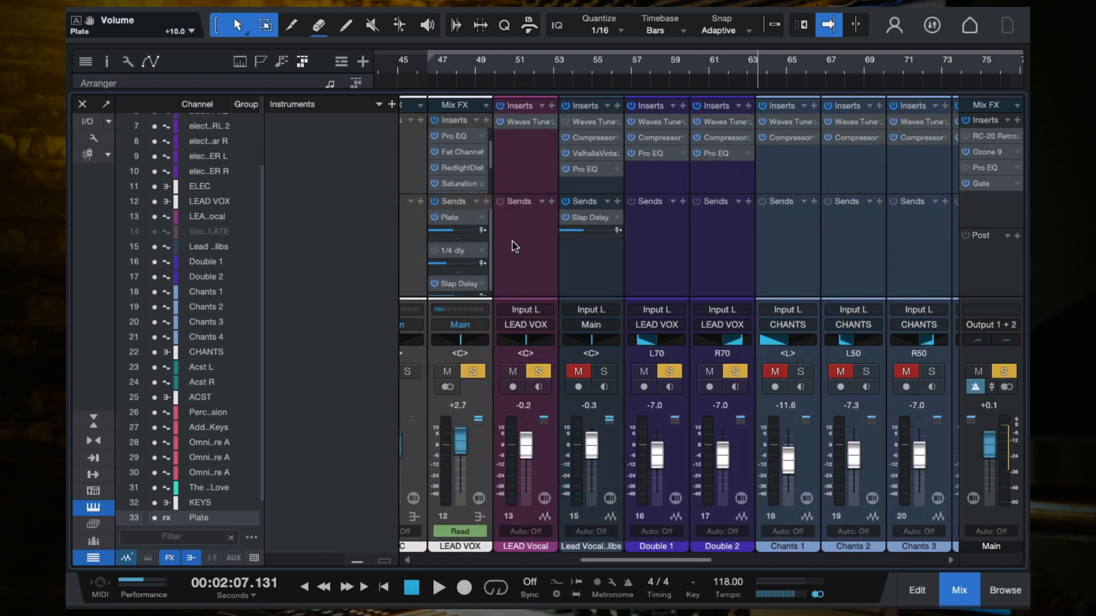
scroll(446, 276, "left", 1)
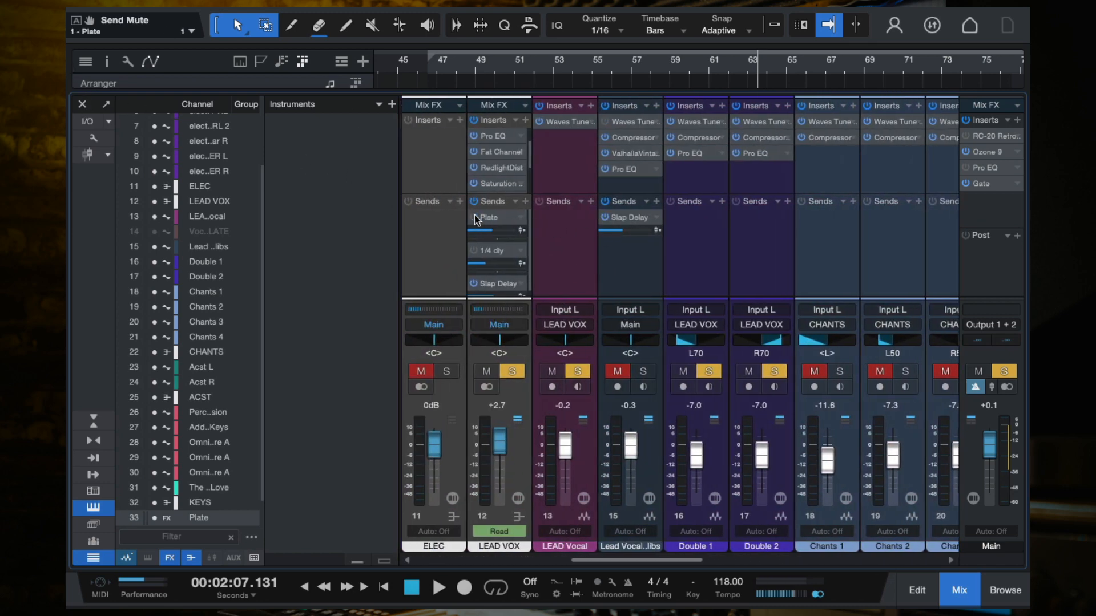
key("space")
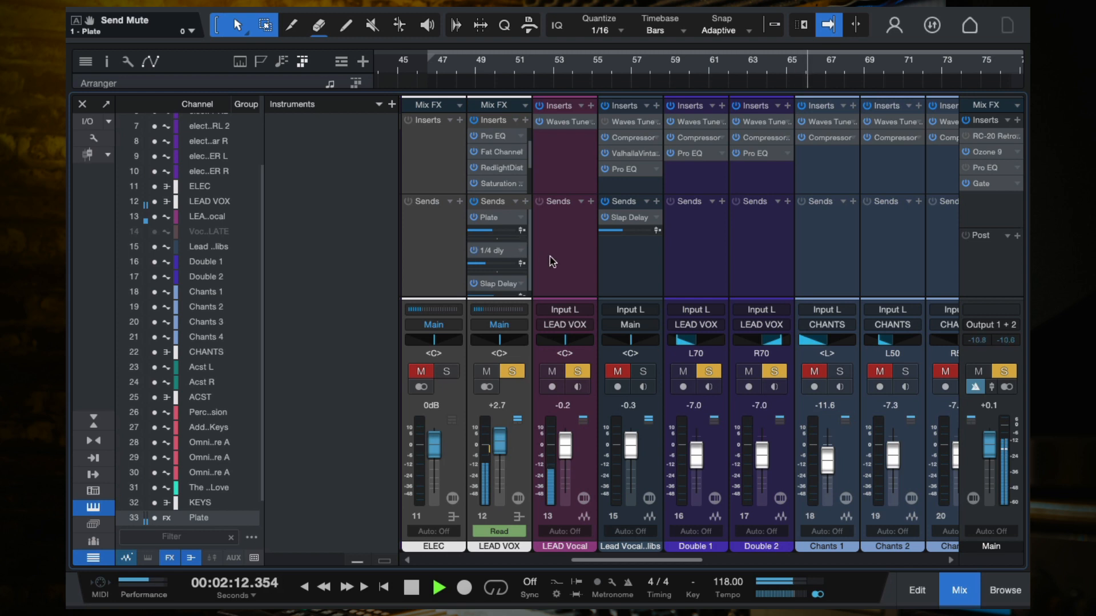
key("space")
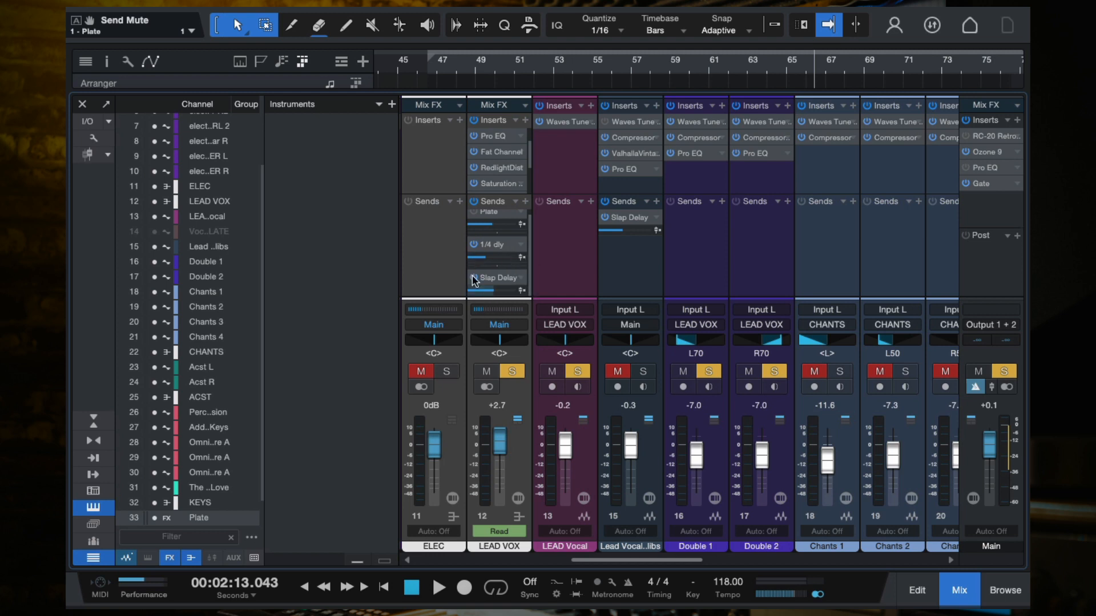
- Play the vocal from around bar 53 and audition the Slap Delay channel at +10.0 dB, then stop playback
left_click(574, 76)
key("space")
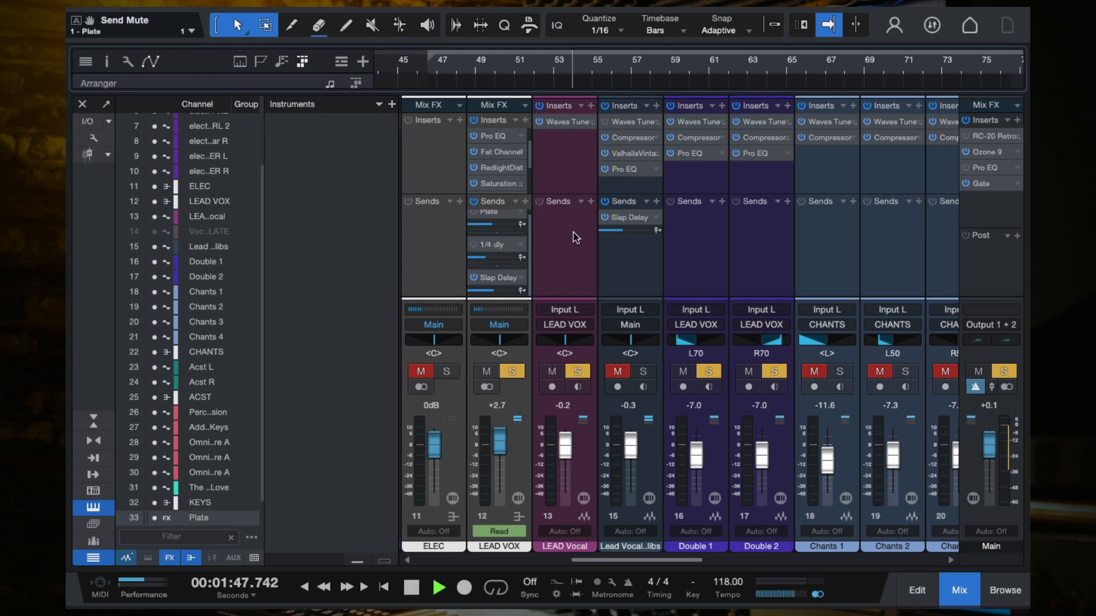
scroll(719, 309, "down", 5)
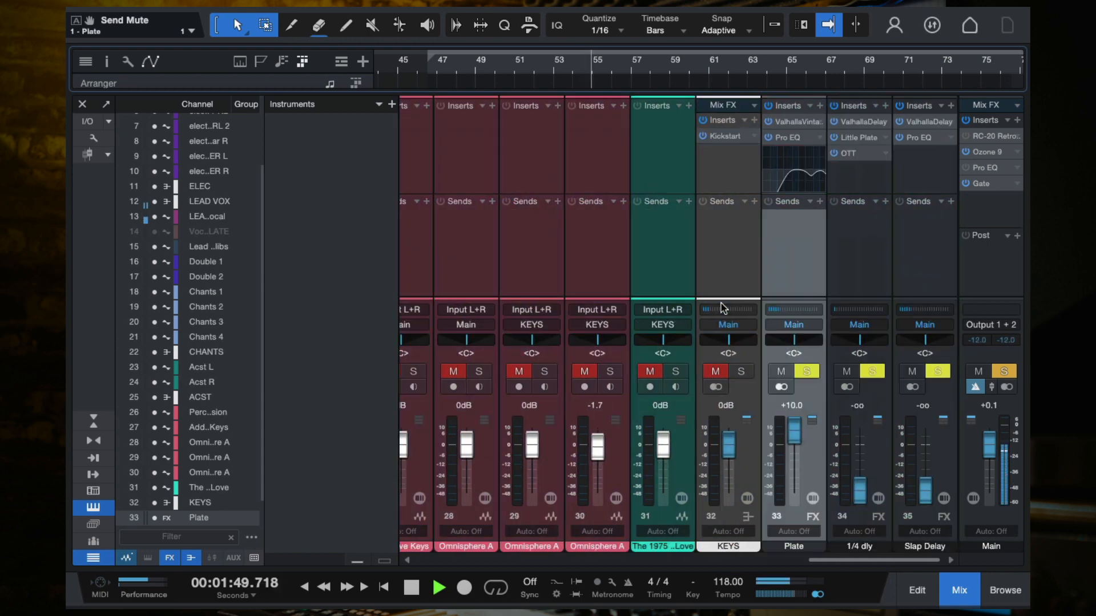
left_click_drag(926, 485, 924, 427)
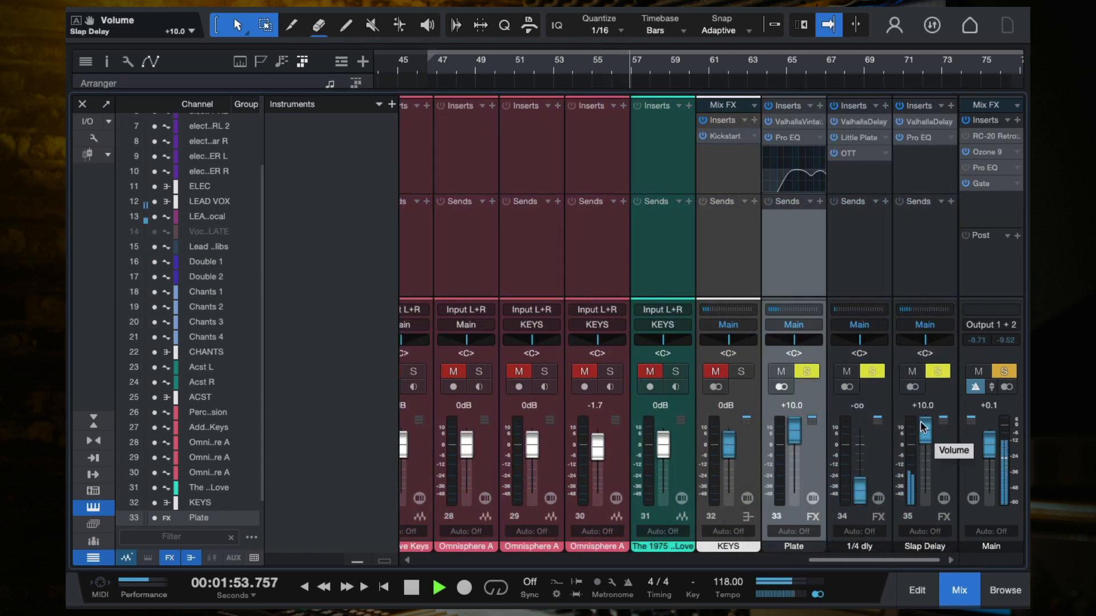
key("space")
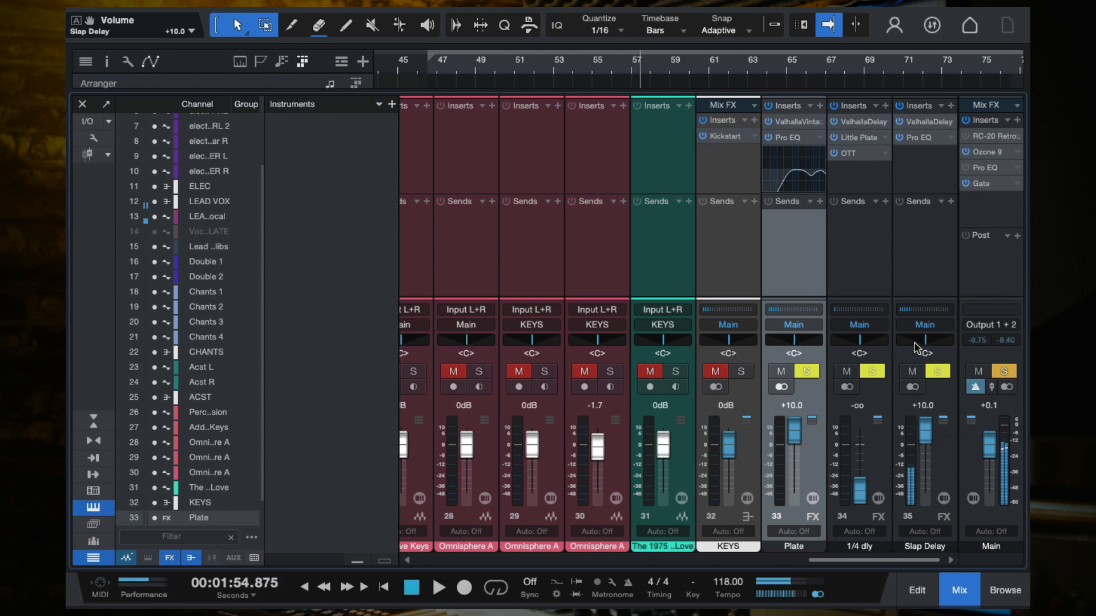
- Review the Slap Delay channel's ValhallaDelay and Pro EQ settings and close both windows
left_click(919, 122)
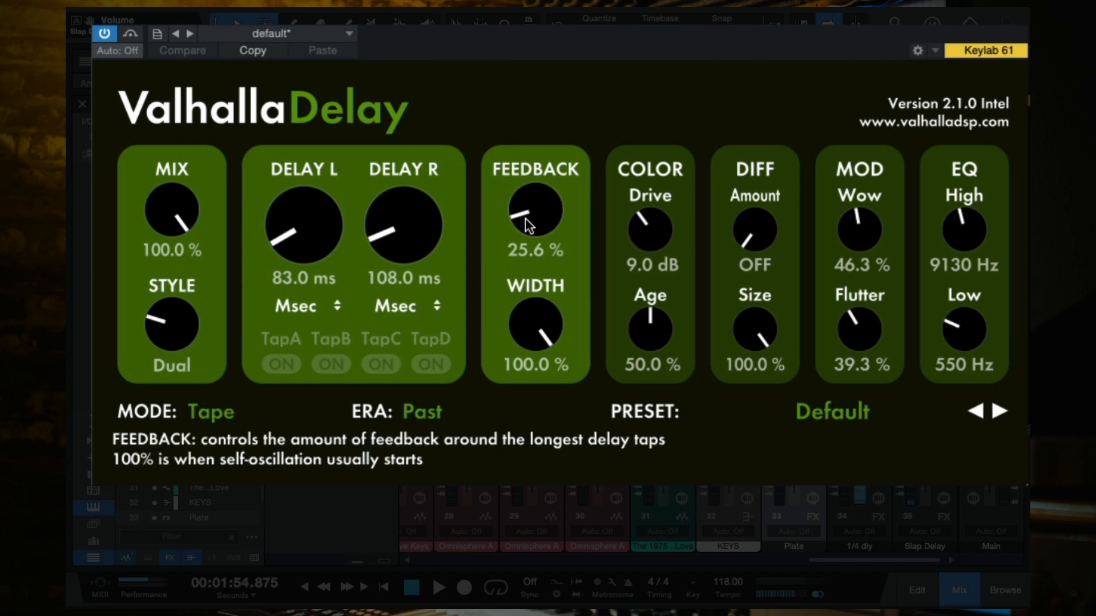
key("space")
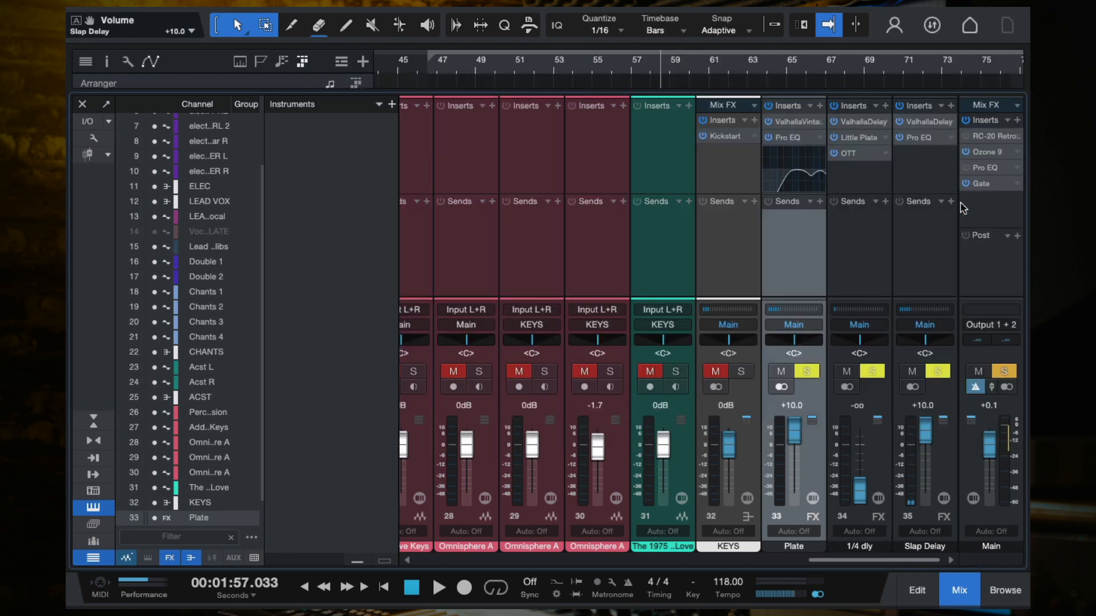
left_click(1020, 54)
left_click(920, 250)
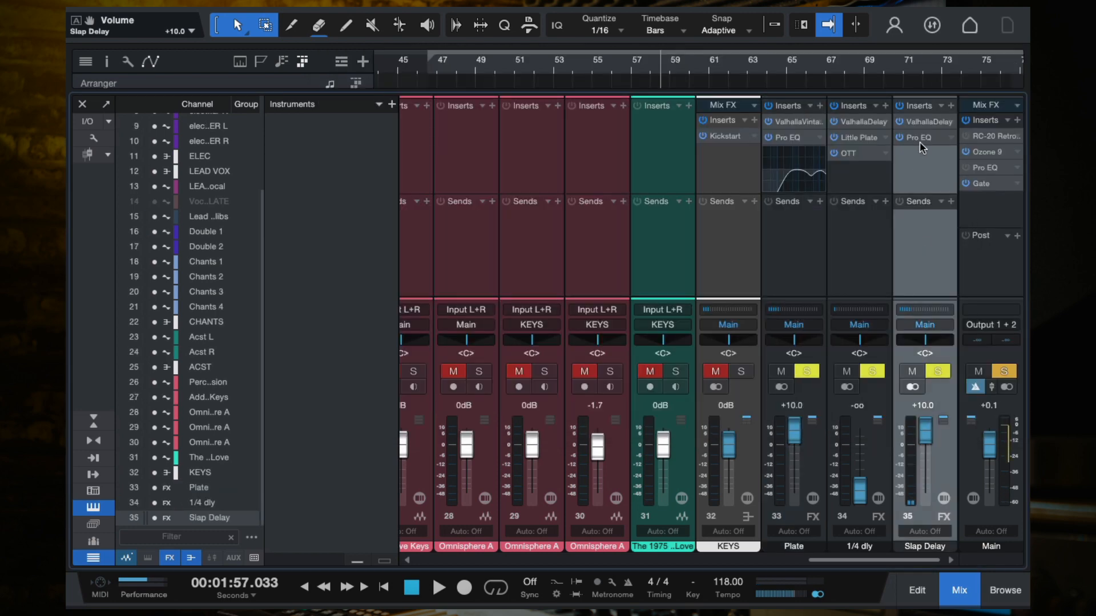
left_click(918, 138)
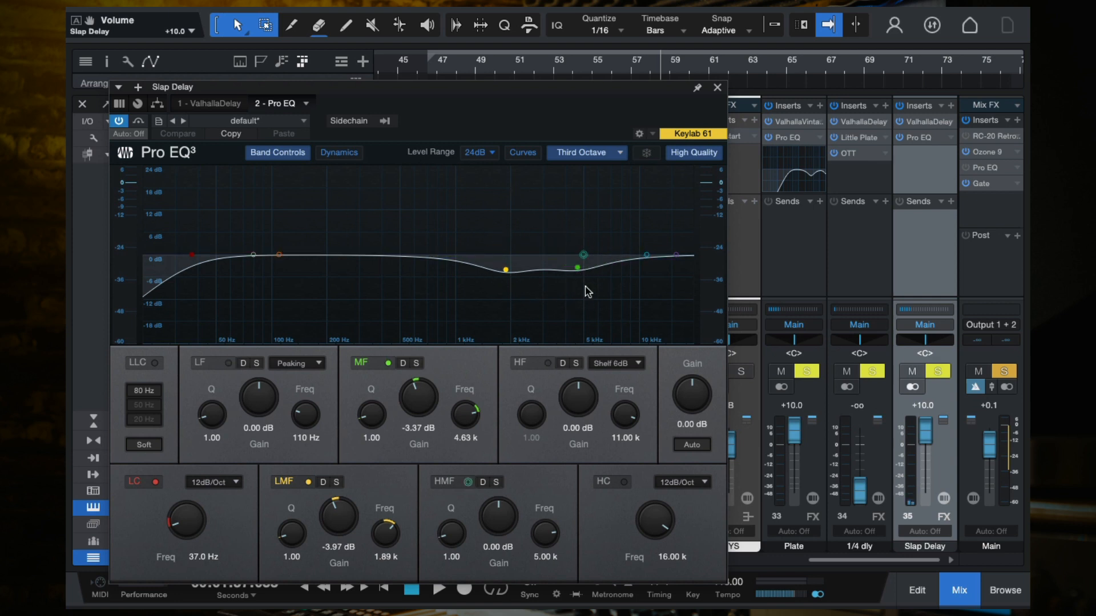
left_click(717, 86)
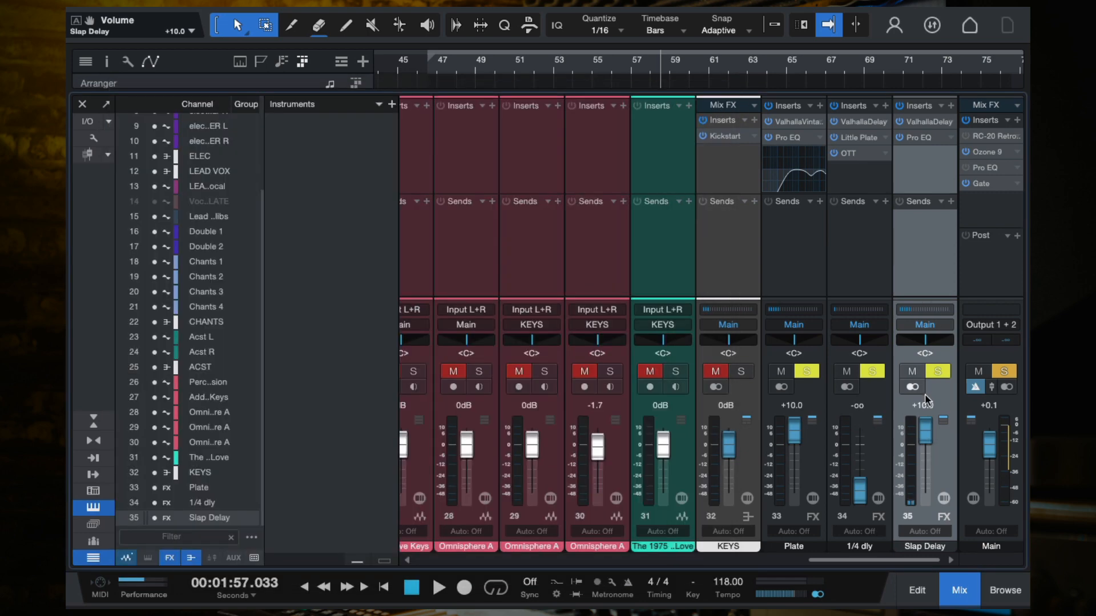
- Set the Slap Delay and Plate channel volumes to 0 dB
left_click(918, 407)
type("0")
key("Return")
left_click(783, 404)
type("0")
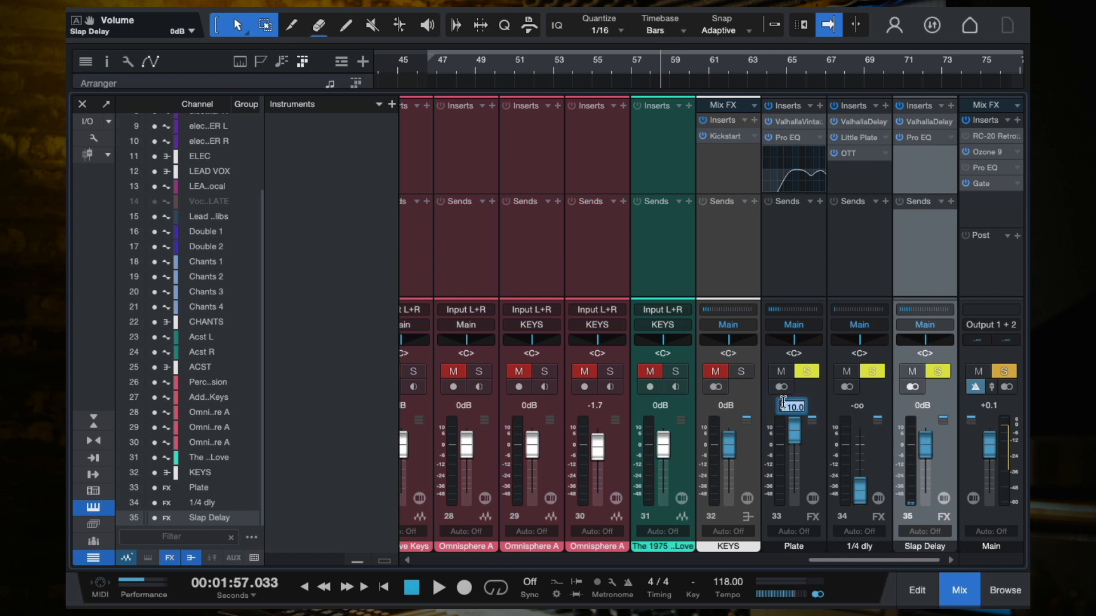
key("Return")
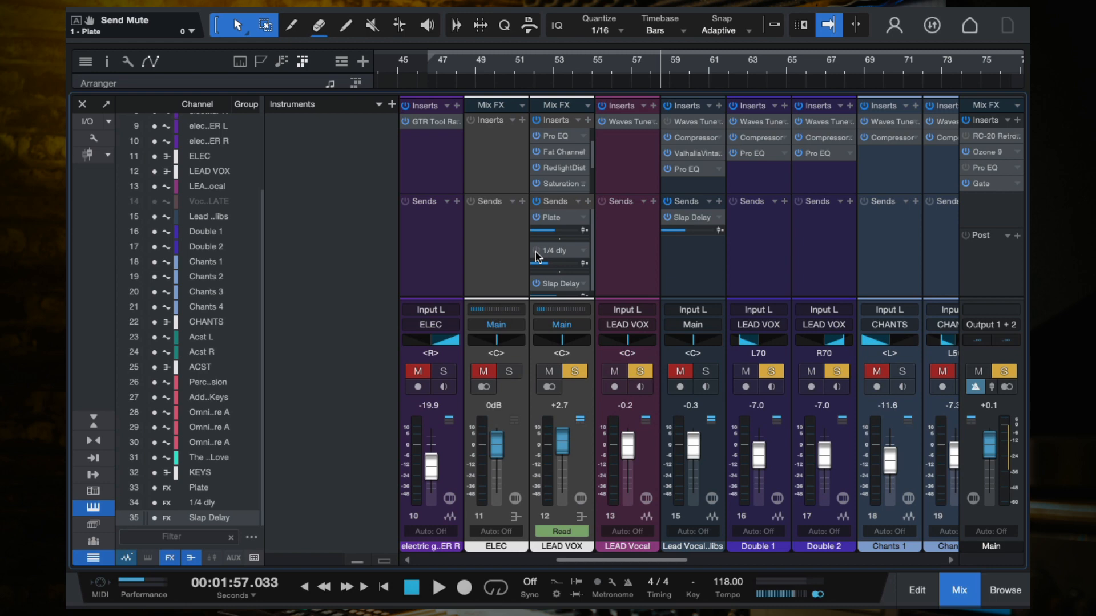
- Enable the LEAD VOX bus's 1/4 dly send and audition the vocal from around bar 47 with the 1/4 dly channel at +10.0 dB
left_click(537, 251)
scroll(665, 294, "right", 10)
left_click_drag(857, 492, 860, 430)
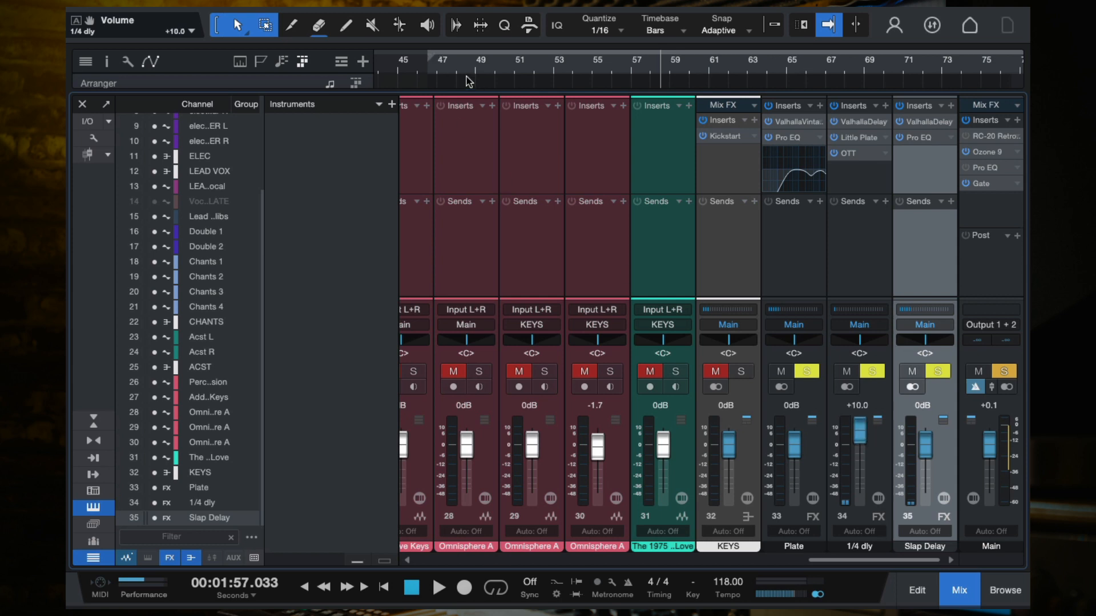
left_click(429, 65)
key("space")
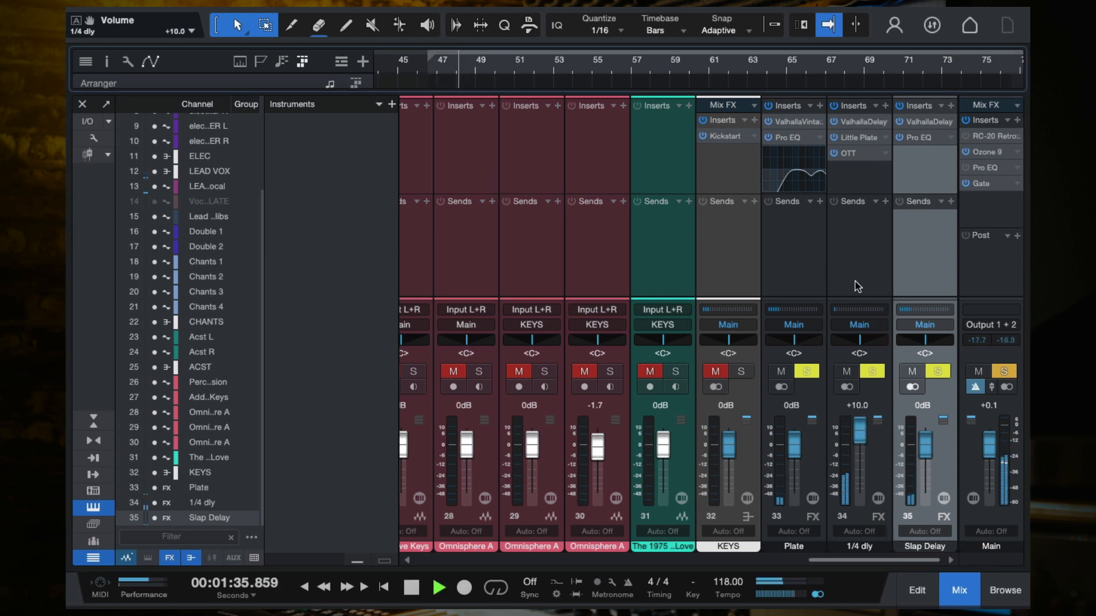
- Lower the 1/4 dly channel to +5.3 dB and audition the vocal at that level, then stop playback
key("space")
left_click_drag(859, 441, 857, 448)
key("space")
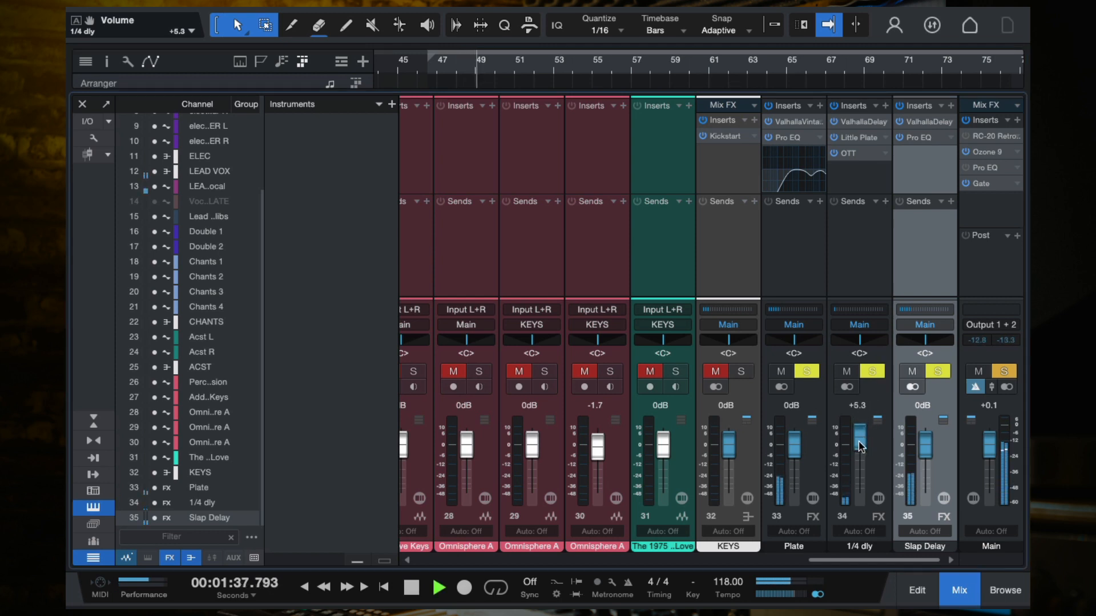
key("space")
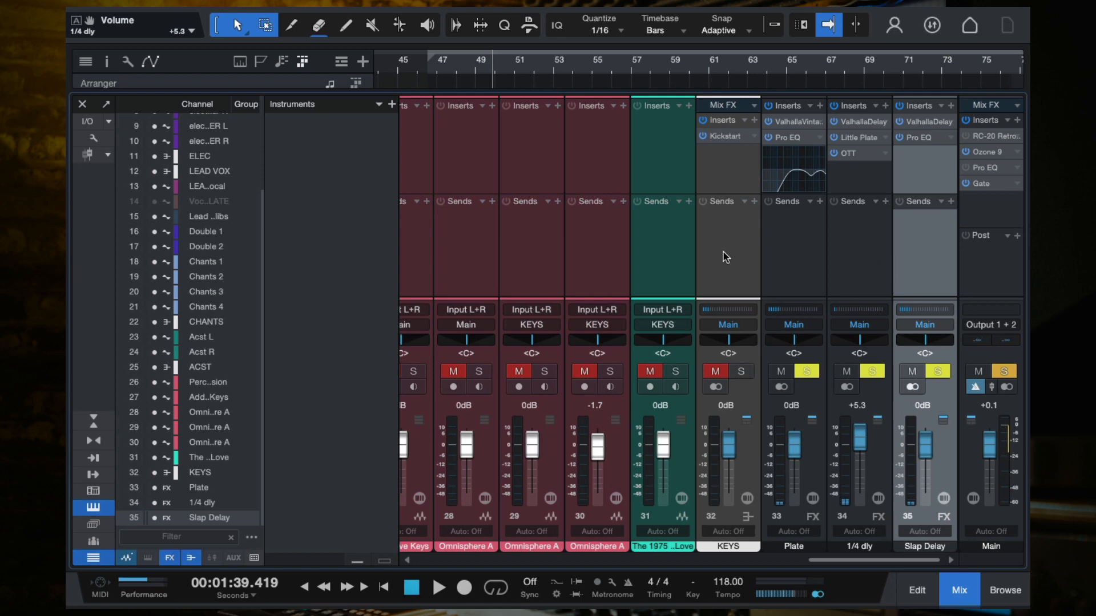
- Examine the LEAD VOX bus's inserts and its Plate, 1/4 dly and Slap Delay sends, along with the effect channels they feed
scroll(816, 225, "left", 5)
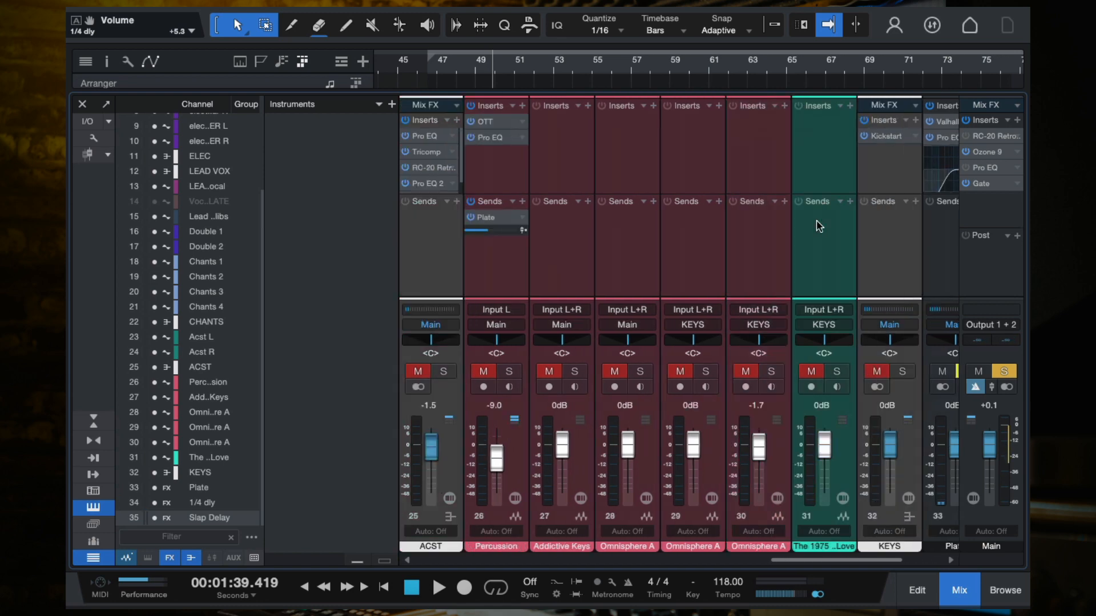
scroll(707, 251, "left", 3)
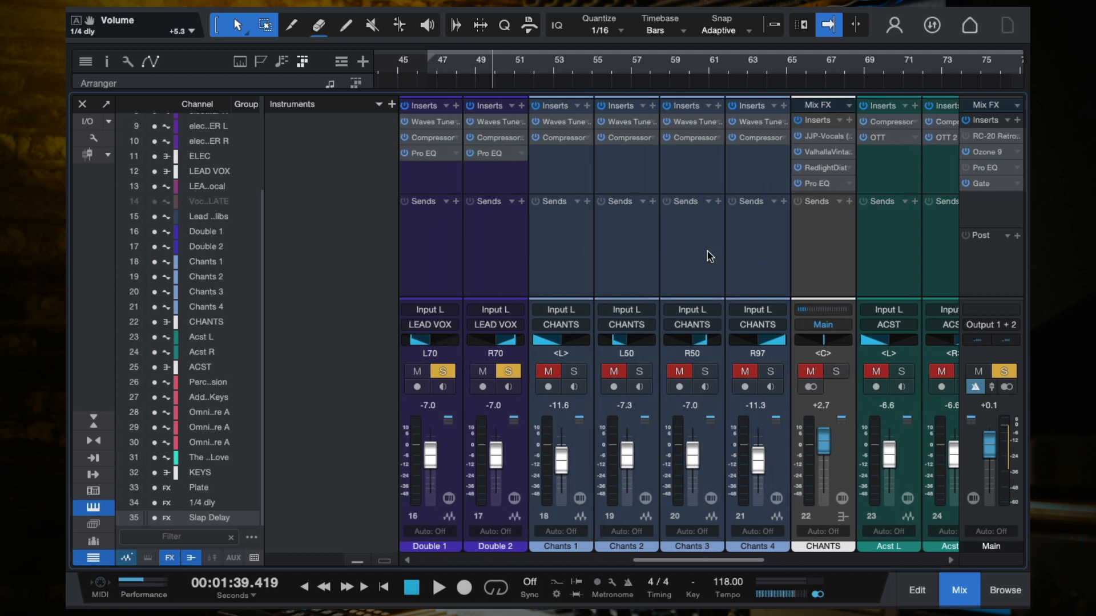
scroll(630, 247, "left", 5)
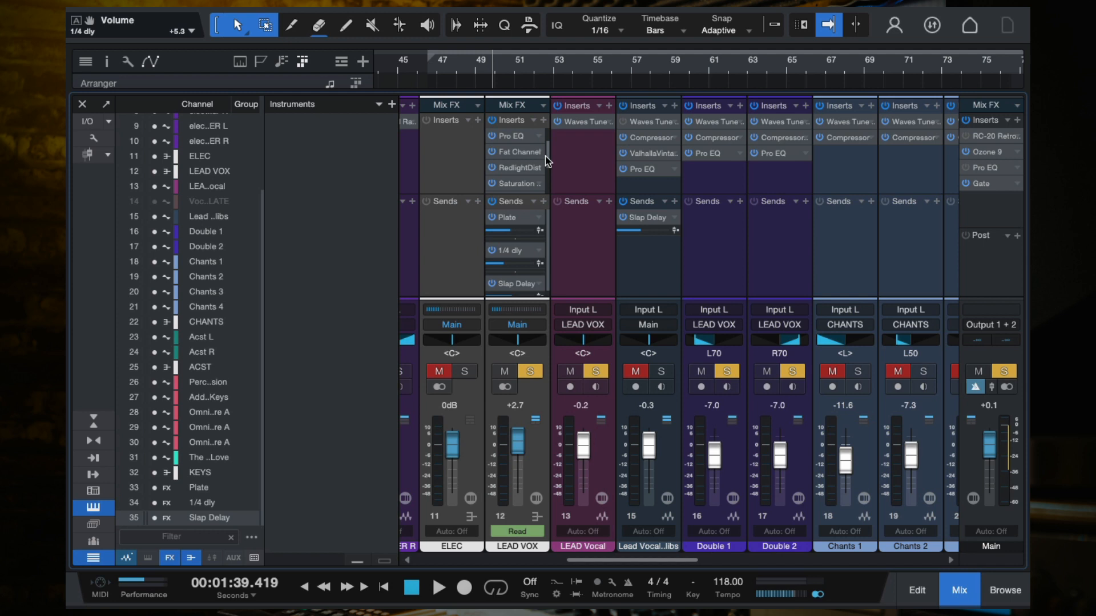
left_click_drag(546, 157, 546, 194)
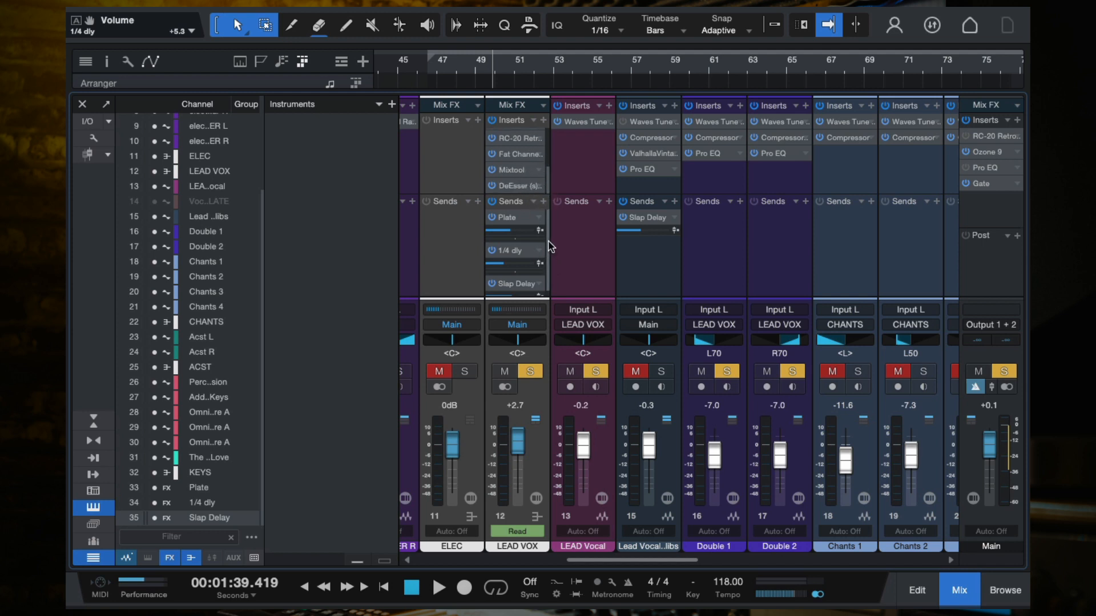
left_click(533, 446)
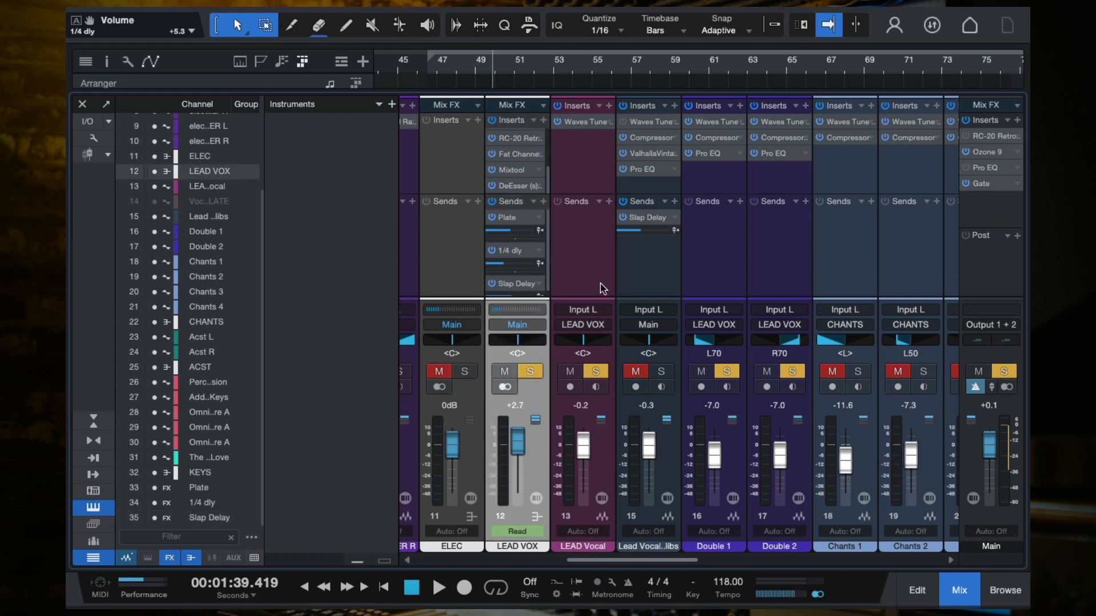
scroll(603, 289, "right", 10)
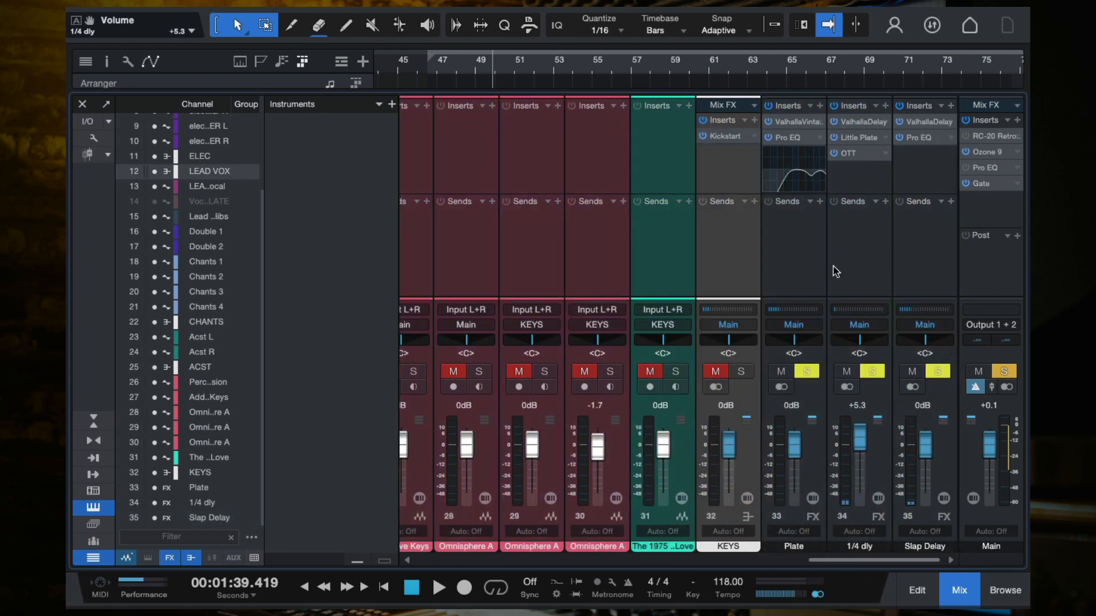
left_click(790, 245)
left_click(940, 267)
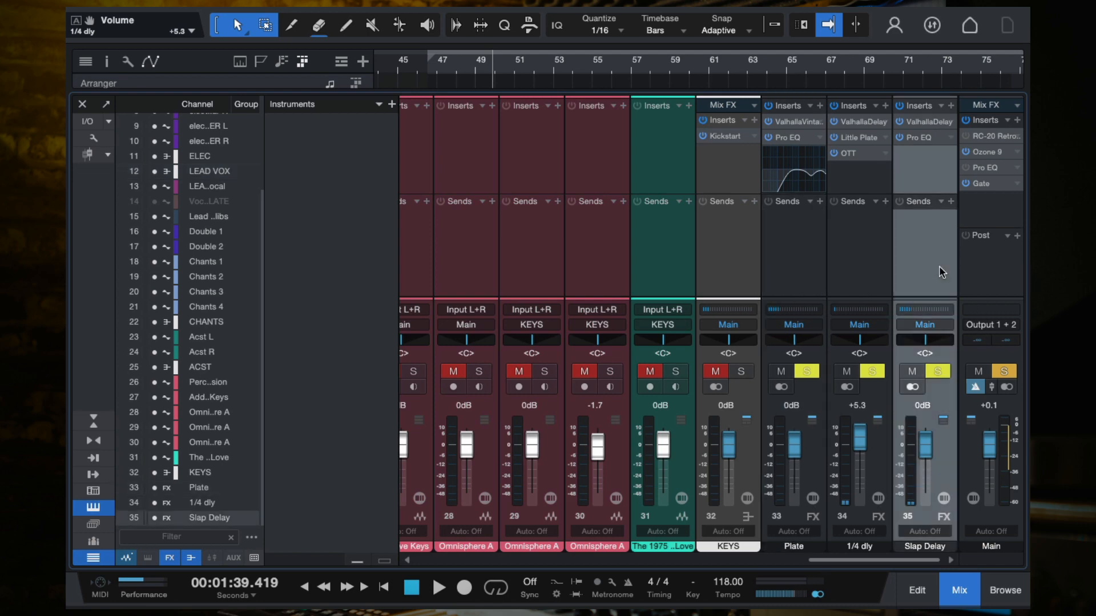
- Review the 1/4 dly channel's ValhallaDelay, Little Plate and OTT settings, closing each window after viewing it
left_click(852, 257)
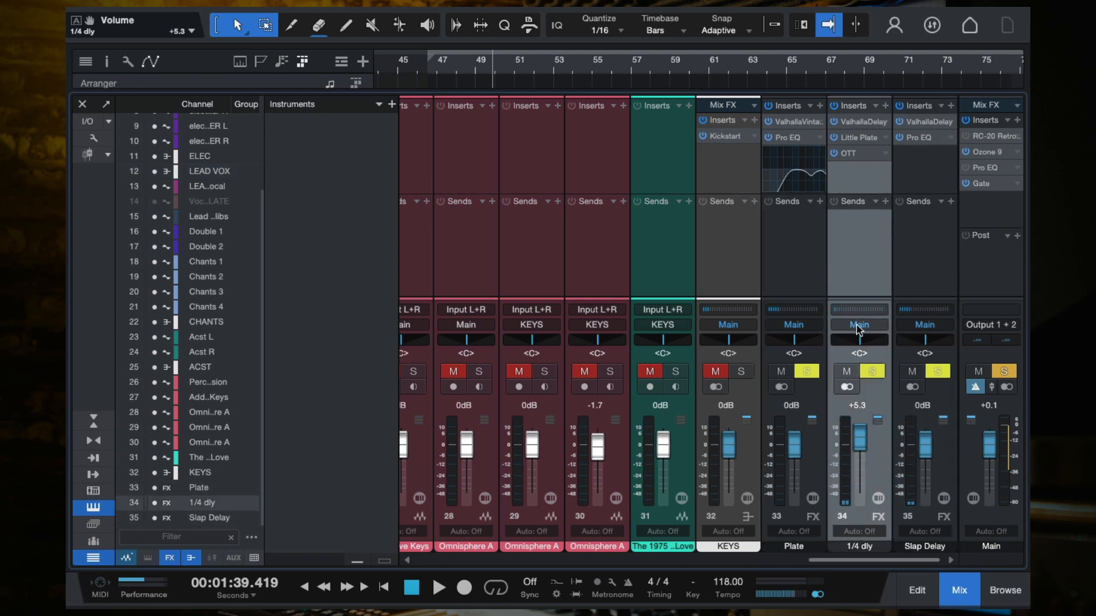
left_click(860, 122)
left_click_drag(628, 173, 698, 108)
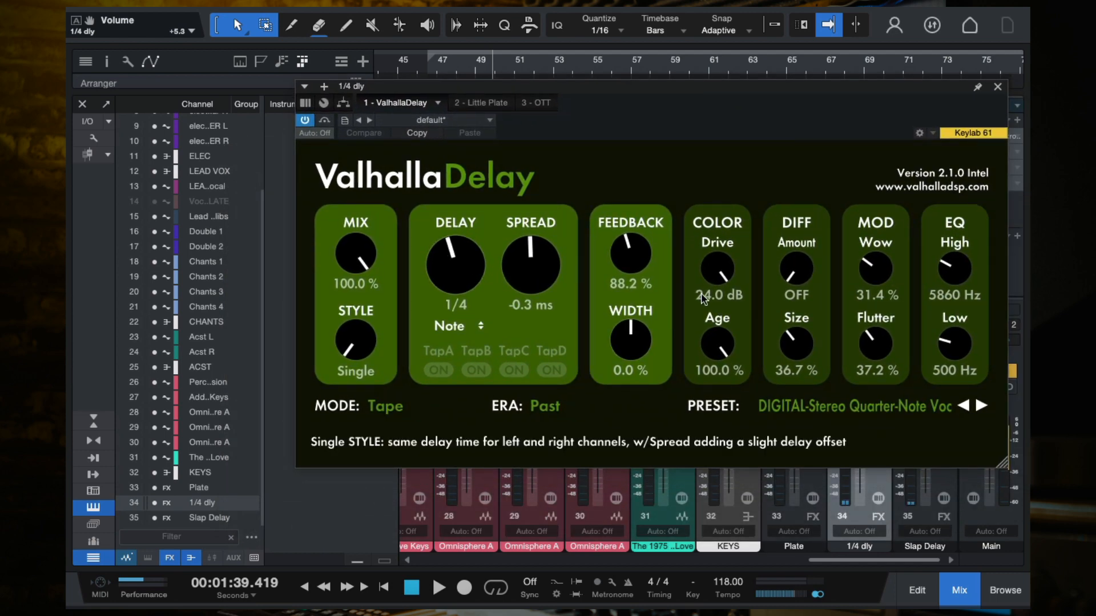
left_click(998, 86)
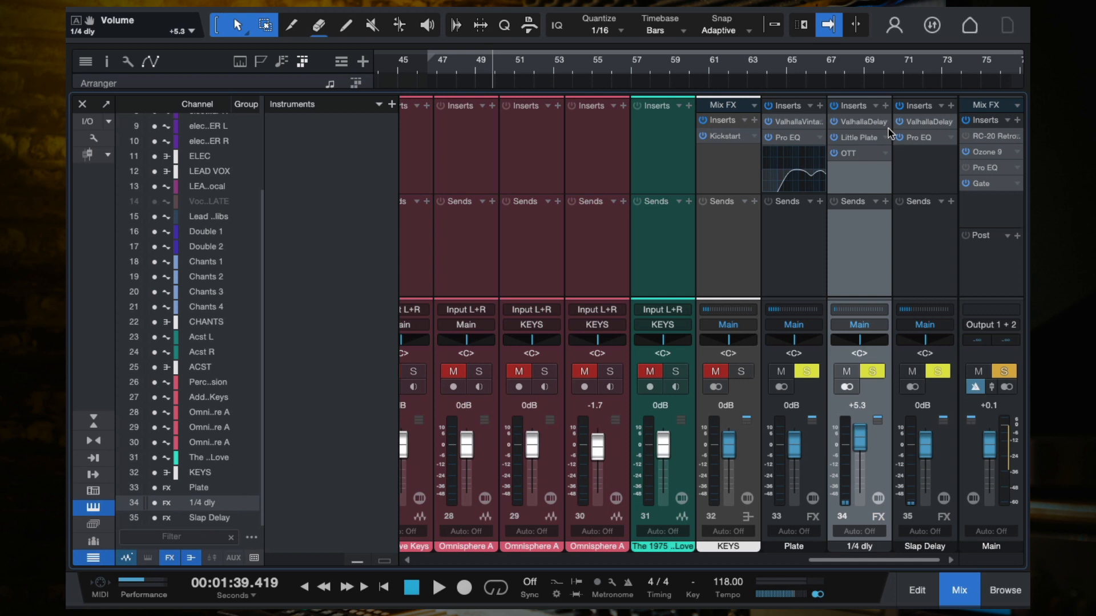
left_click(854, 139)
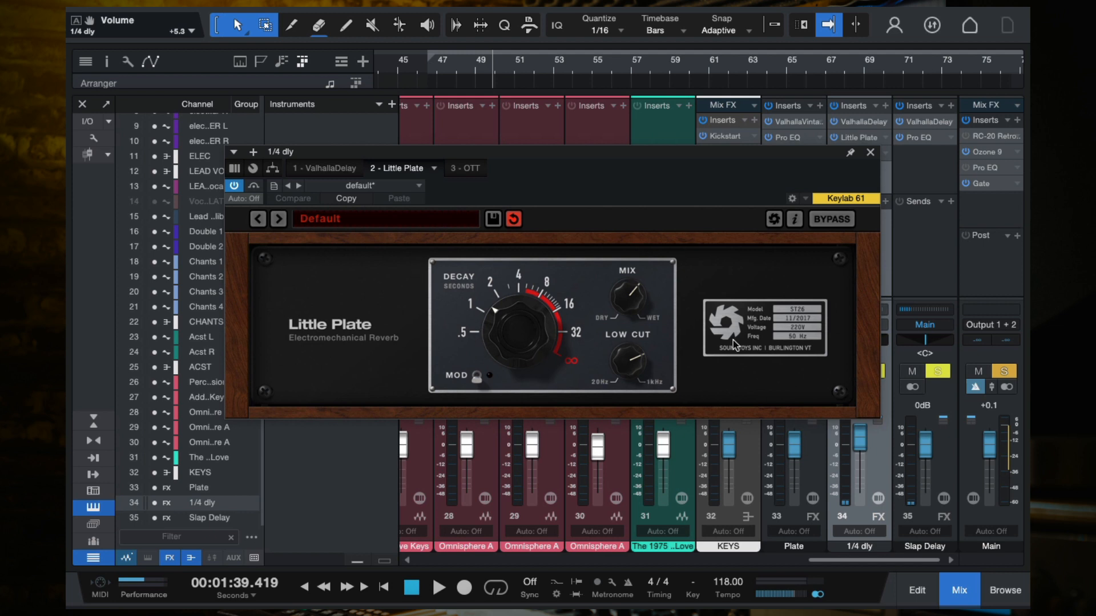
left_click(869, 152)
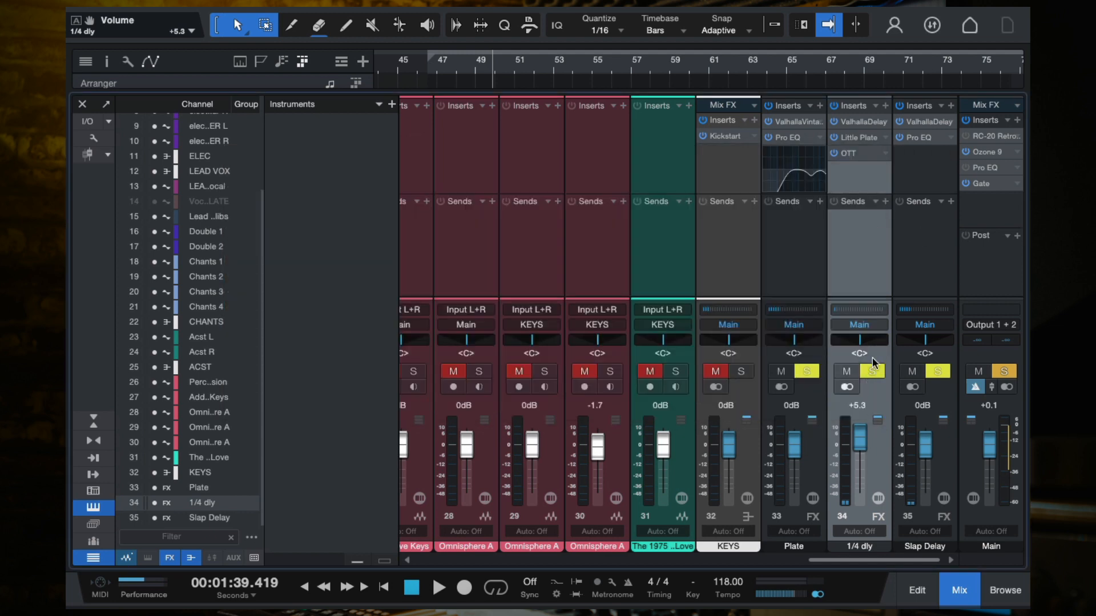
double_click(848, 158)
left_click_drag(415, 157, 867, 105)
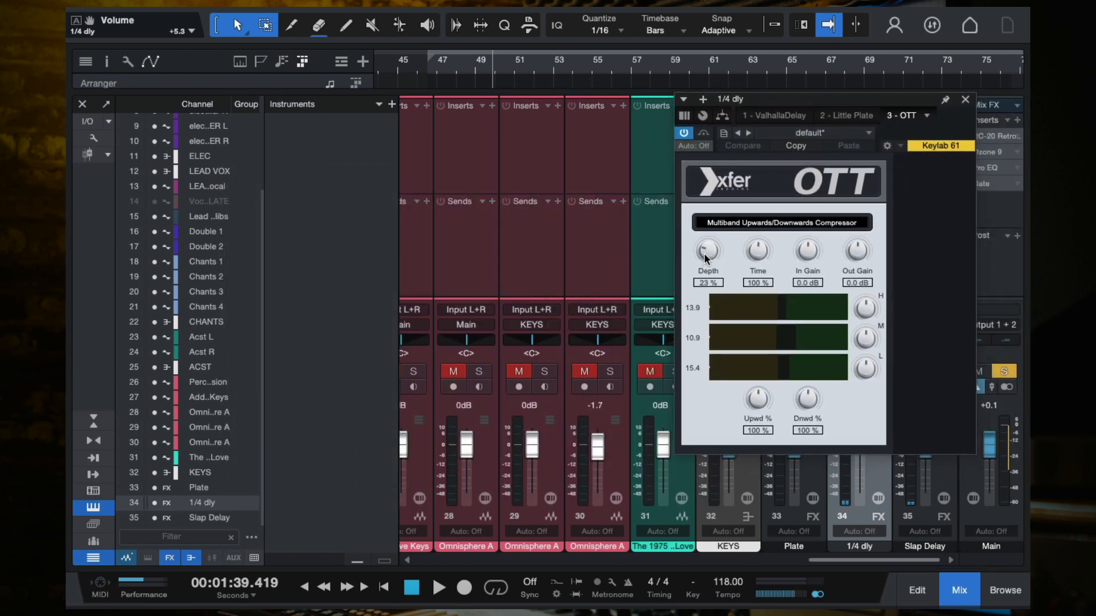
left_click(965, 101)
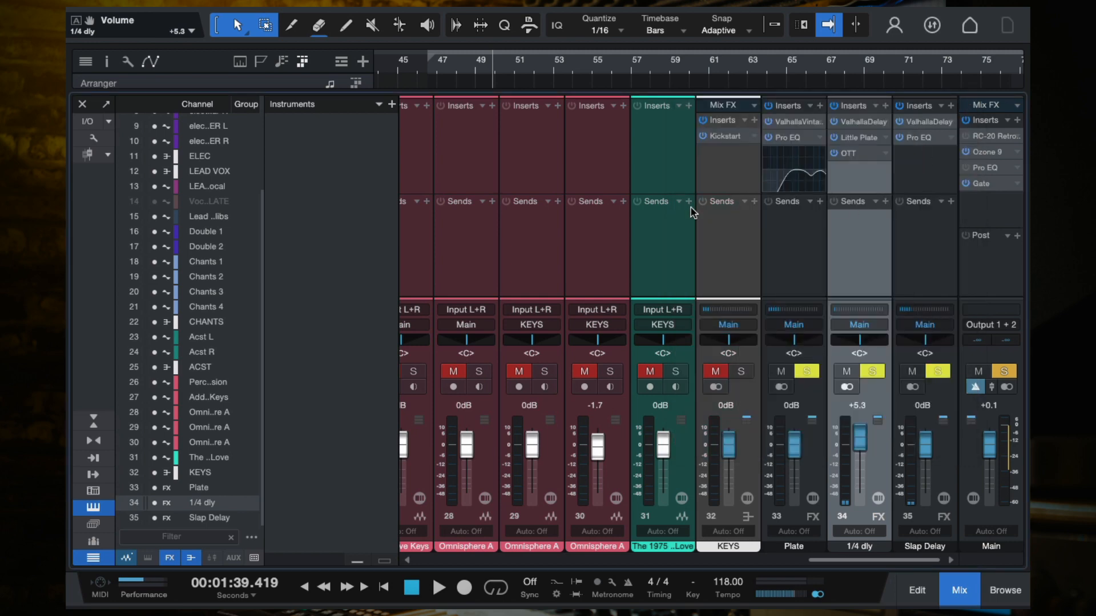
- Display the Send Mute automation of the LEAD VOX bus's 1/4 dly send on its arrangement track and close the mixer
left_click(83, 105)
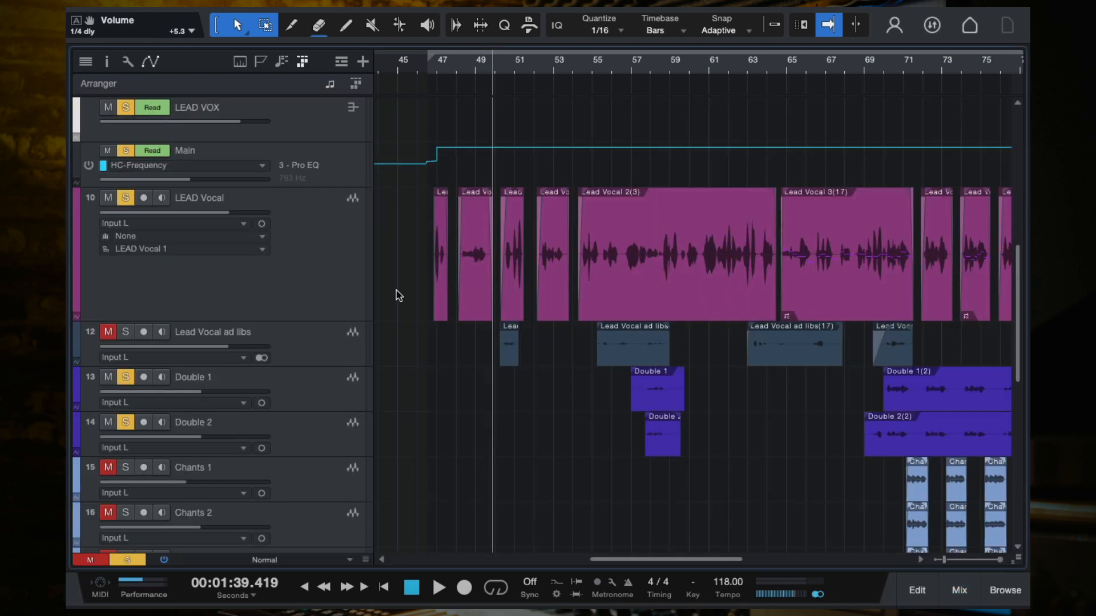
left_click(333, 265)
key("F3")
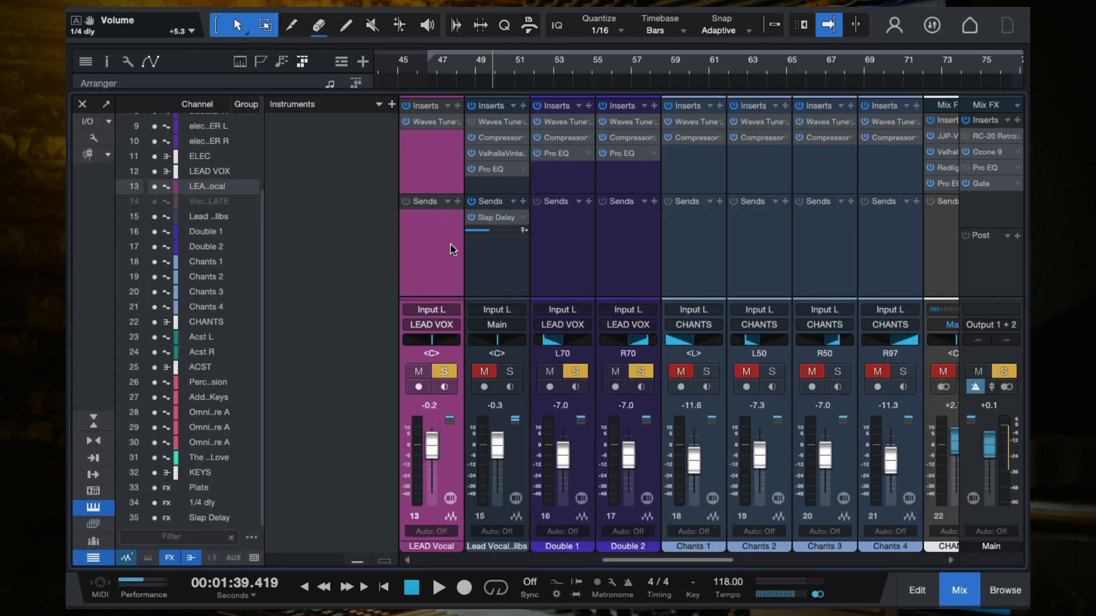
scroll(446, 269, "left", 4)
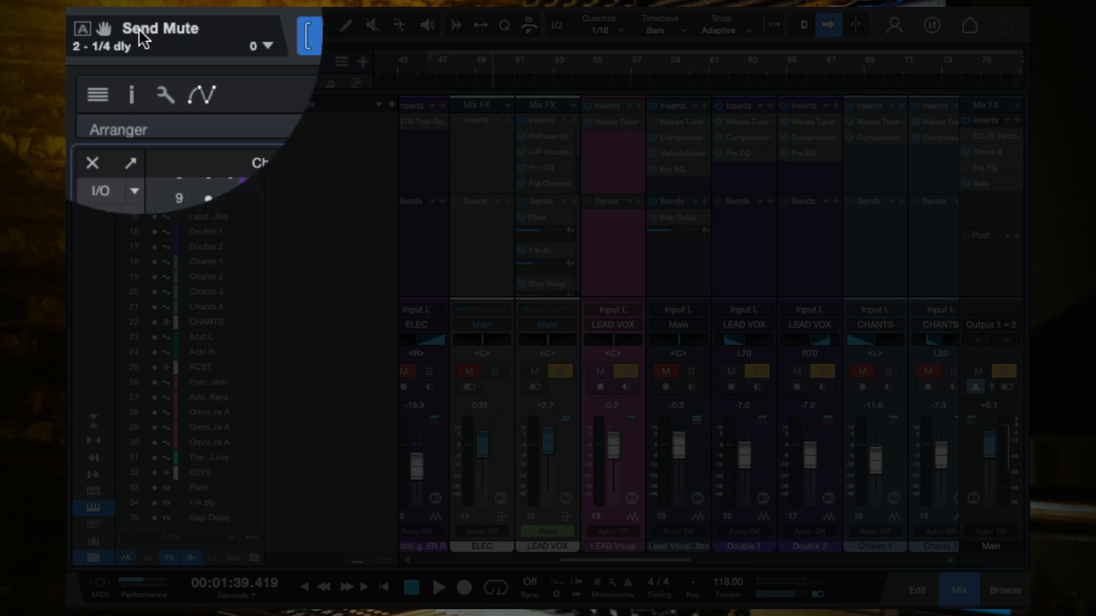
left_click(93, 163)
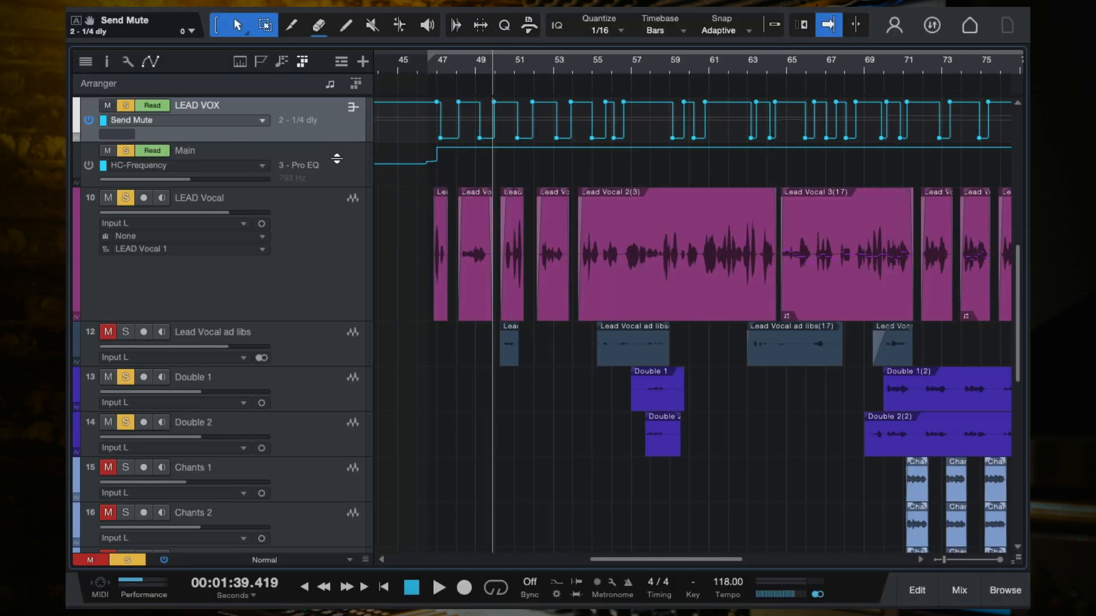
- Enlarge the LEAD VOX automation lane and examine the 1/4 dly send mute points around bars 47 to 53
left_click_drag(336, 159, 337, 384)
scroll(591, 334, "left", 3)
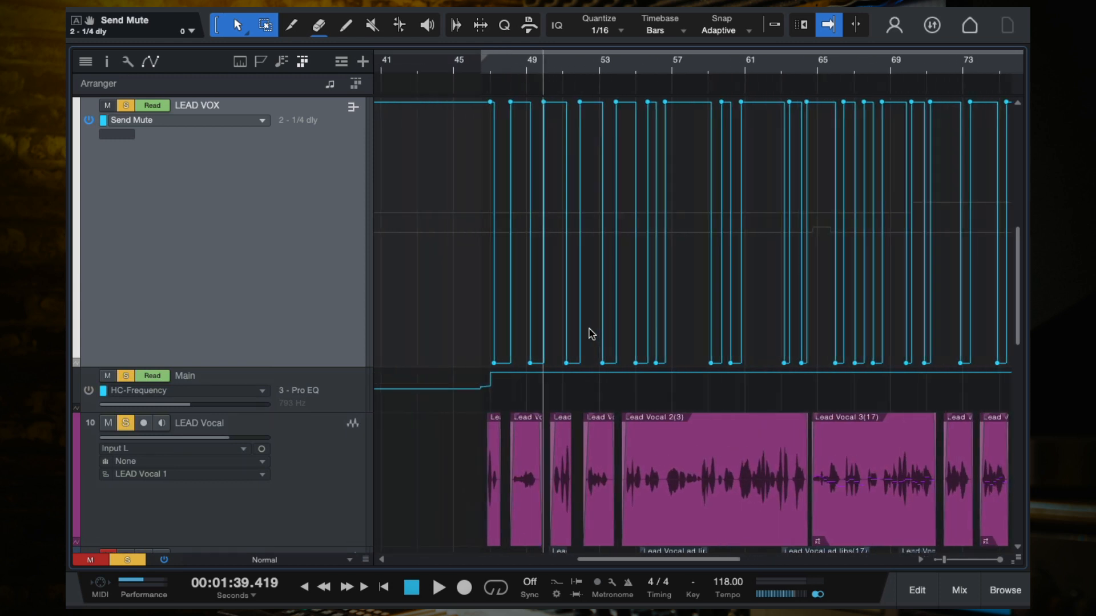
scroll(591, 333, "up", 8)
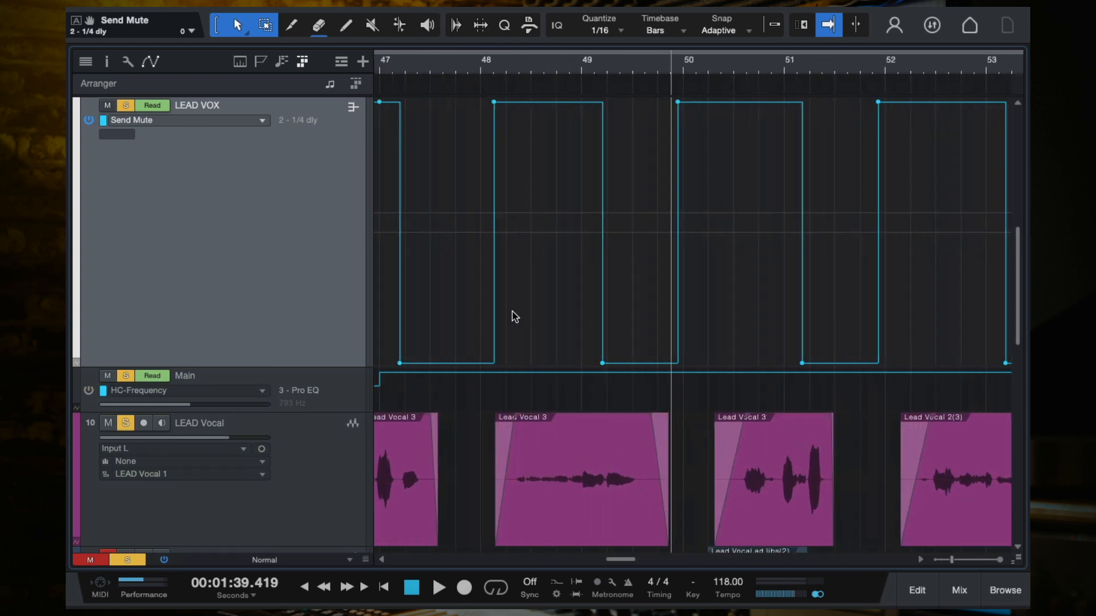
- Play the soloed lead vocal from about bar 45 to bar 52 and follow the 1/4 dly send mute automation
left_click(397, 72)
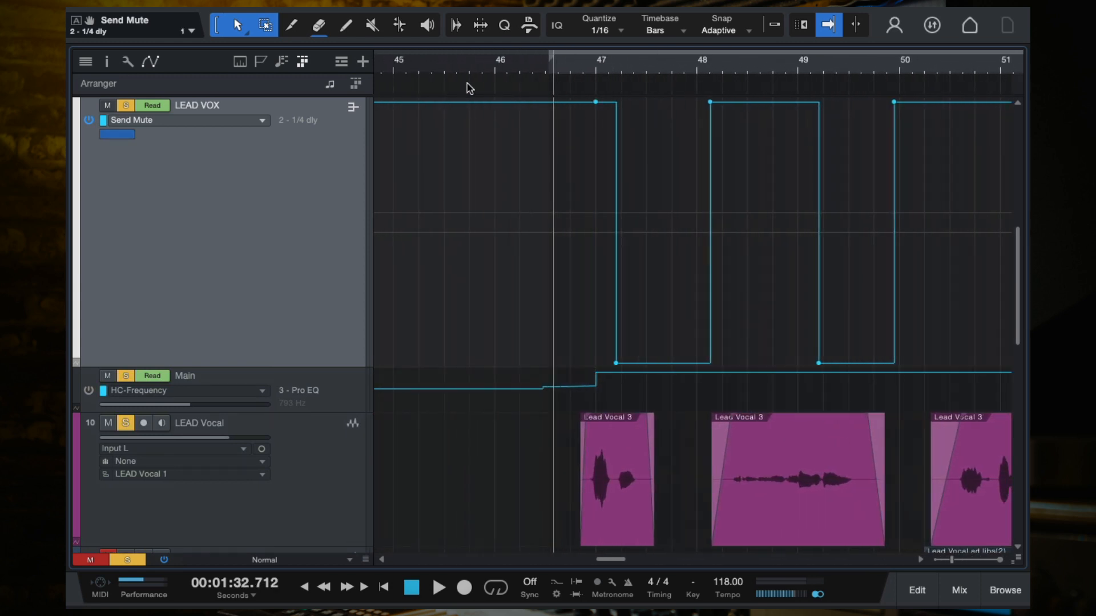
left_click(437, 66)
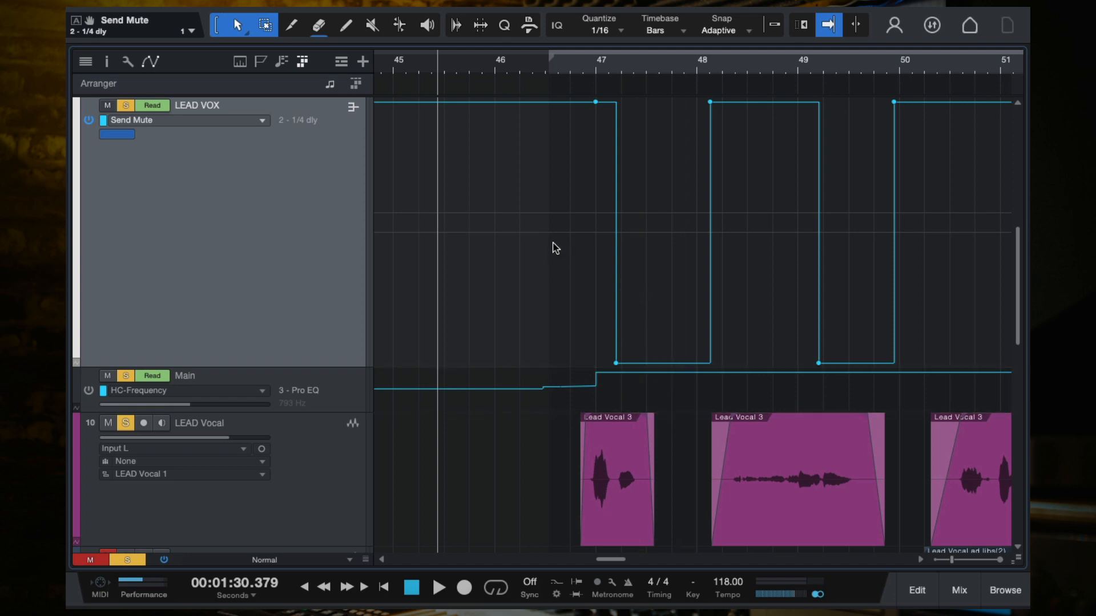
key("space")
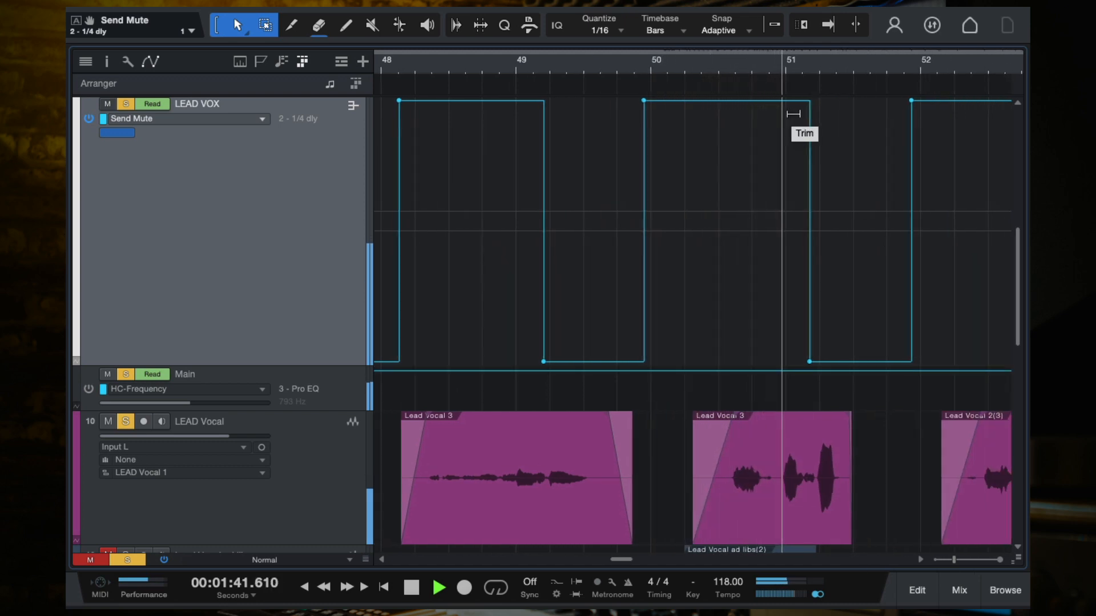
scroll(793, 114, "right", 4)
key("space")
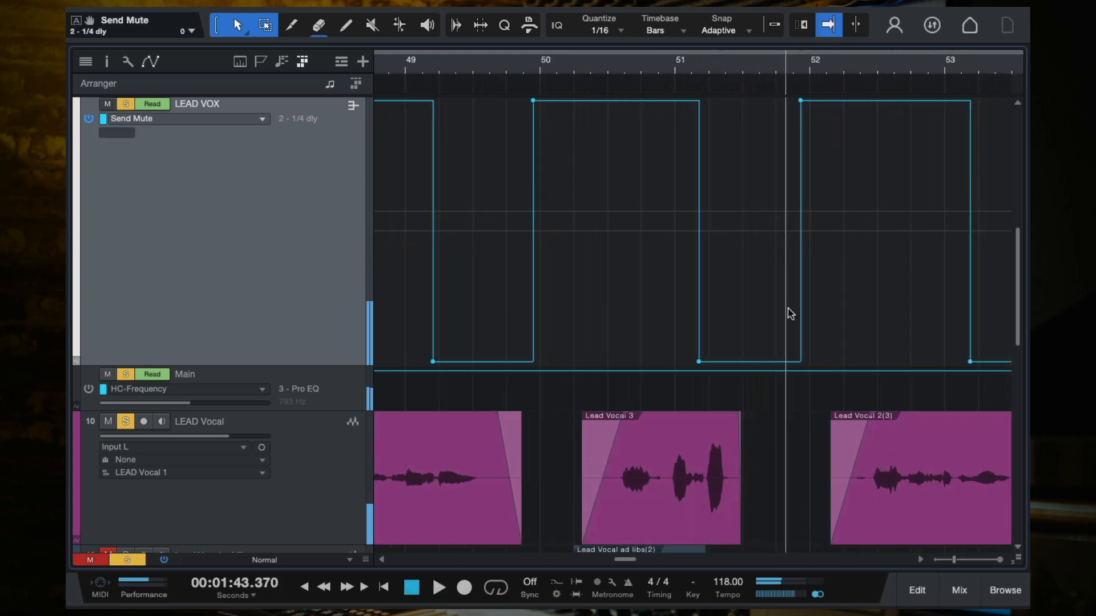
scroll(758, 291, "down", 6)
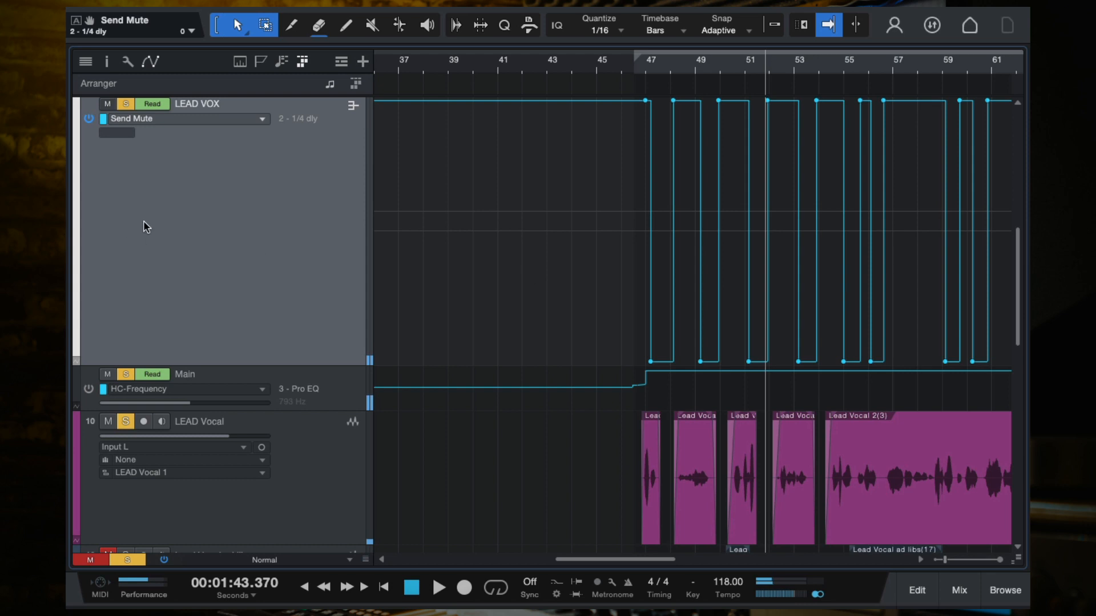
scroll(656, 274, "down", 2)
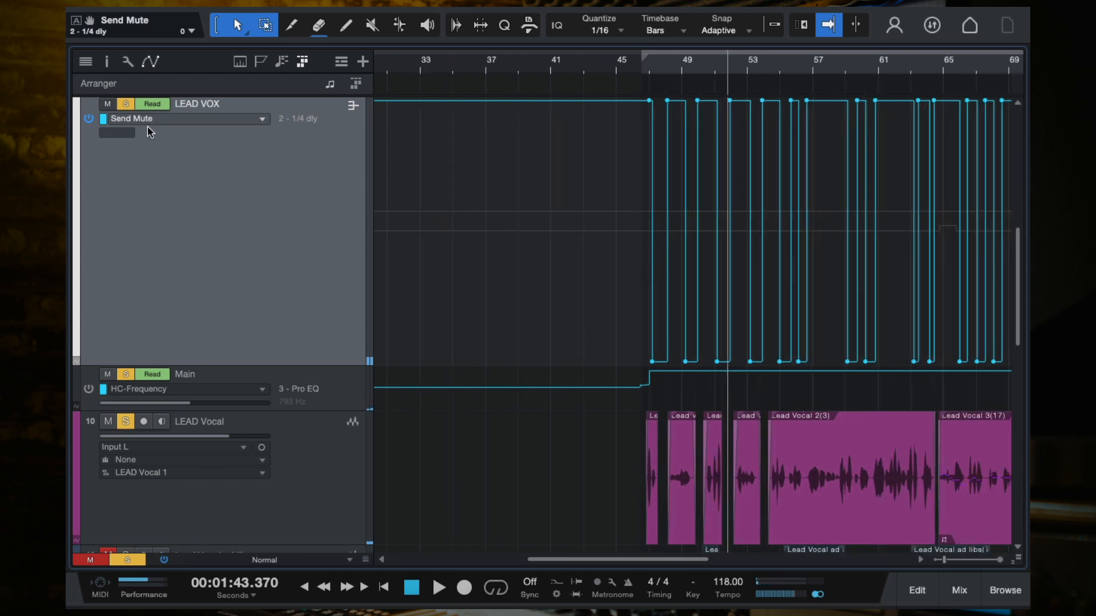
- Unsolo the LEAD VOX bus and set the high cut of the 1/4 dly channel's ValhallaDelay to 5660 Hz, closing its window
left_click(126, 106)
scroll(770, 241, "up", 3)
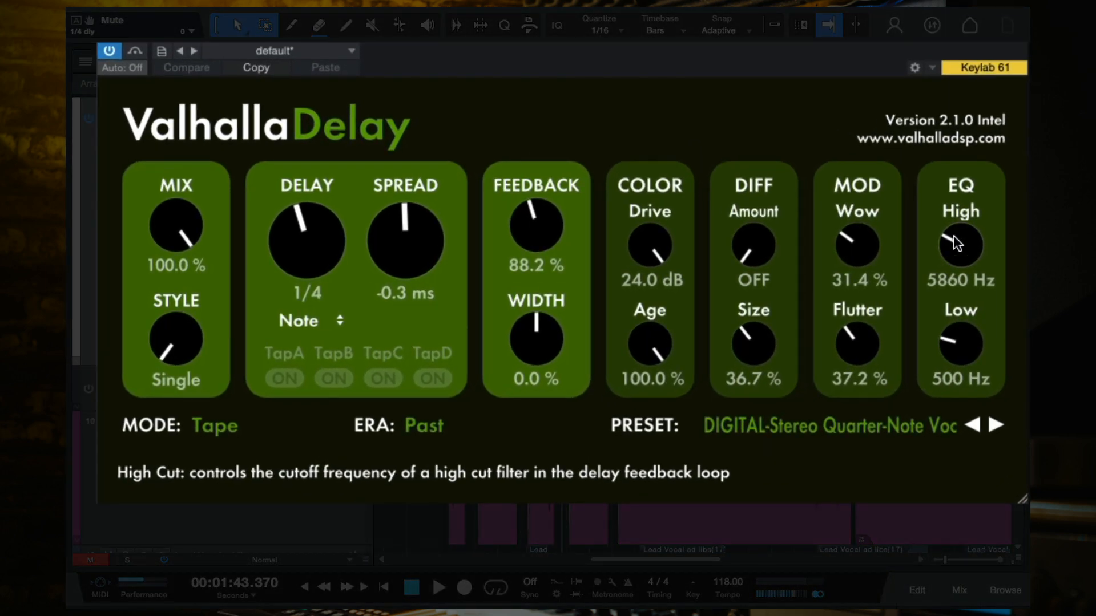
left_click_drag(968, 245, 964, 249)
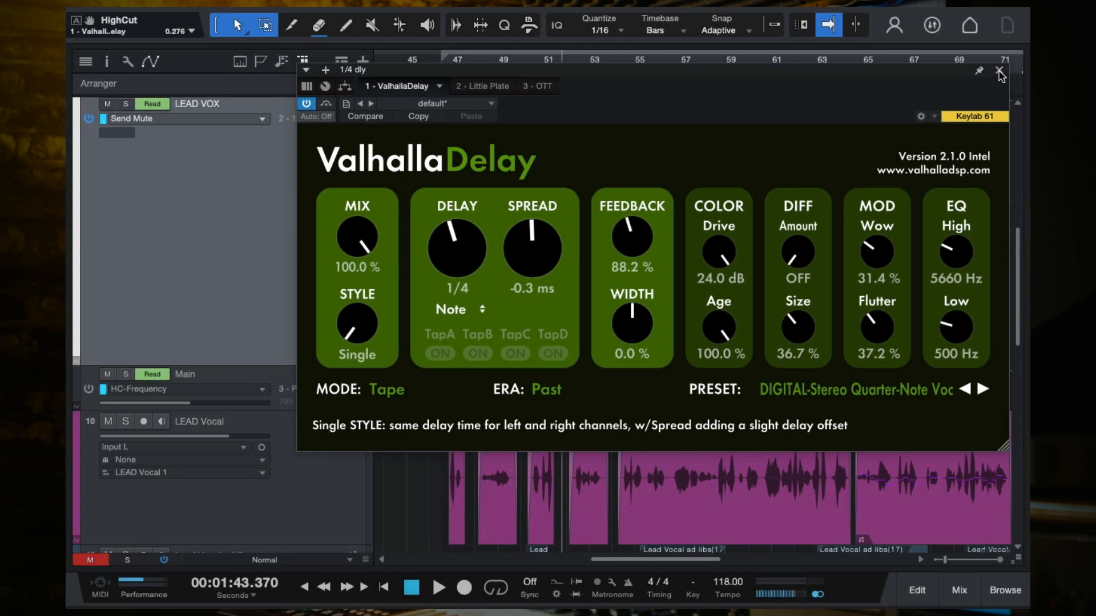
left_click(1001, 70)
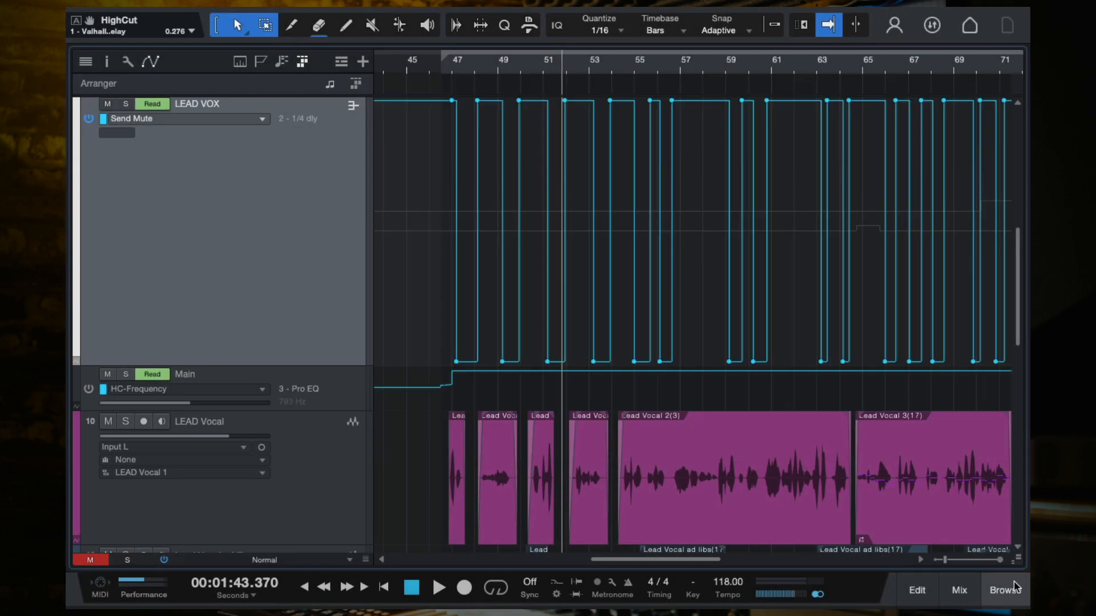
- Add a Pro EQ as the last insert on the 1/4 dly effect channel
key("F3")
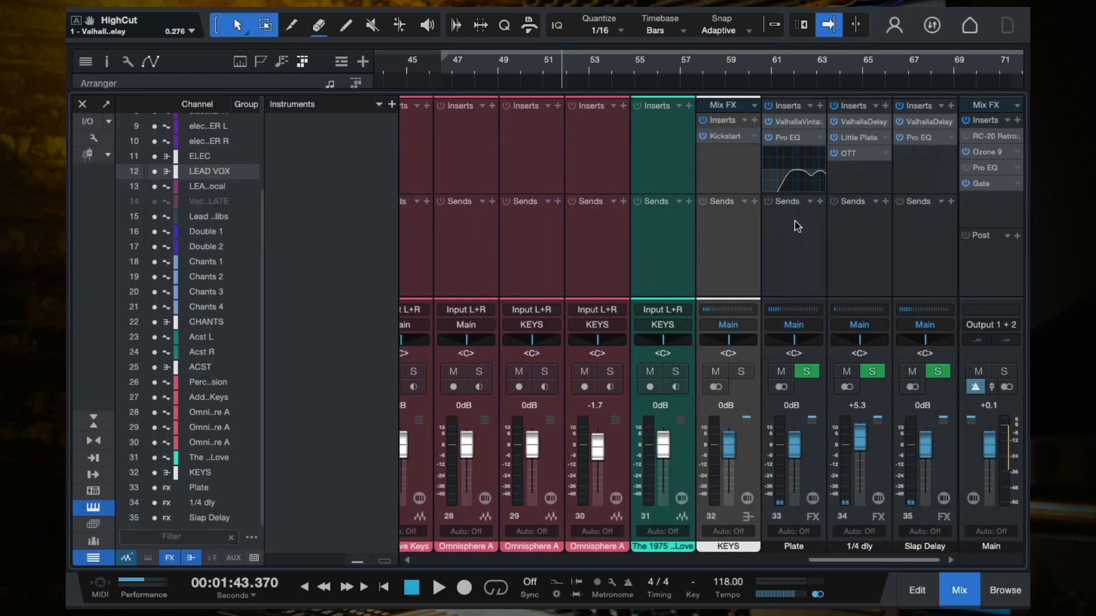
left_click(877, 188)
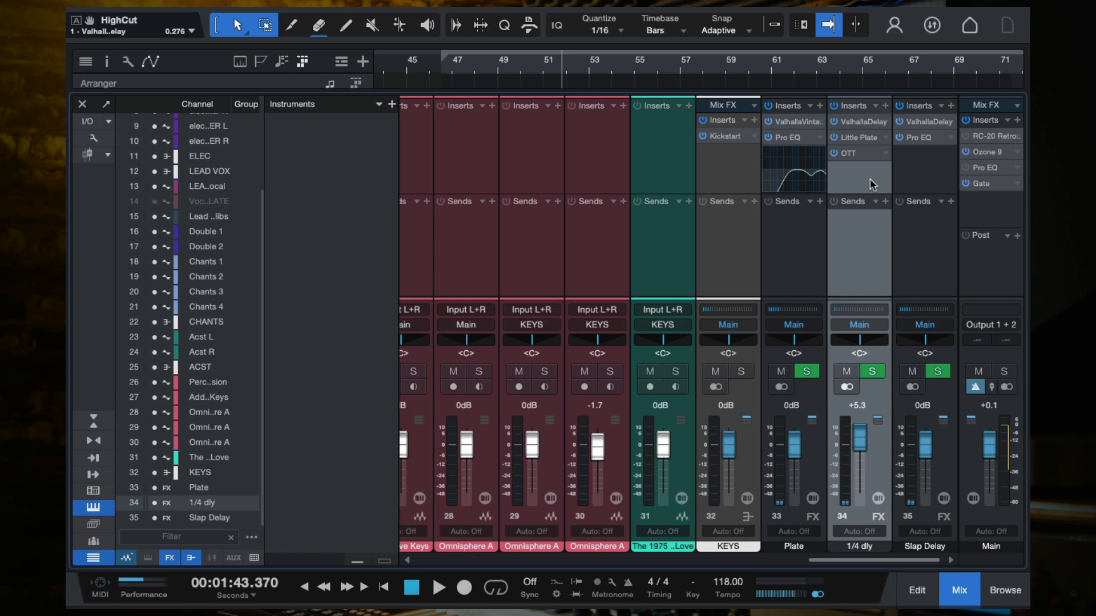
left_click(885, 105)
type("p")
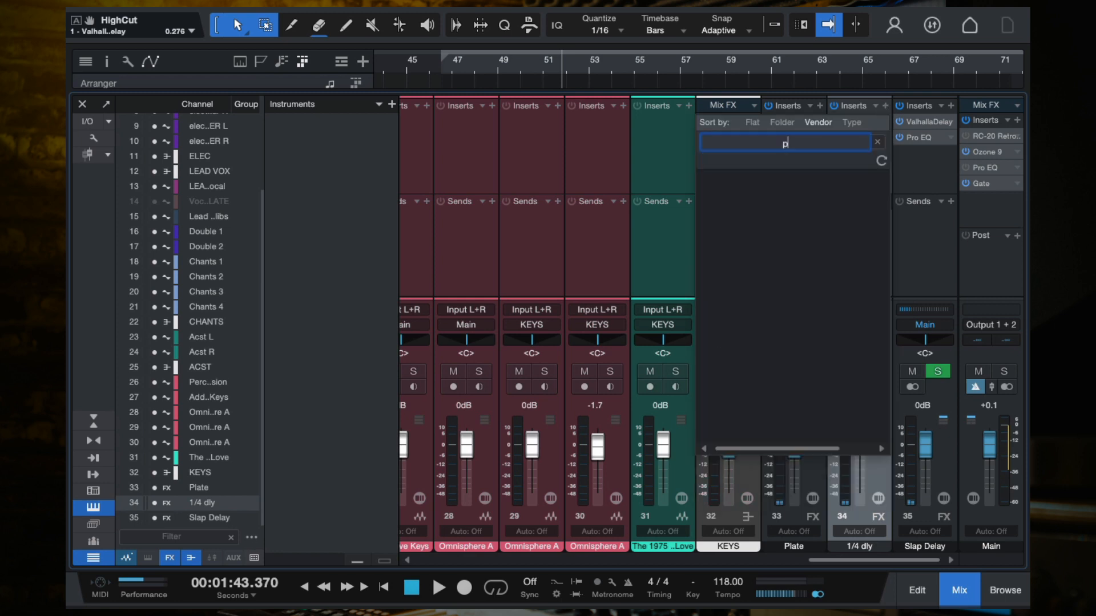
type("ro")
left_click(759, 198)
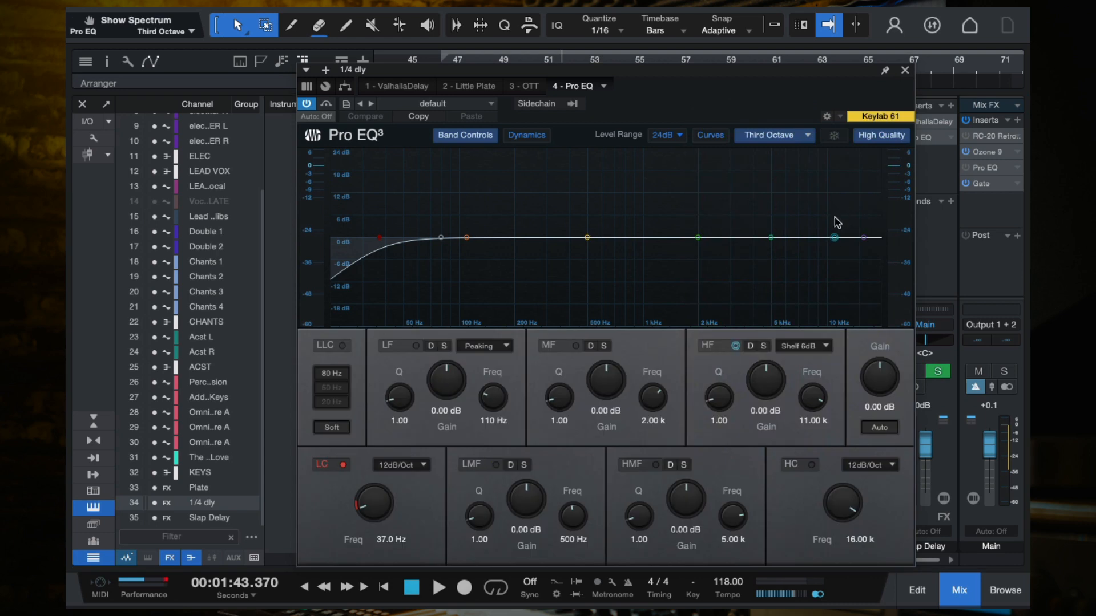
- Try a high cut at about 3.49 kHz in the 1/4 dly Pro EQ, switch the band off and close the EQ
left_click_drag(863, 237, 741, 239)
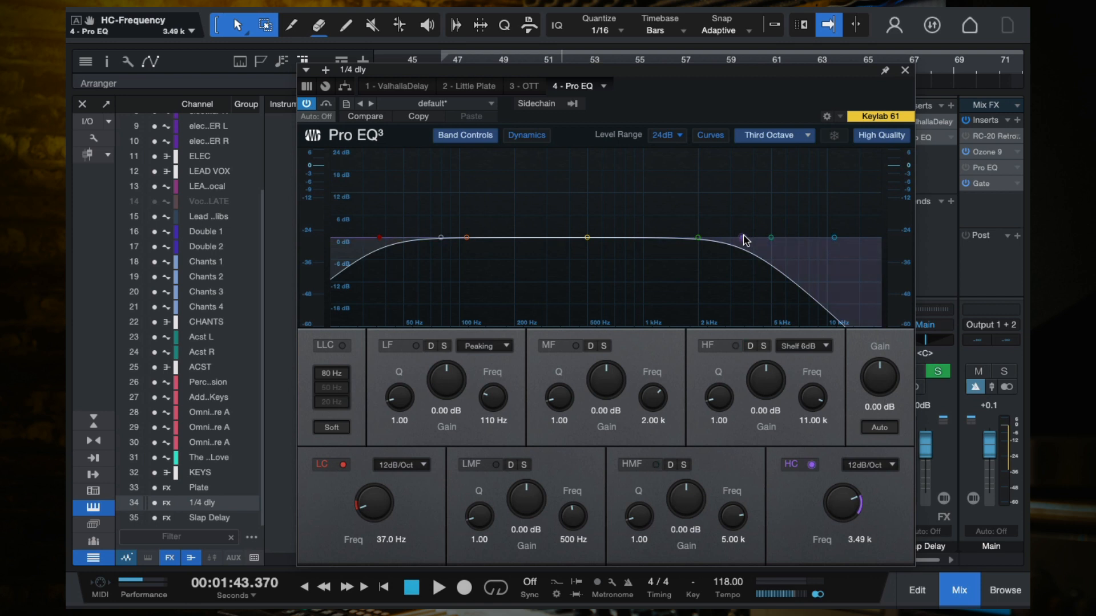
double_click(743, 239)
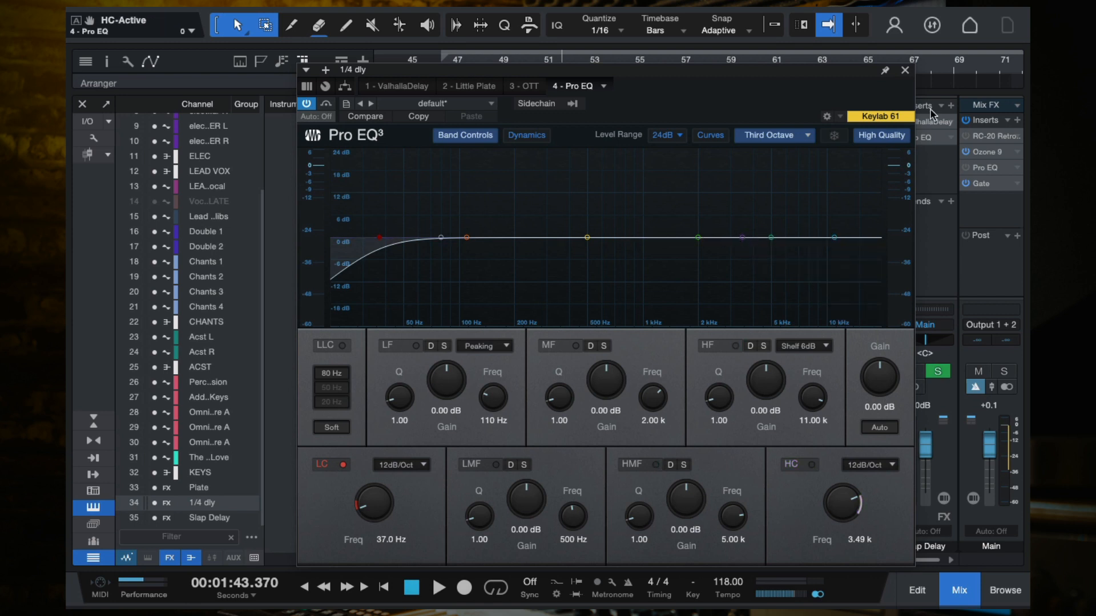
left_click(904, 70)
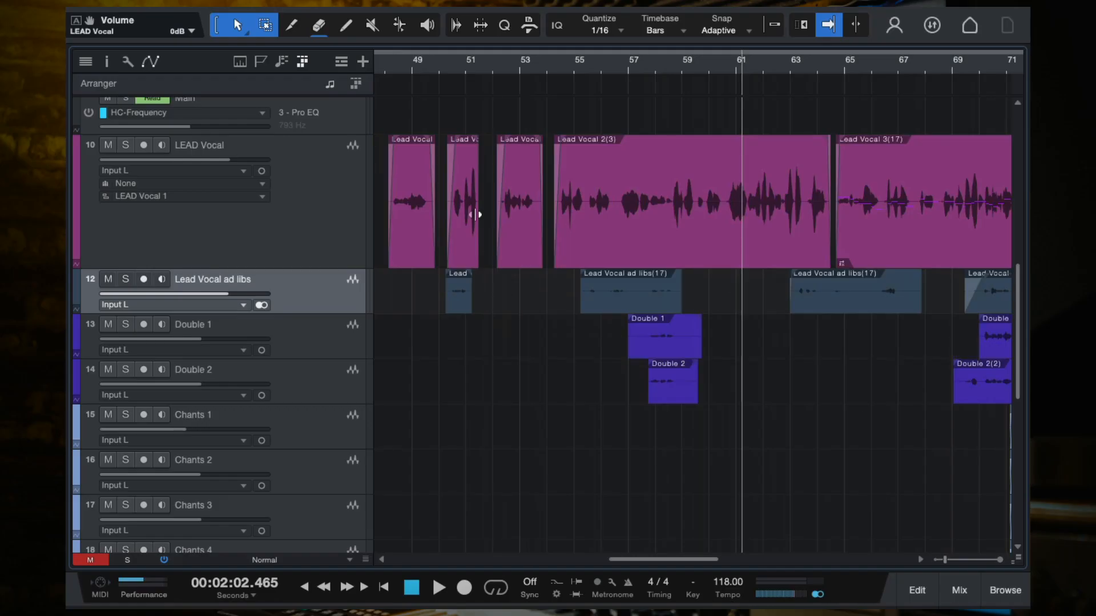
- Audition the first Lead Vocal ad libs clip from about bar 50 in solo, unsolo the track and stop playback
left_click(447, 72)
scroll(446, 314, "up", 3)
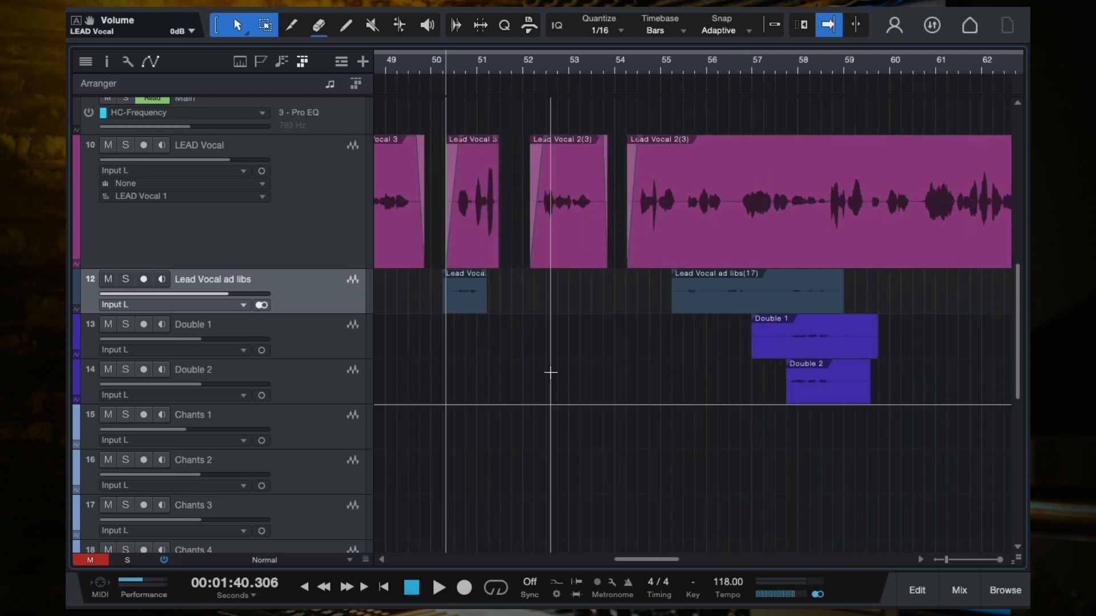
scroll(549, 372, "down", 3)
scroll(549, 372, "up", 2)
scroll(549, 372, "down", 2)
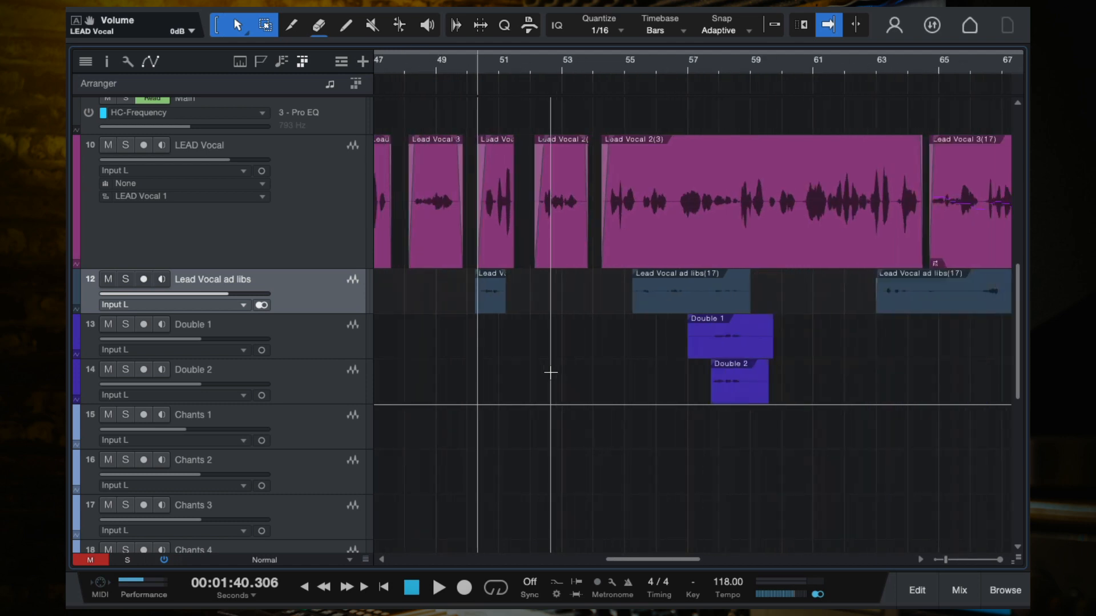
left_click(126, 279)
key("space")
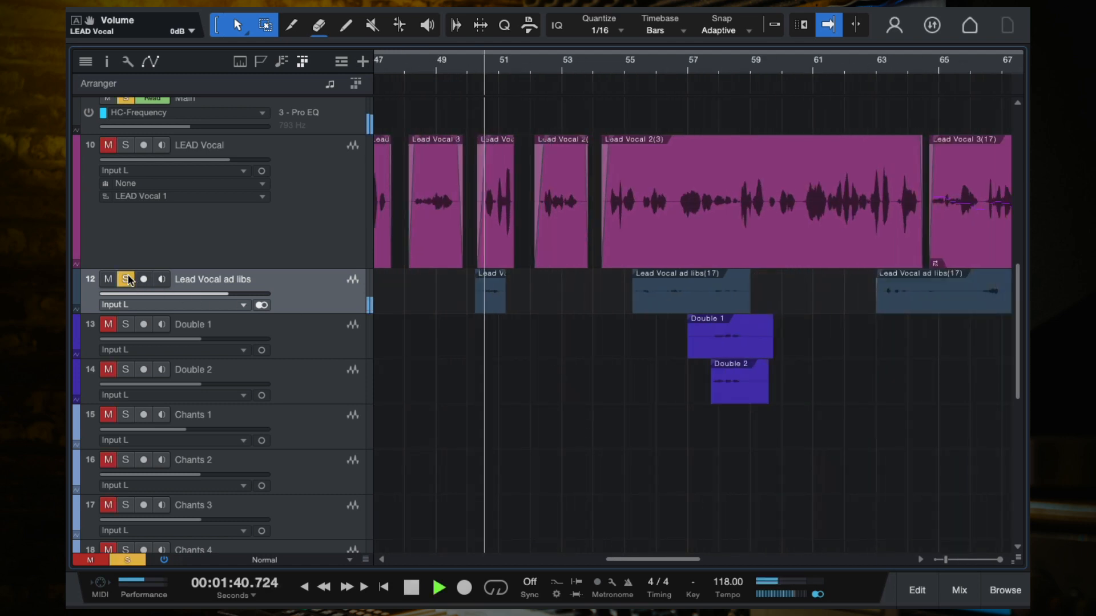
left_click(126, 279)
key("space")
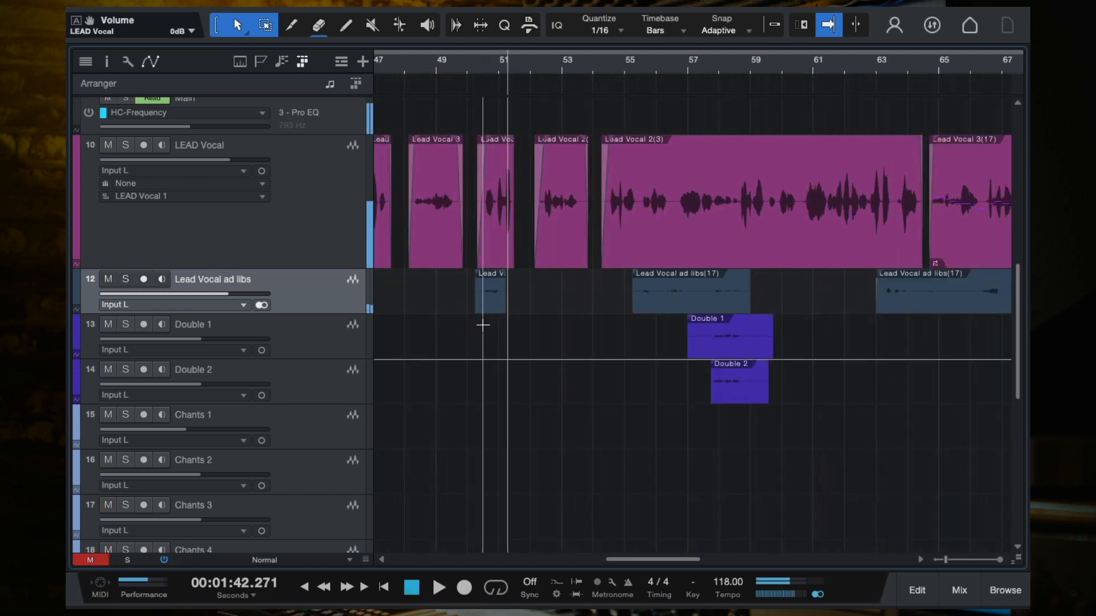
- Replay the first ad lib around bars 50 to 51 with all tracks unsoloed
left_click(473, 67)
key("space")
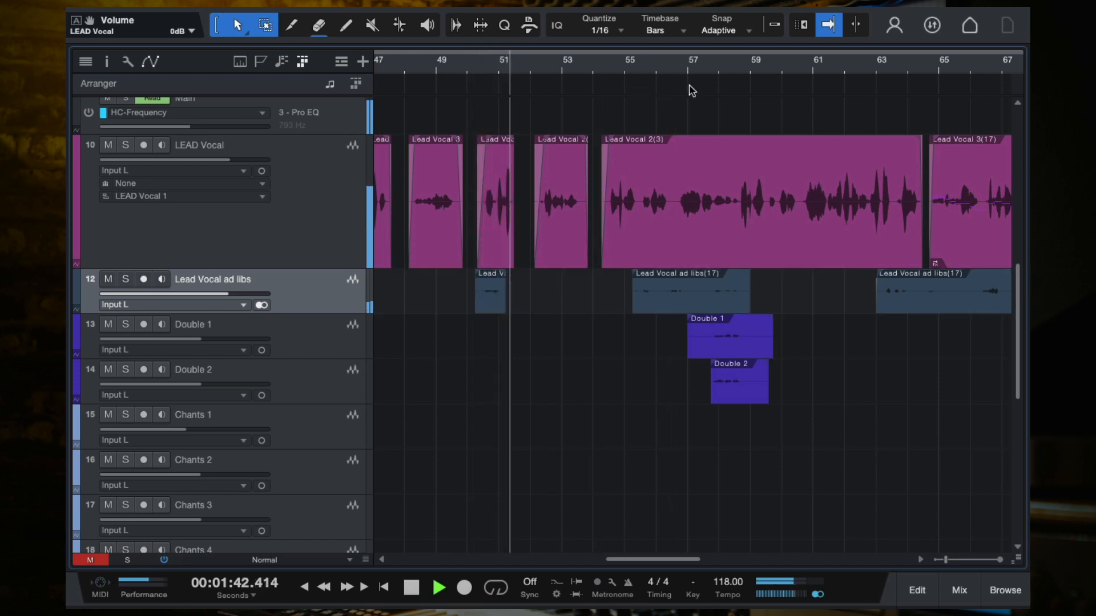
key("space")
- Audition the ad lib around bars 69 to 71 in the full mix and with the Lead Vocal ad libs track soloed
scroll(706, 142, "right", 4)
key("w")
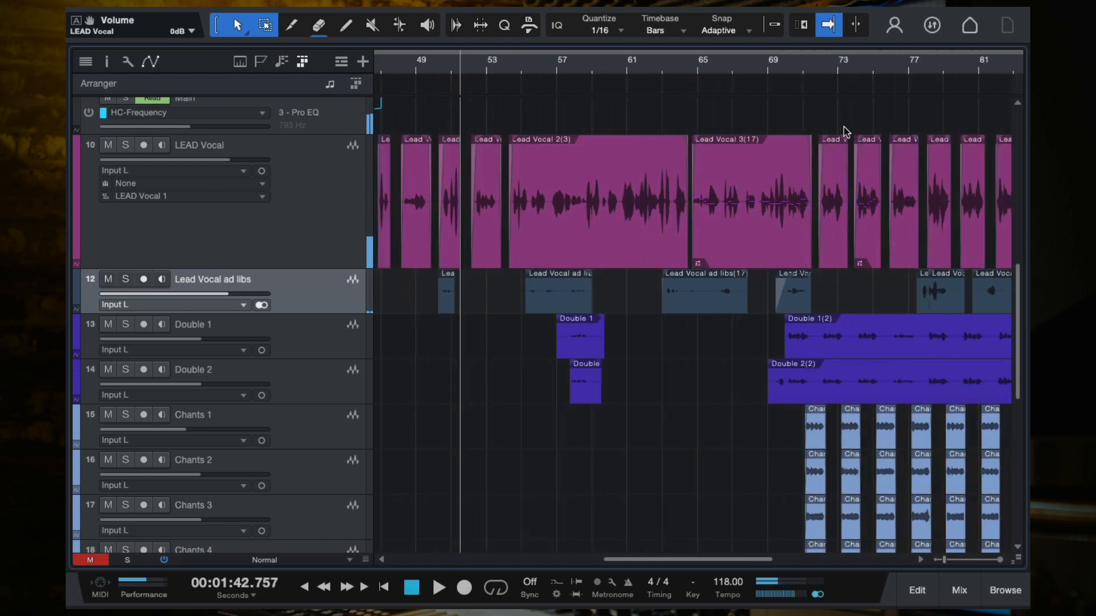
left_click(786, 67)
key("space")
key("e")
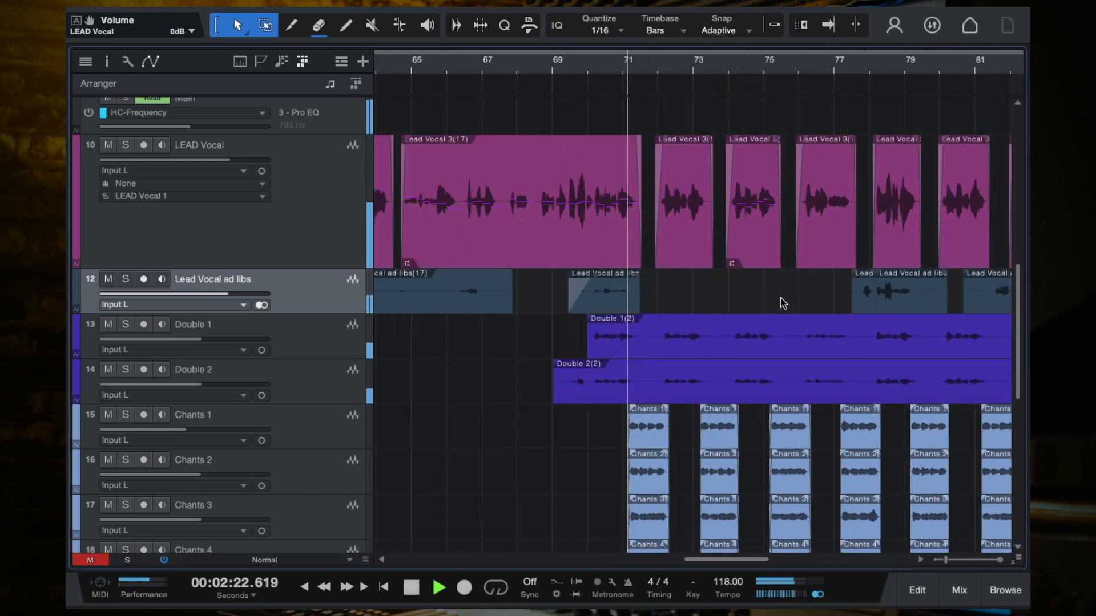
key("f")
left_click(570, 66)
left_click(126, 280)
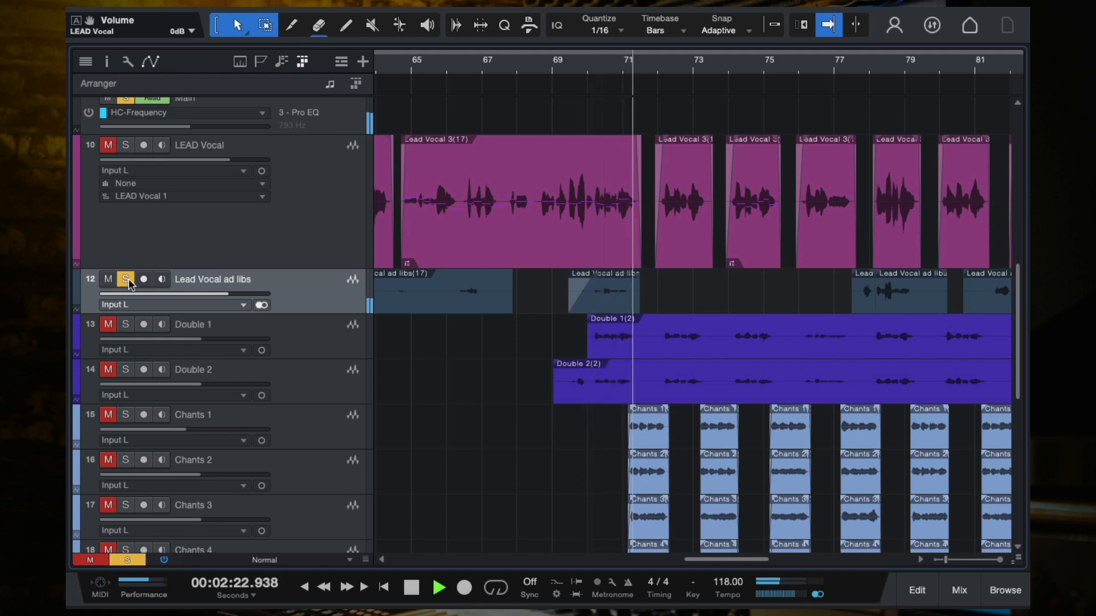
key("space")
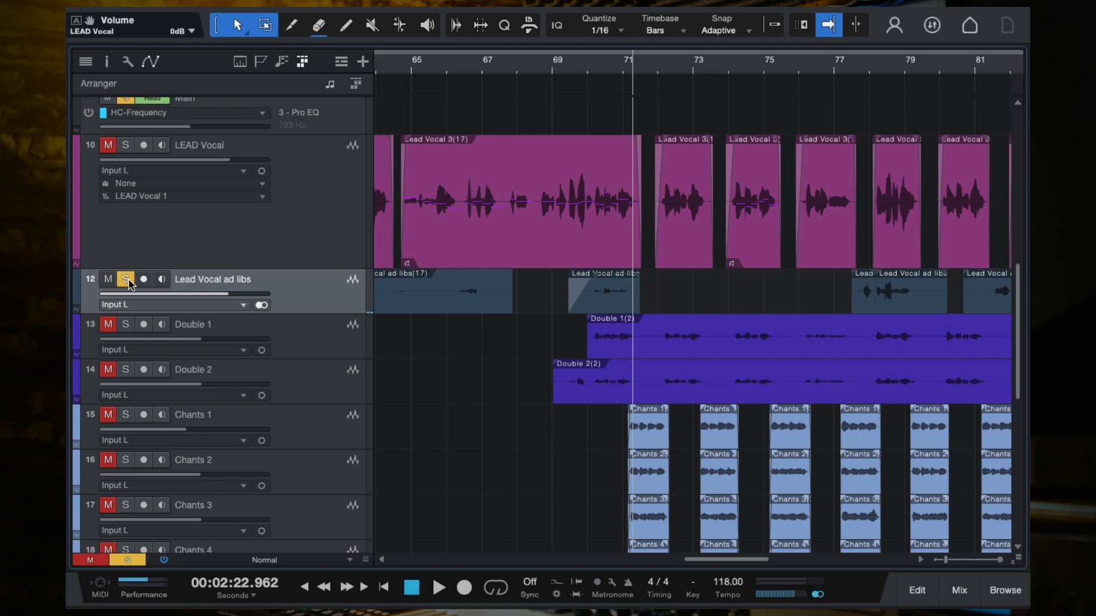
left_click(126, 279)
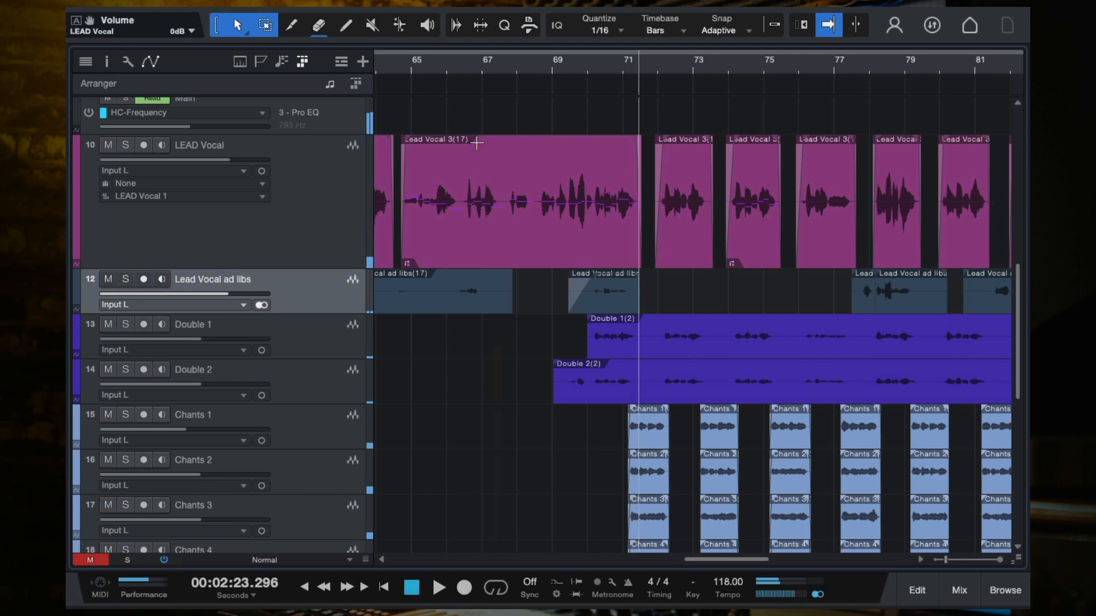
- Play the full mix around bars 77 to 78 to hear the ad lib within the chants and doubles
scroll(477, 143, "left", 2)
scroll(477, 145, "down", 5)
scroll(563, 209, "down", 1)
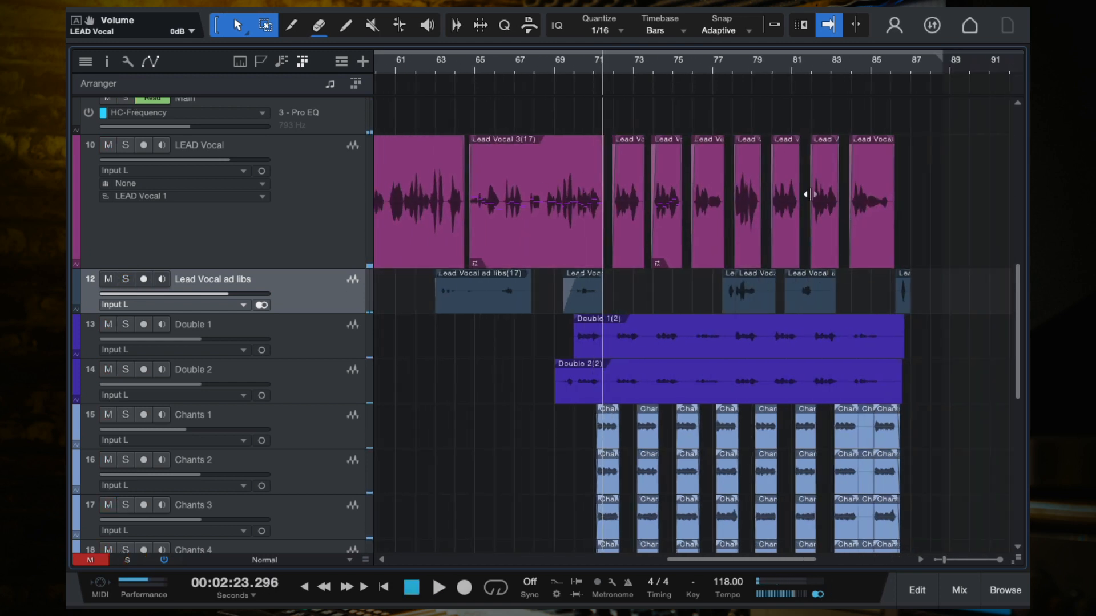
left_click(730, 67)
key("space")
scroll(738, 170, "up", 5)
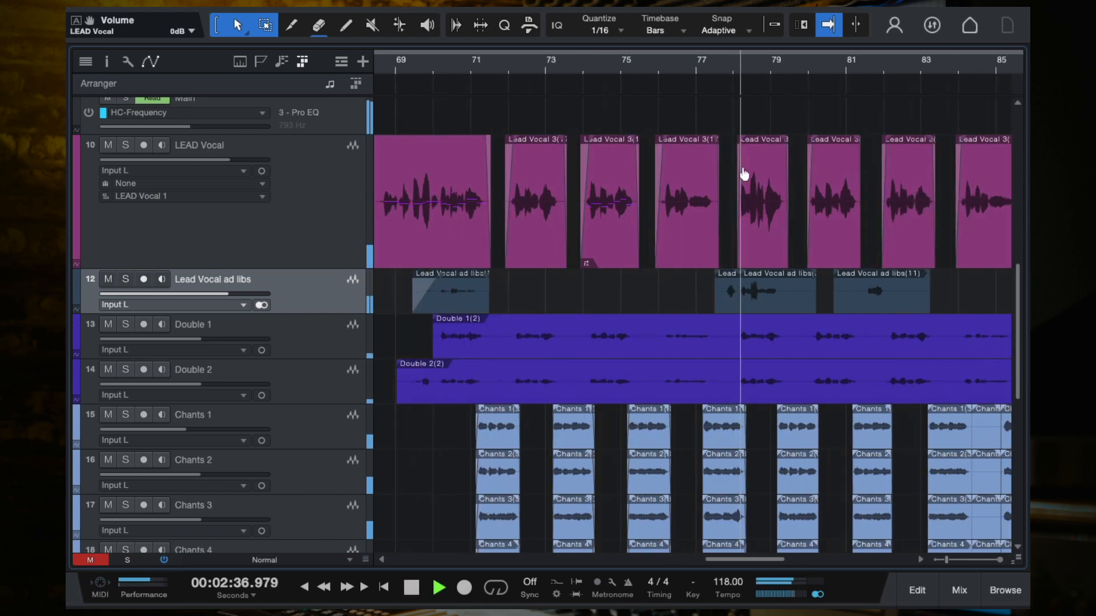
left_click(705, 68)
scroll(715, 221, "up", 2)
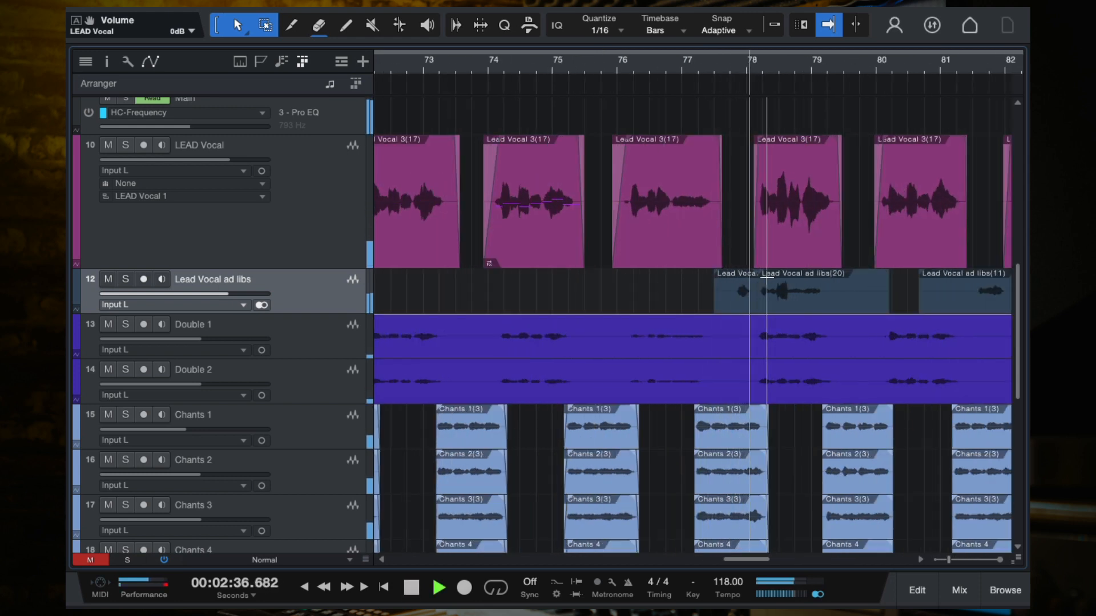
- Replay the ad lib from about bar 77 with the Lead Vocal ad libs track soloed, stop and unsolo it
key("space")
left_click(126, 280)
key("space")
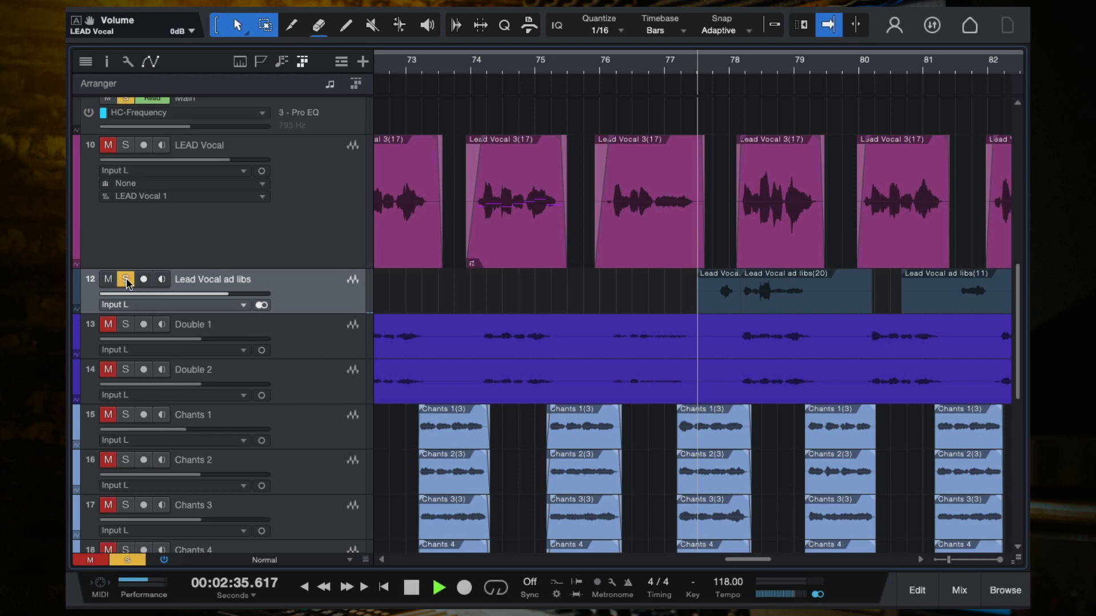
key("space")
left_click(126, 280)
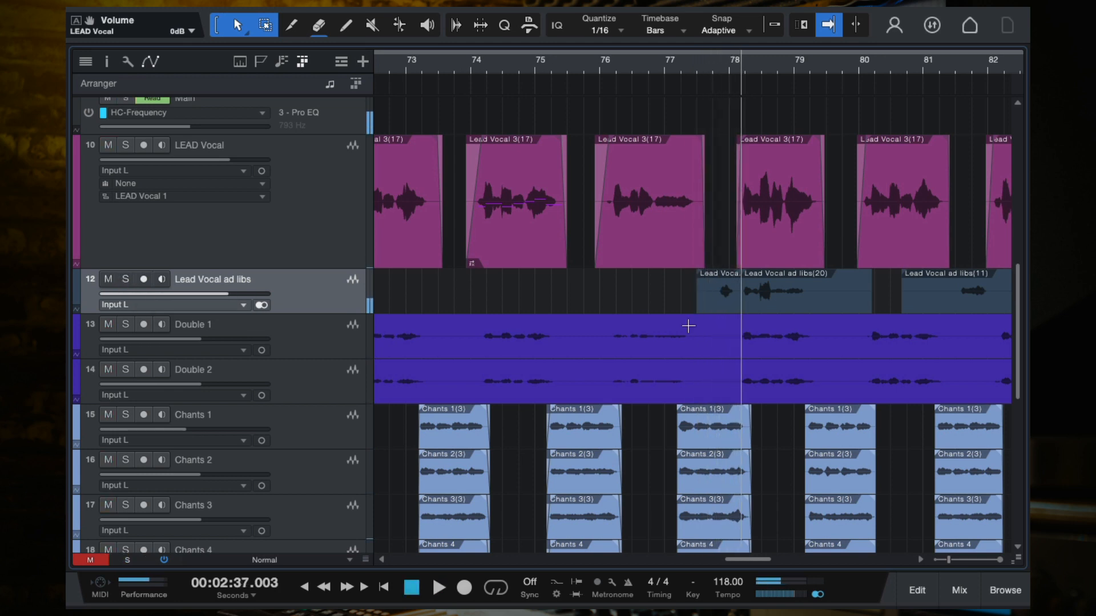
- Examine how the ad lib clips are laid out across bars 47 to 87 and place the playhead at about bar 47
scroll(730, 324, "down", 2)
scroll(771, 324, "down", 3)
scroll(734, 309, "down", 3)
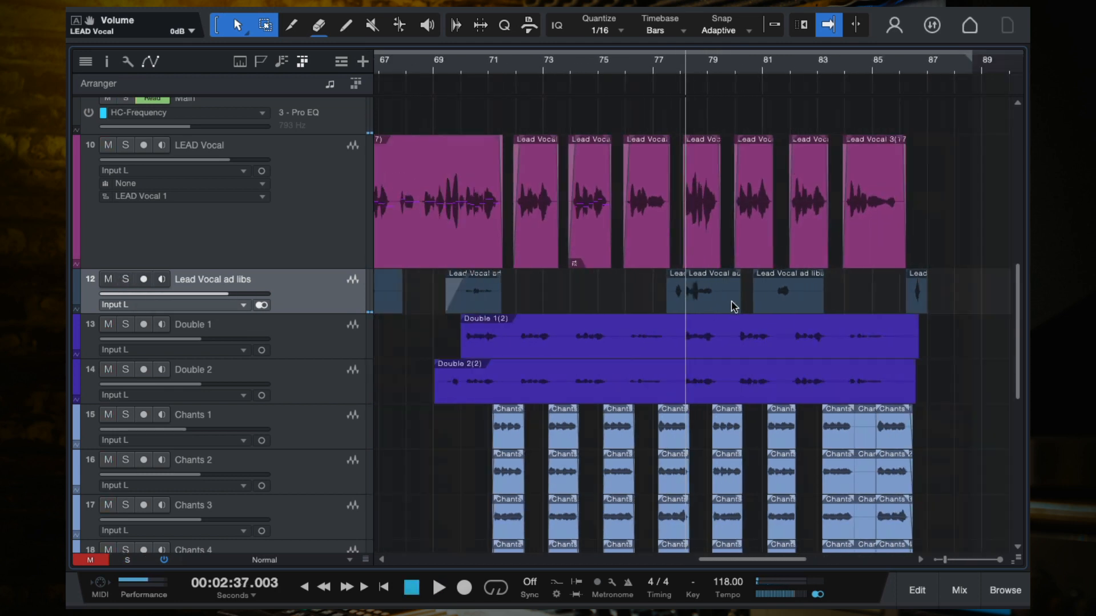
scroll(734, 306, "down", 3)
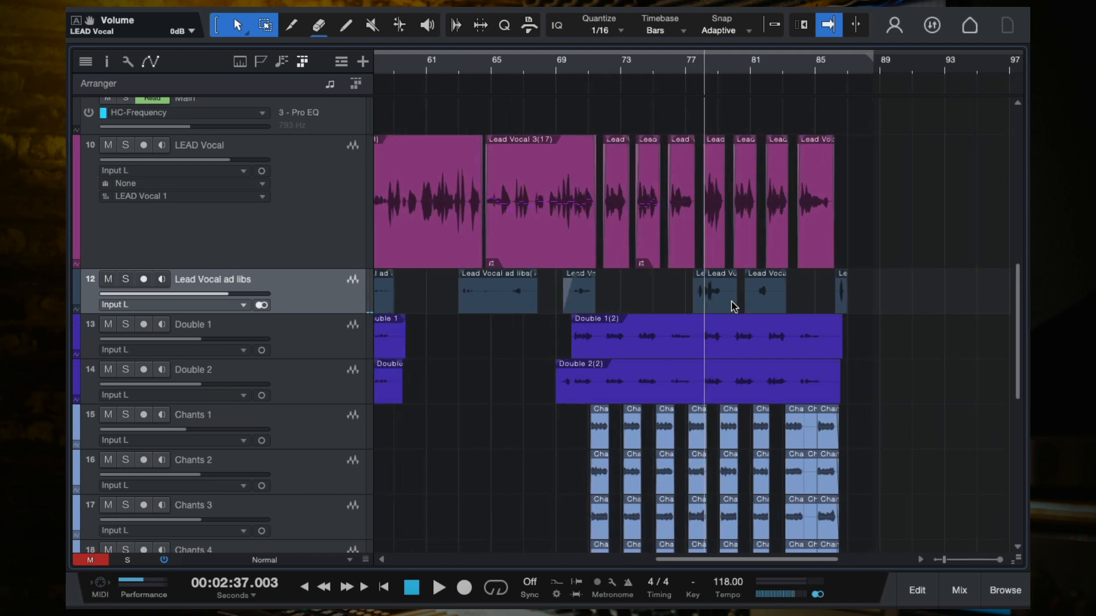
scroll(461, 300, "up", 4)
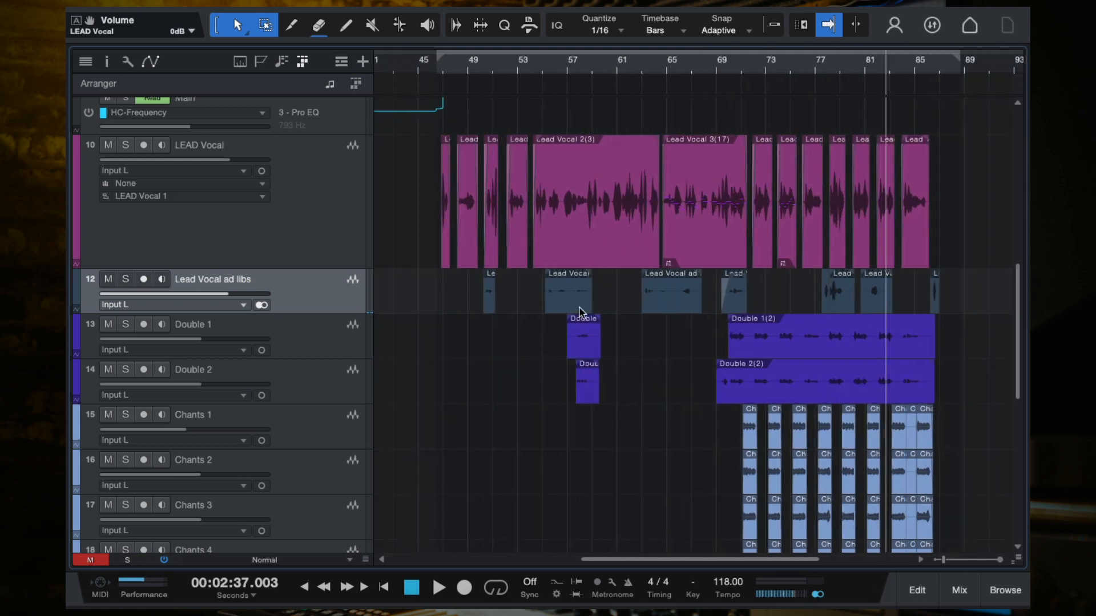
left_click(481, 67)
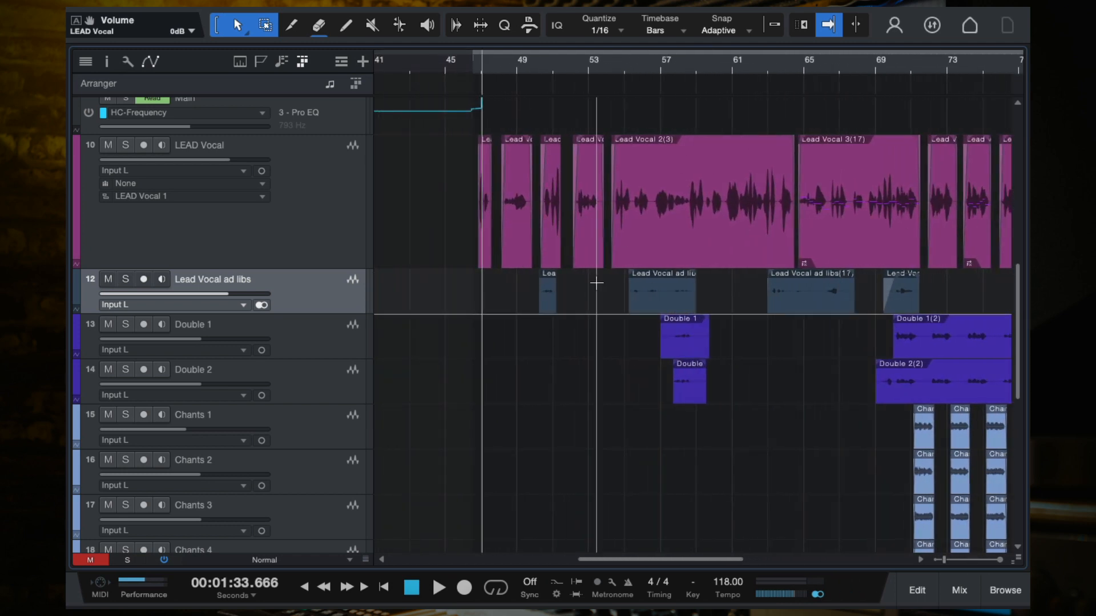
- Review the Compressor settings on the Lead Vocal ad libs channel in the mixer and close the plug-in
scroll(594, 276, "up", 2)
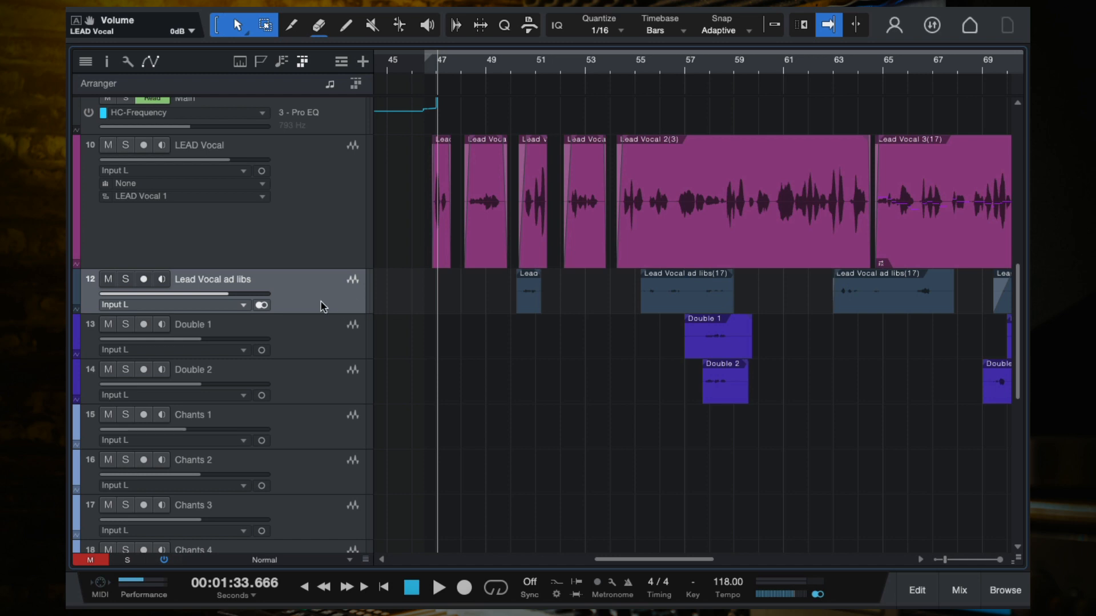
key("F3")
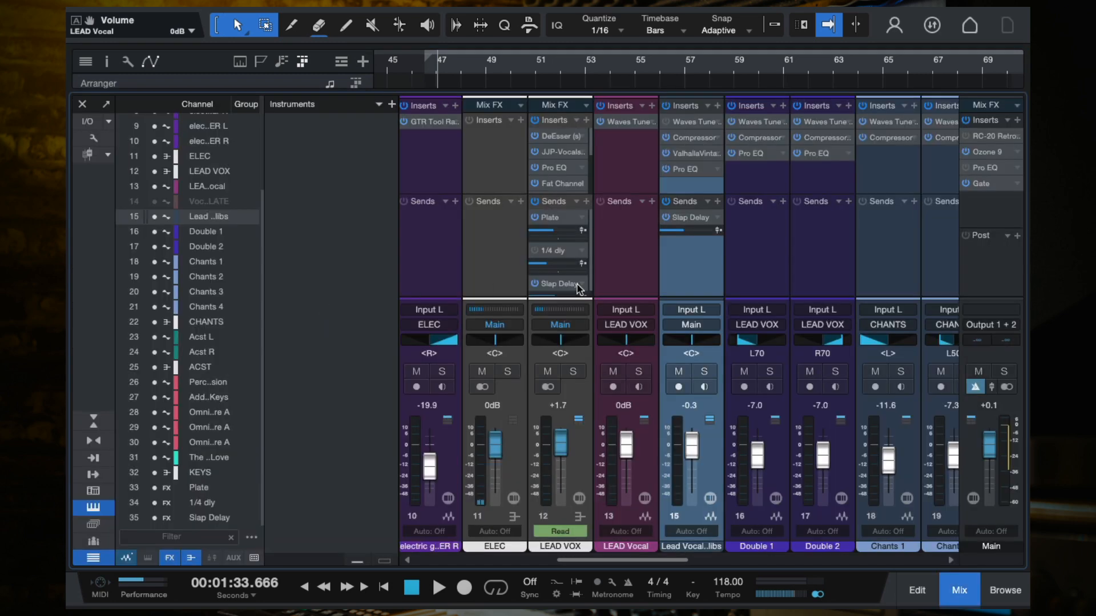
left_click(693, 137)
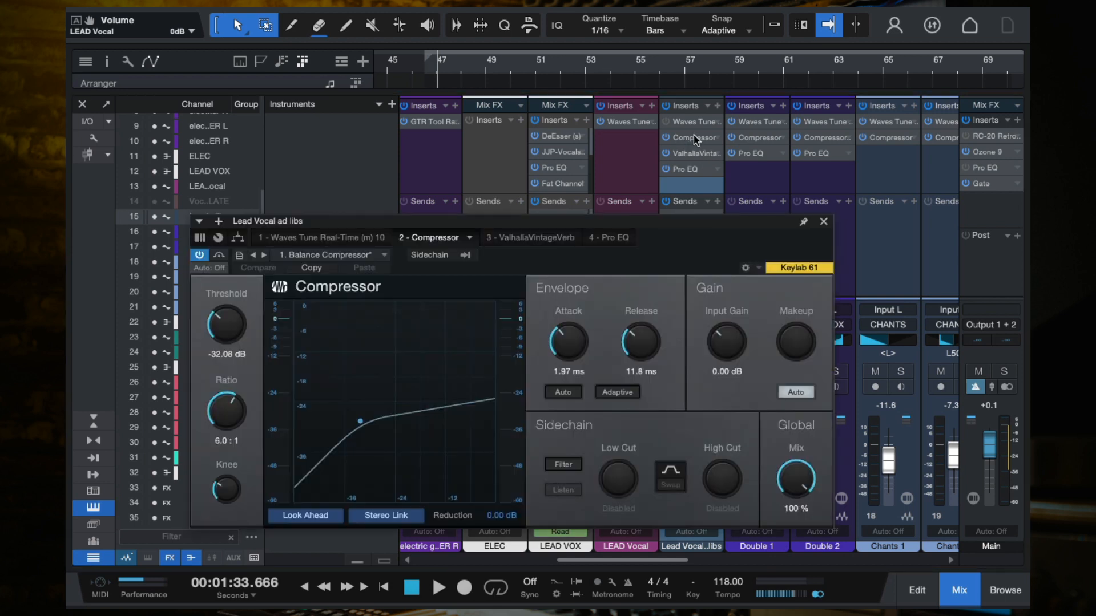
left_click_drag(685, 232, 780, 164)
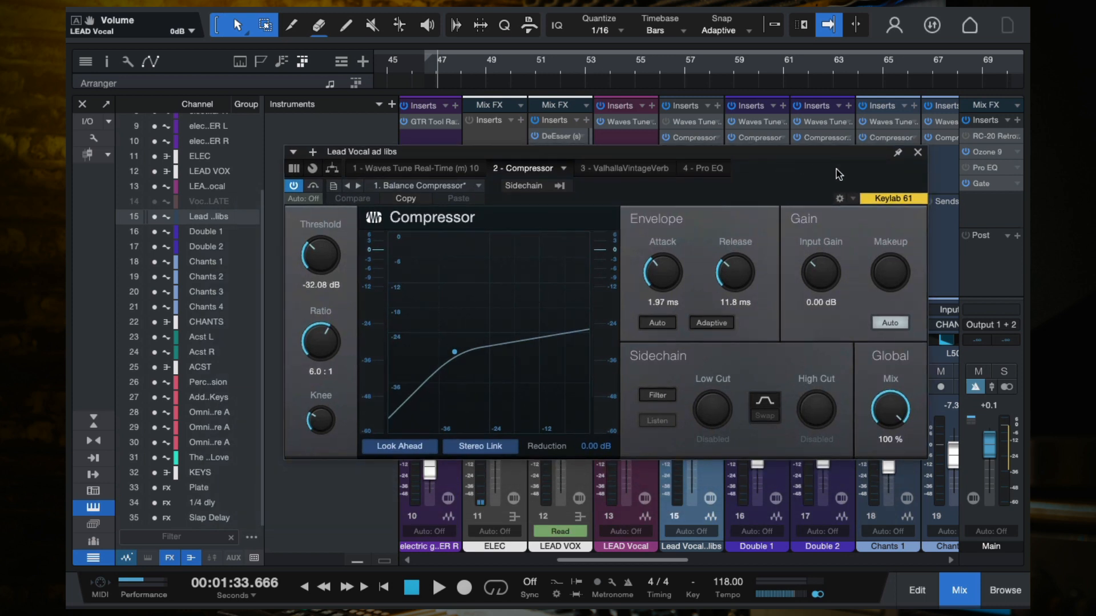
left_click(916, 153)
- Review the ValhallaVintageVerb and Pro EQ inserts on the Lead Vocal ad libs channel, closing the plug-ins and the mixer
left_click(681, 154)
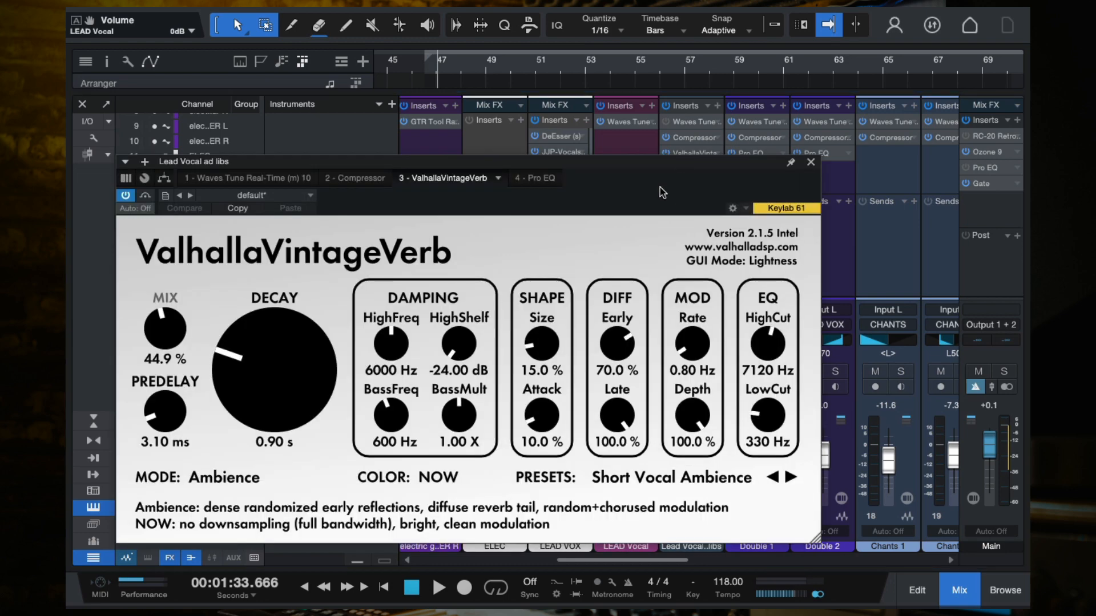
left_click_drag(660, 187, 823, 96)
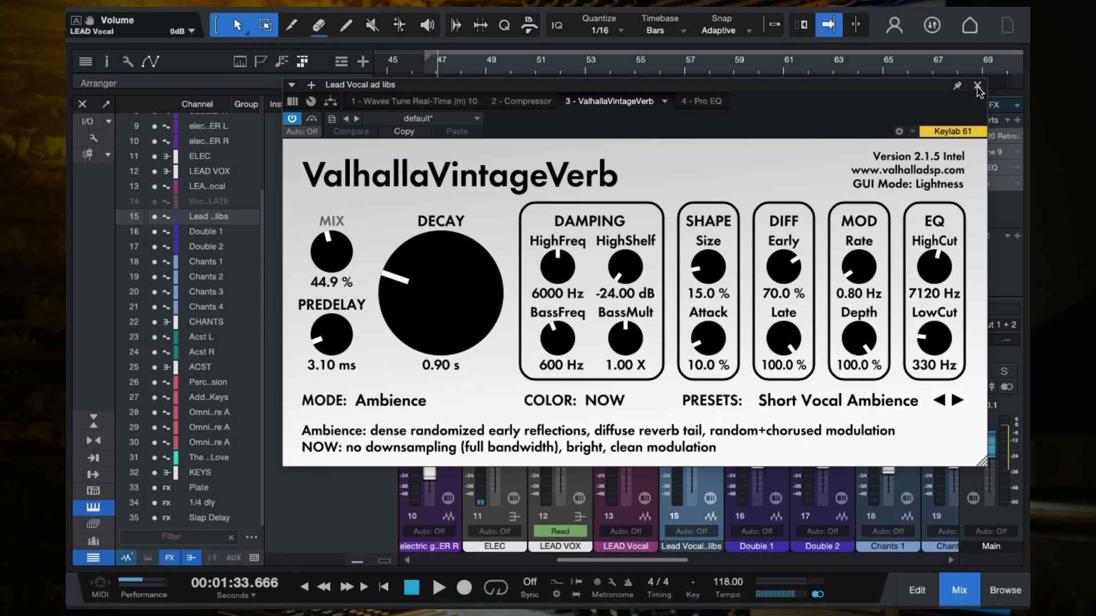
left_click(977, 86)
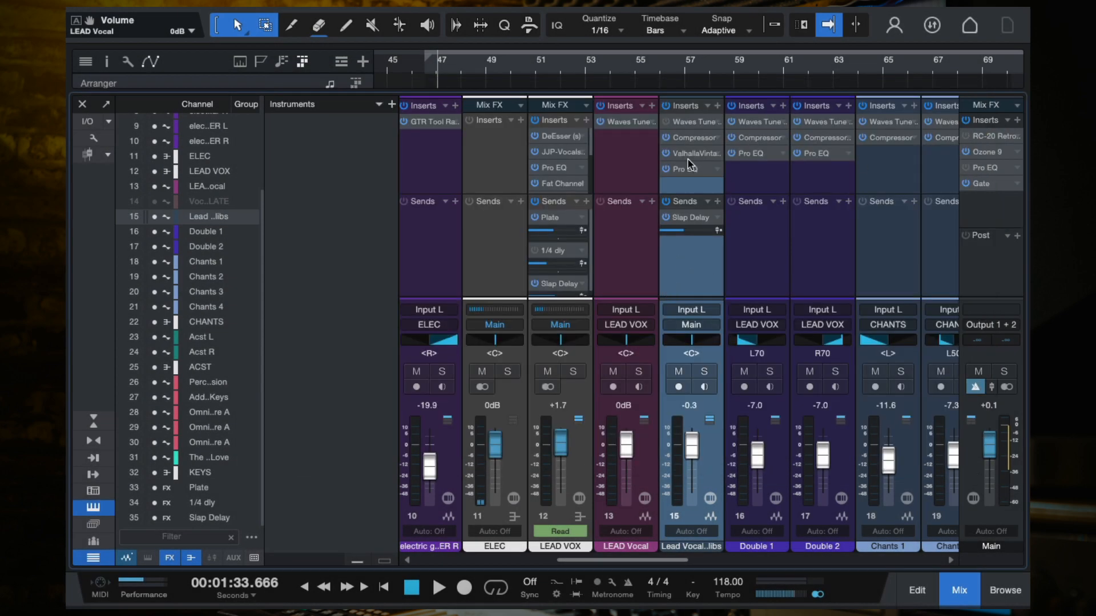
left_click(689, 169)
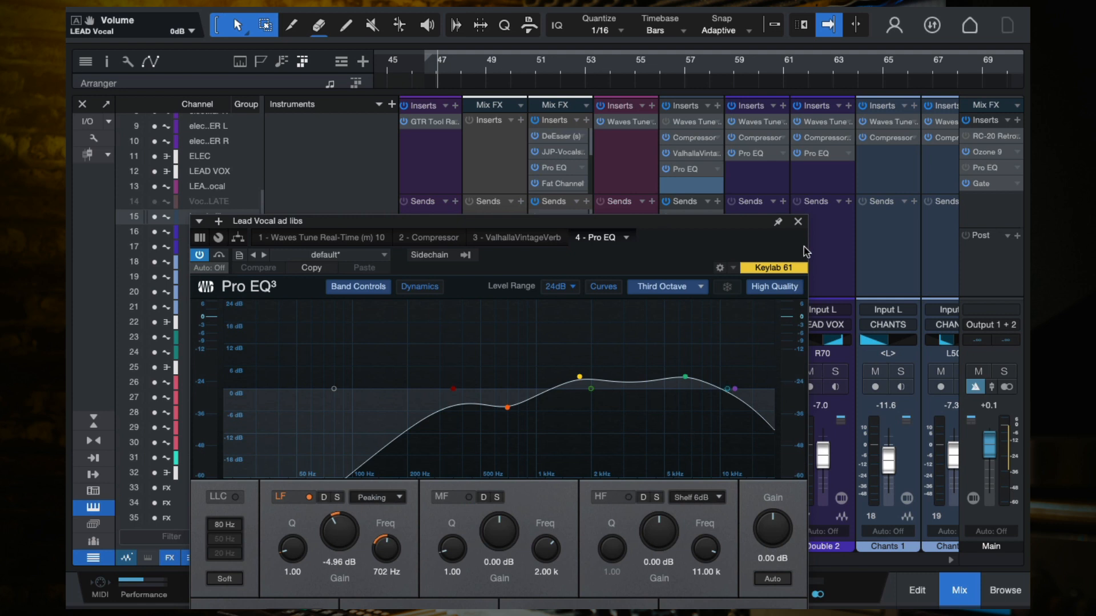
left_click(798, 222)
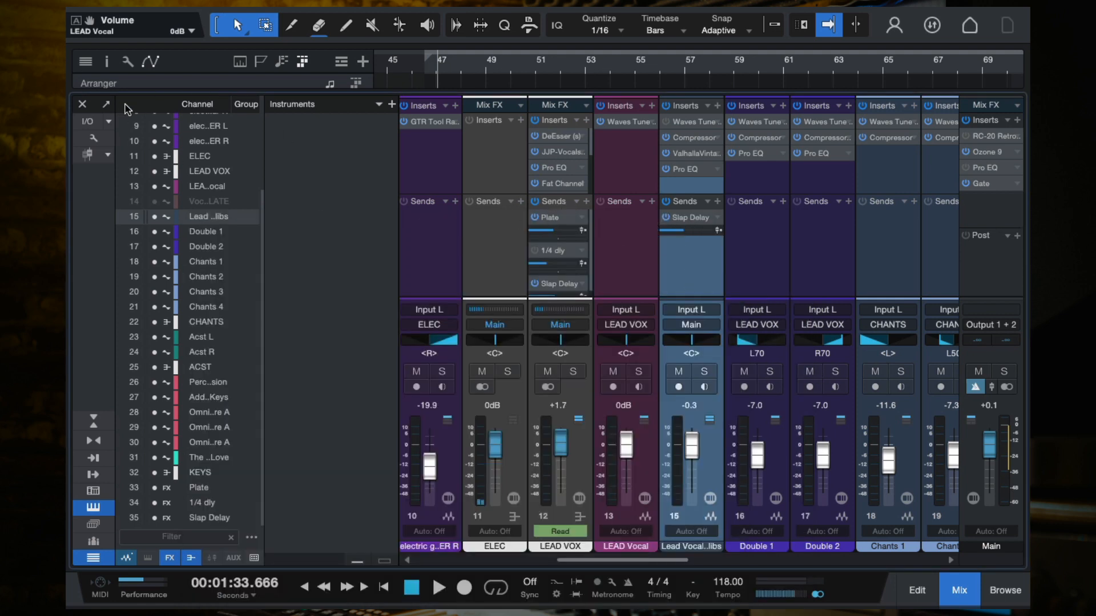
left_click(82, 105)
- Select the Double 1 and Double 2 tracks together and bring their first clips around bar 57 into view
scroll(638, 309, "right", 2)
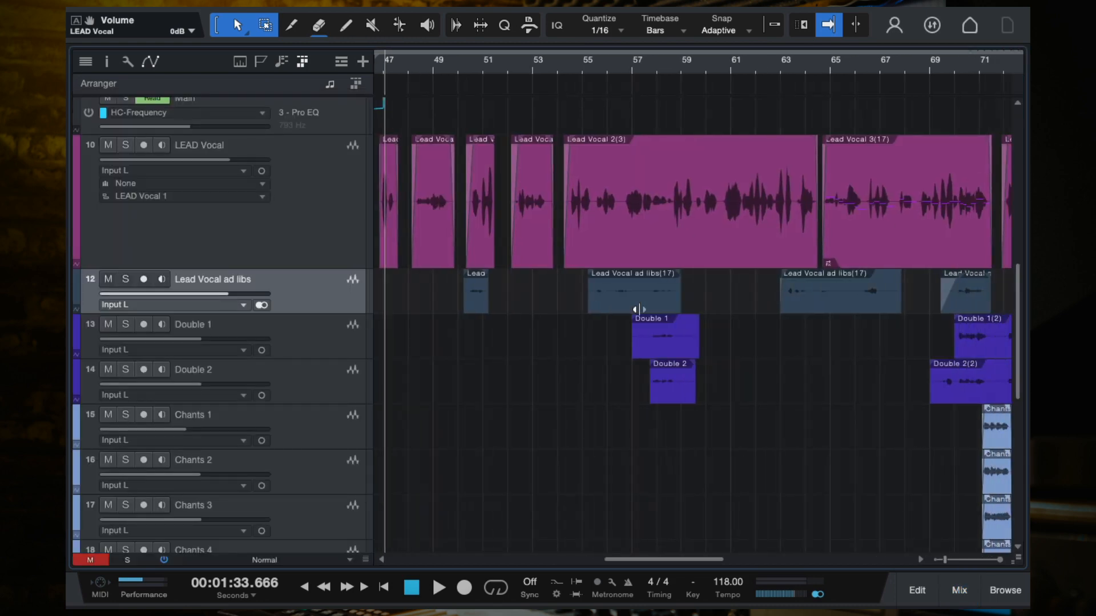
left_click(331, 340)
left_click(330, 370, "shift")
scroll(688, 375, "down", 3)
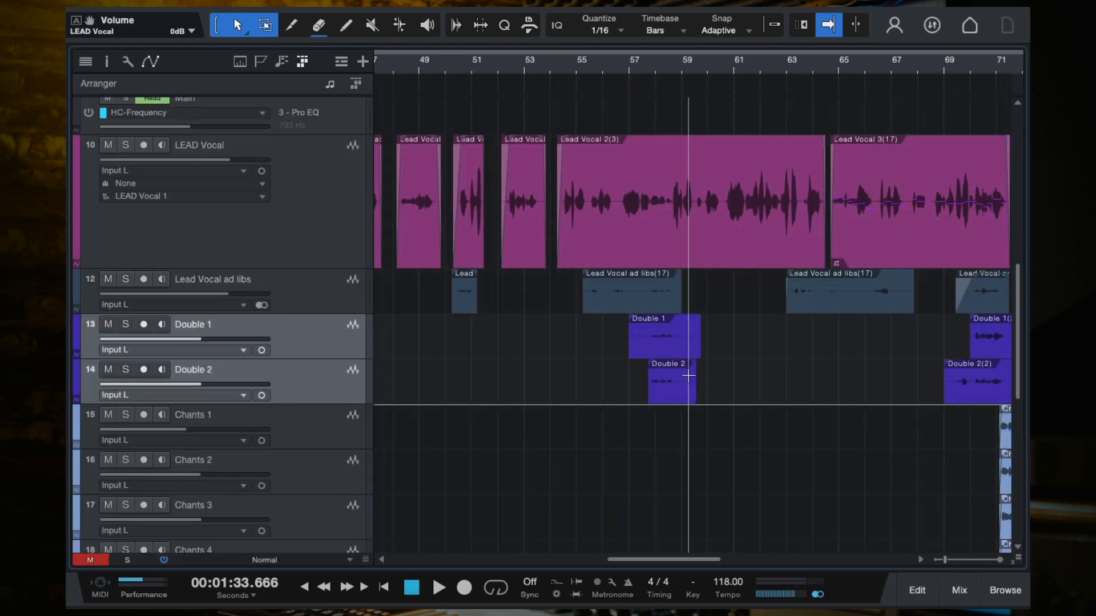
scroll(689, 375, "up", 3)
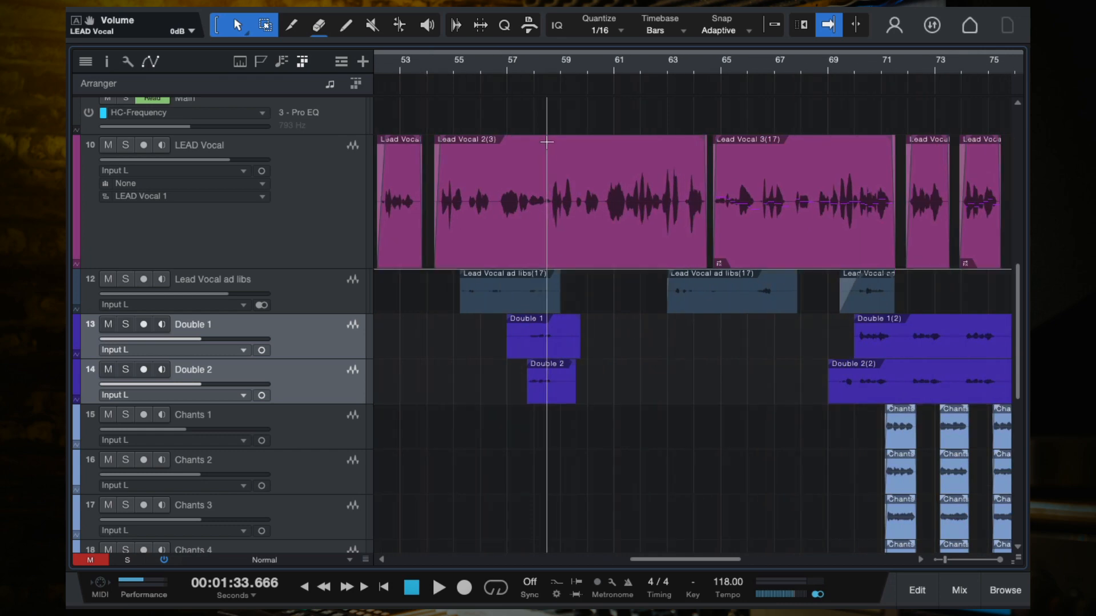
- Play the first doubles from about bar 57, soloing the two Double tracks, then stop and unsolo them
left_click(518, 59)
key("space")
scroll(551, 323, "up", 2)
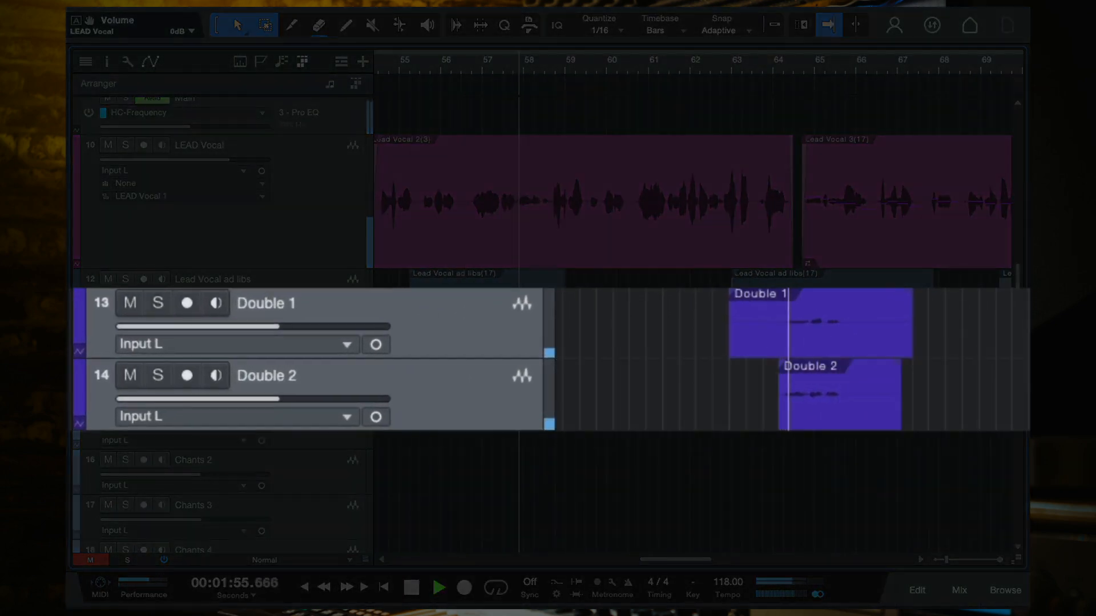
left_click(158, 303)
key("space")
left_click(157, 303)
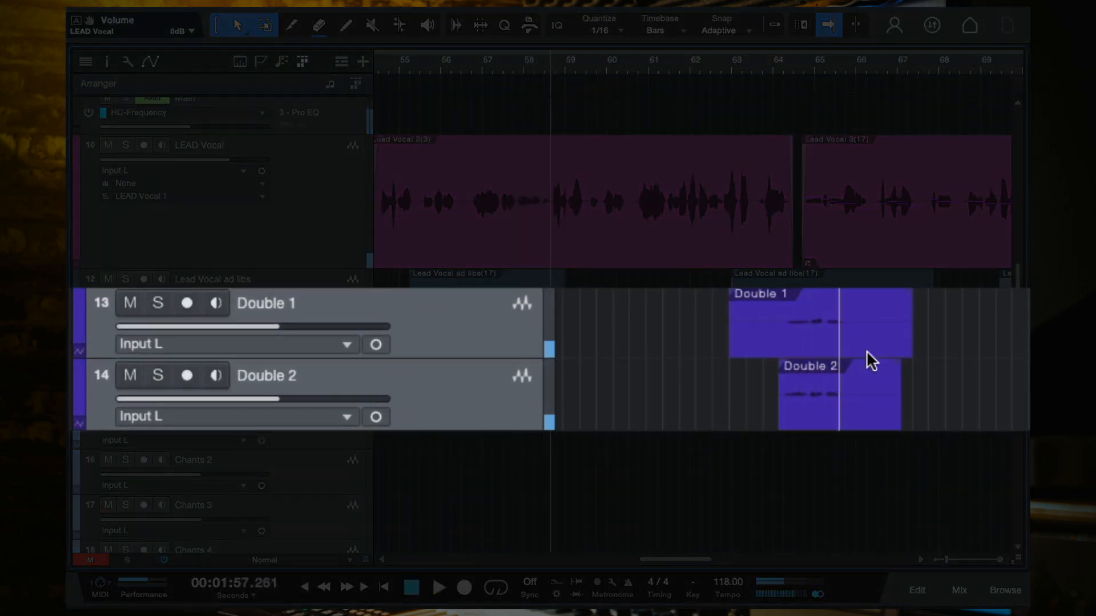
- Replay the first doubles in the full mix from about bar 57 to bar 59
scroll(868, 362, "down", 2)
scroll(1022, 367, "up", 2)
left_click(516, 60)
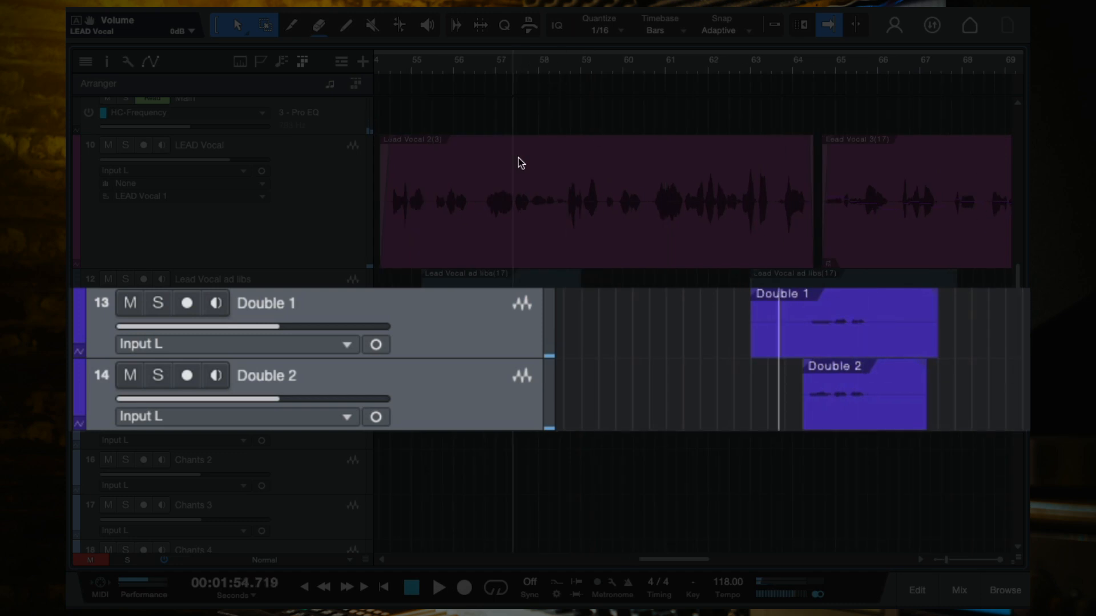
scroll(528, 218, "up", 3)
scroll(957, 376, "down", 3)
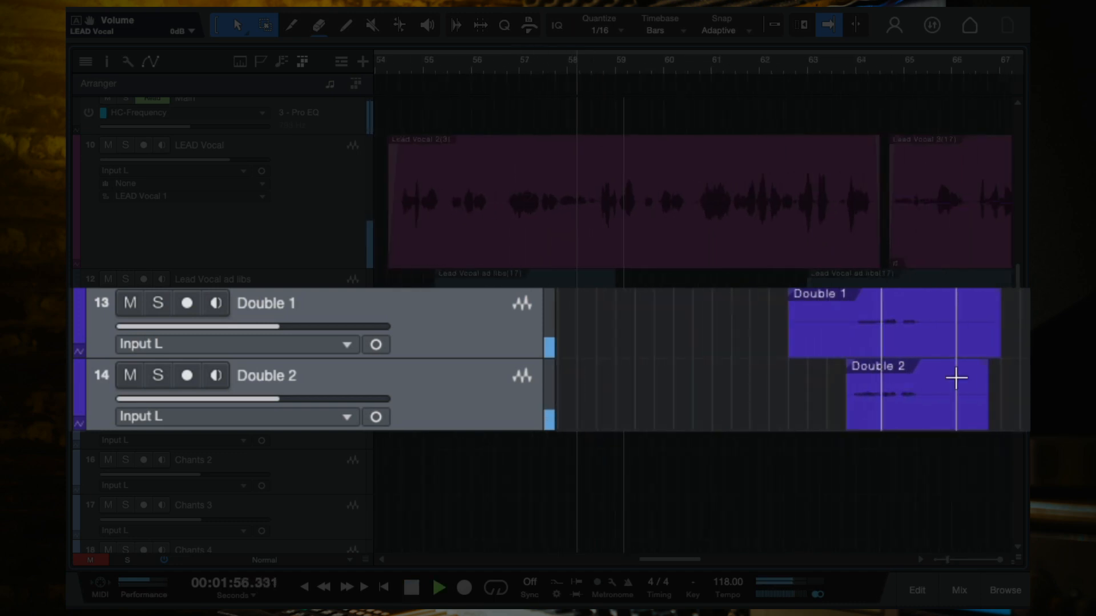
scroll(870, 379, "down", 1)
scroll(833, 388, "right", 3)
scroll(787, 391, "down", 2)
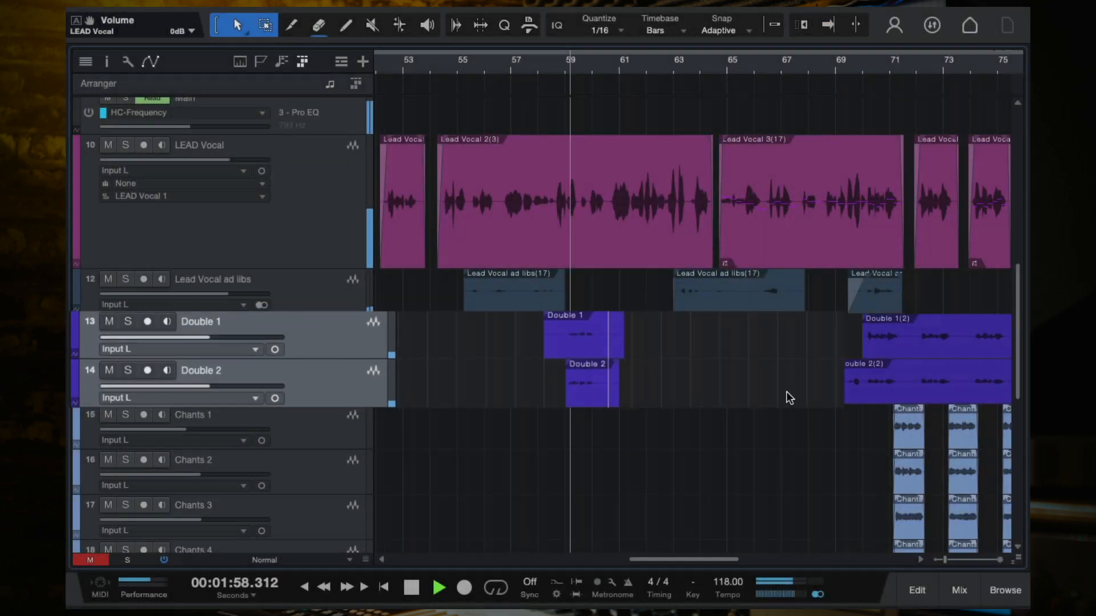
scroll(786, 392, "right", 2)
key("space")
- Play the second set of doubles from about bar 69, soloing the Double 1 and Double 2 tracks during playback, and stop
scroll(737, 395, "down", 2)
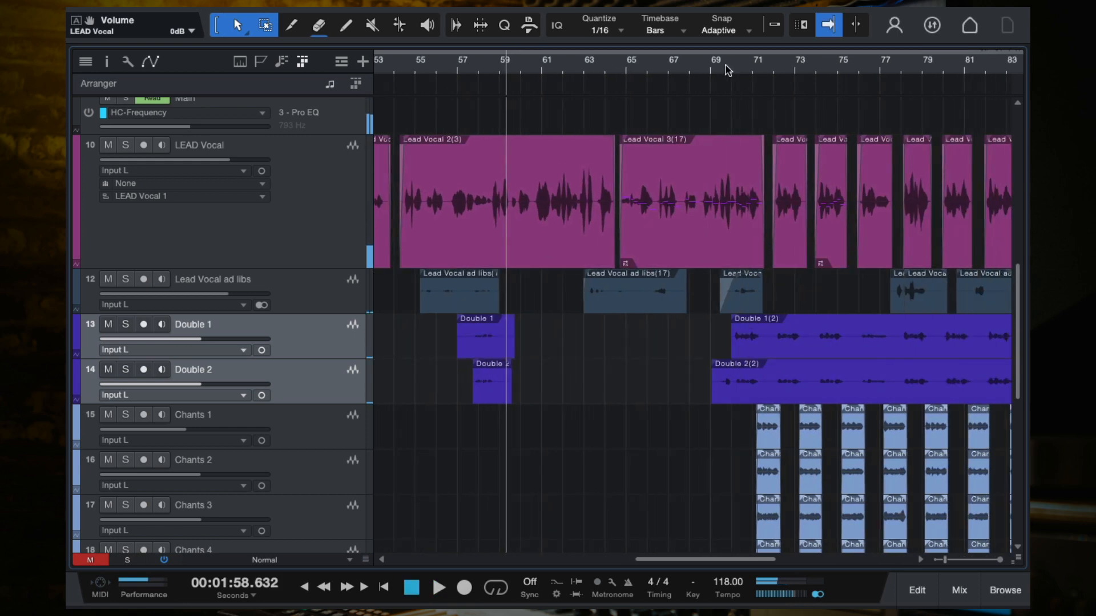
left_click(726, 64)
scroll(741, 222, "up", 3)
key("space")
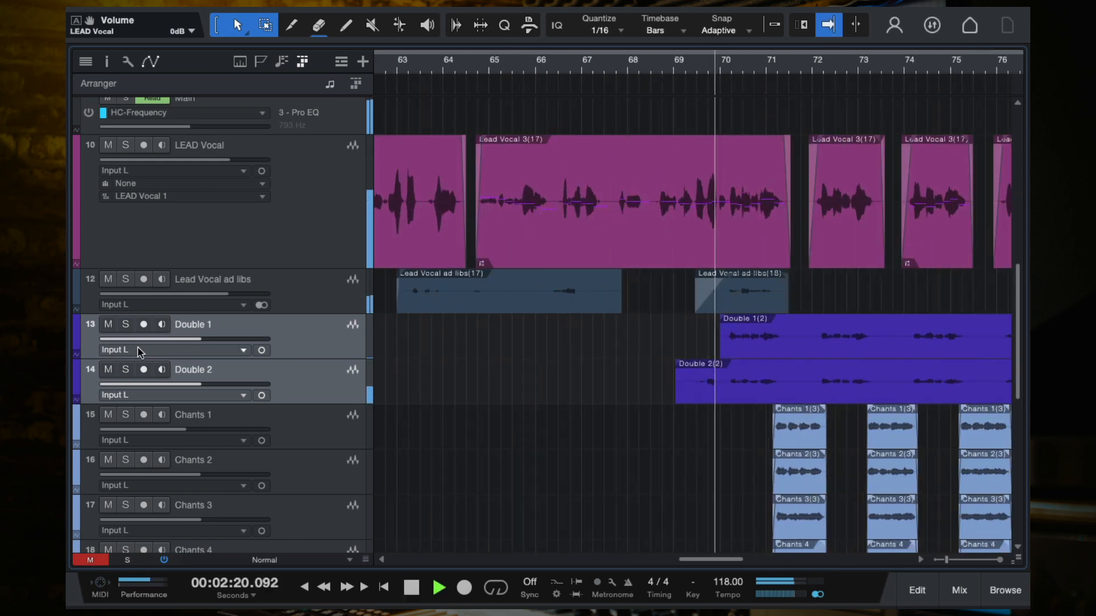
left_click(121, 371)
scroll(699, 371, "up", 3)
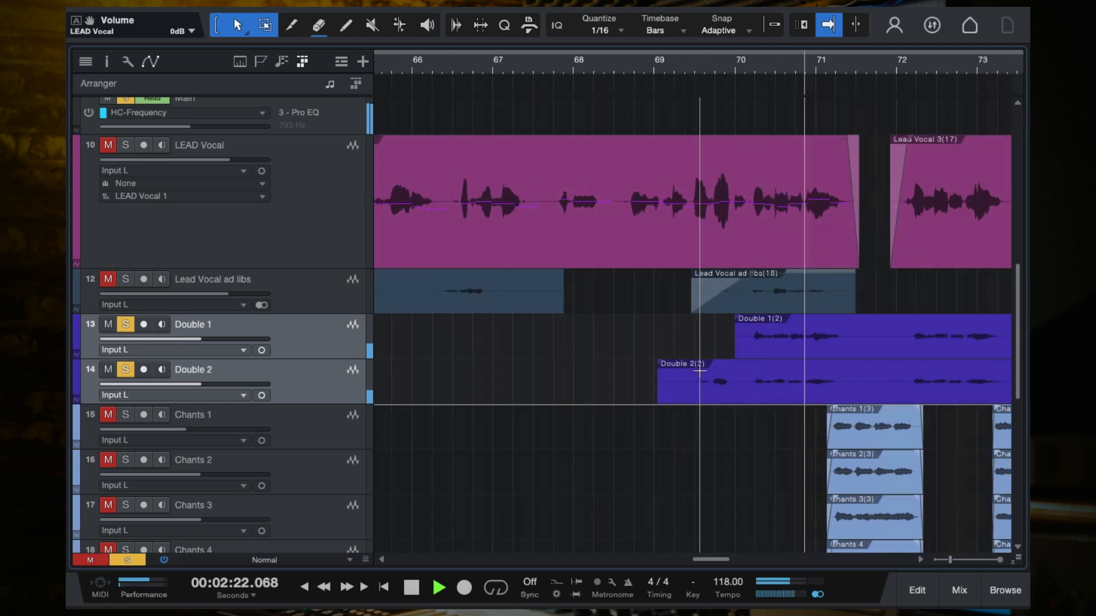
key("space")
- Replay the soloed doubles from about bar 69.5 and stop just after bar 70
left_click(695, 68)
key("space")
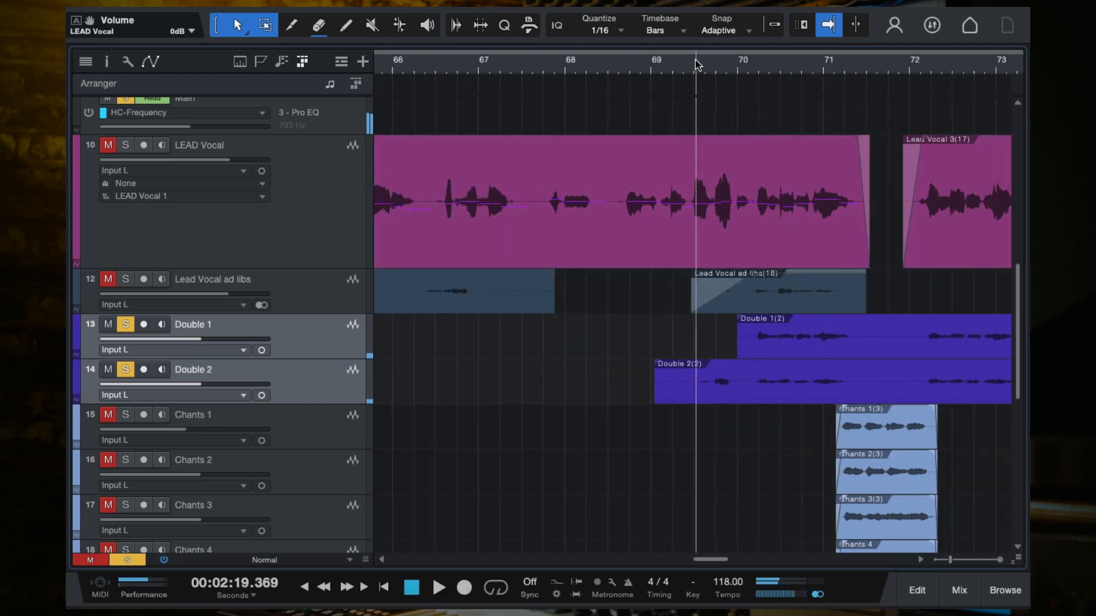
key("space")
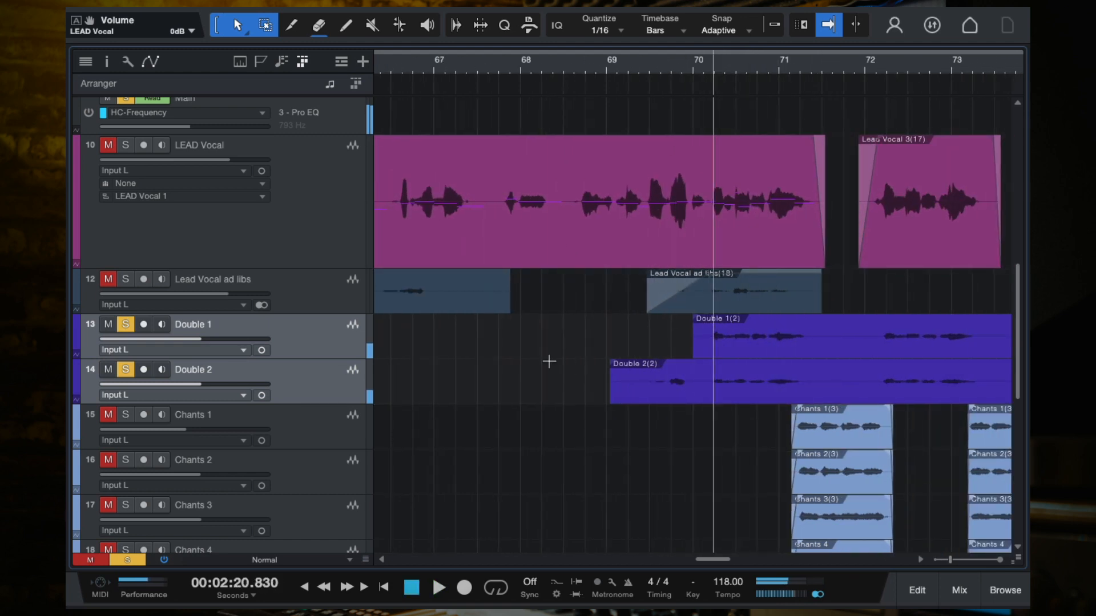
- Select the Double 2 clip that starts at bar 69 and clear all track solos
left_click(624, 389)
scroll(592, 359, "down", 2)
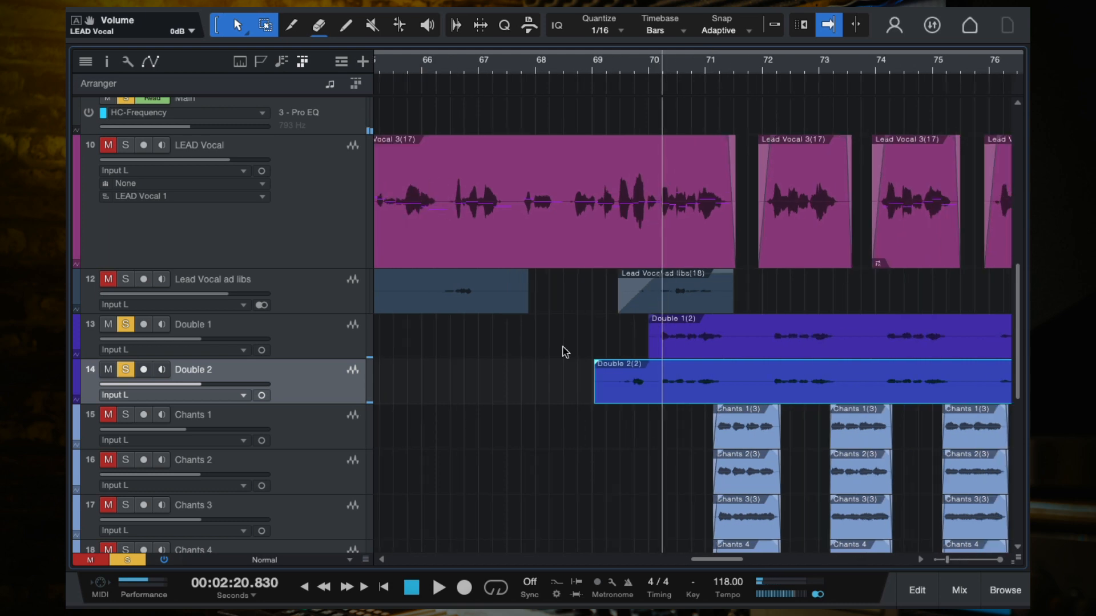
scroll(606, 353, "up", 2)
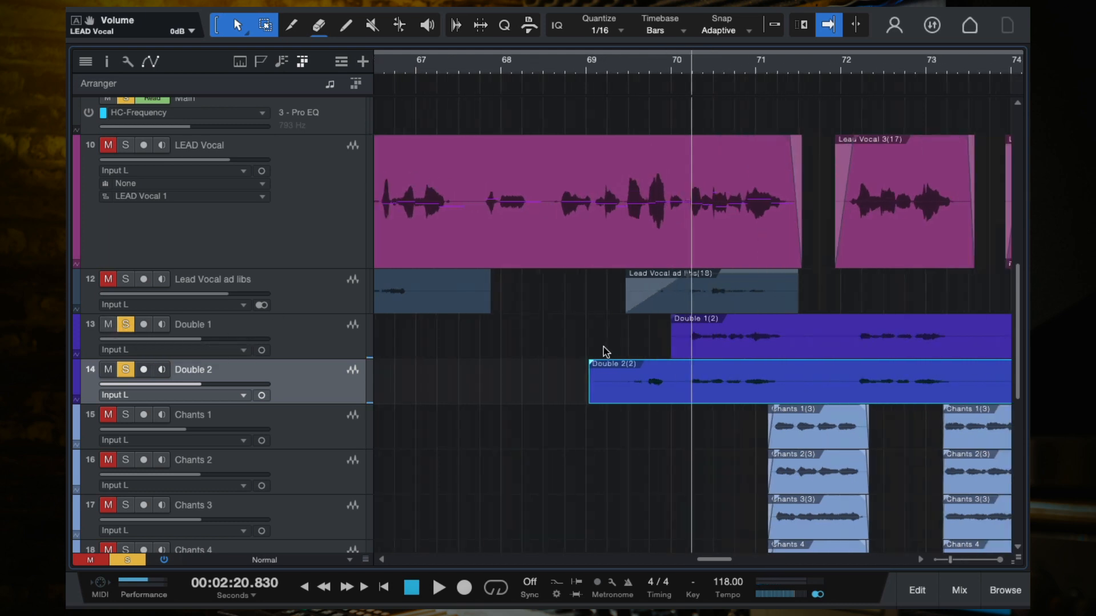
left_click(123, 560)
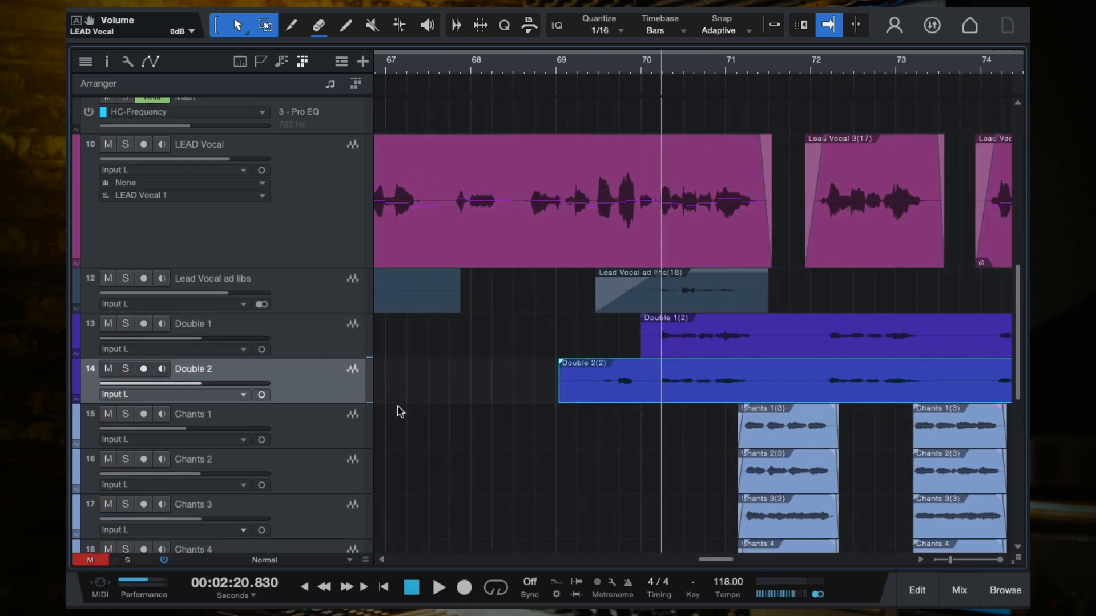
- Play the full mix from about bar 69 to bar 70, stop and deselect the Double 2 clip
left_click(578, 60)
key("space")
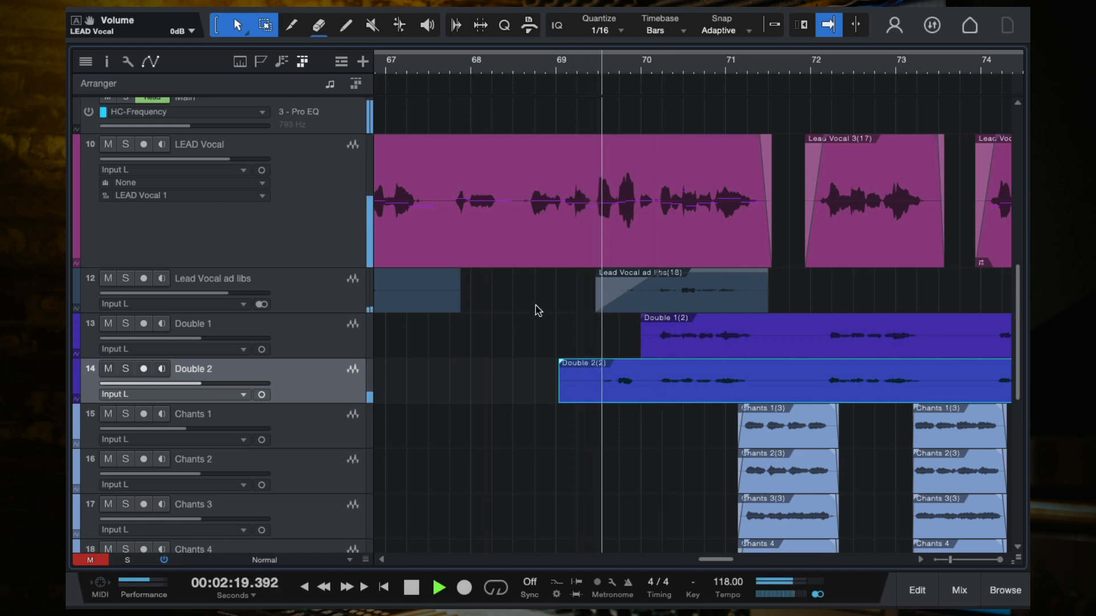
key("space")
left_click(523, 394)
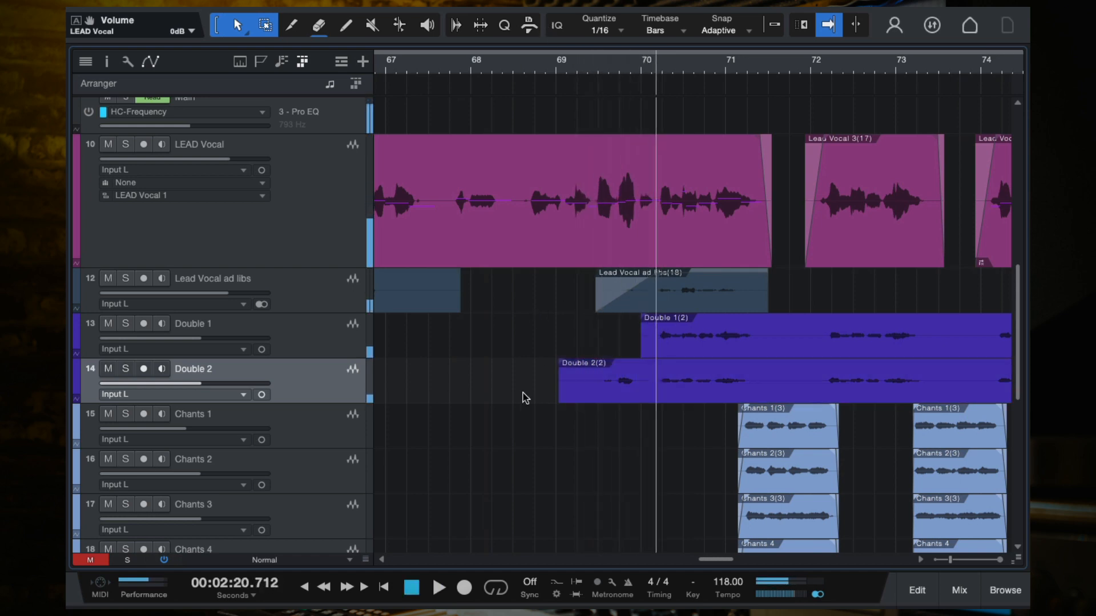
- Place the playhead just after bar 69 and select the Double 2 clip beginning there
scroll(555, 403, "right", 2)
scroll(554, 403, "down", 3)
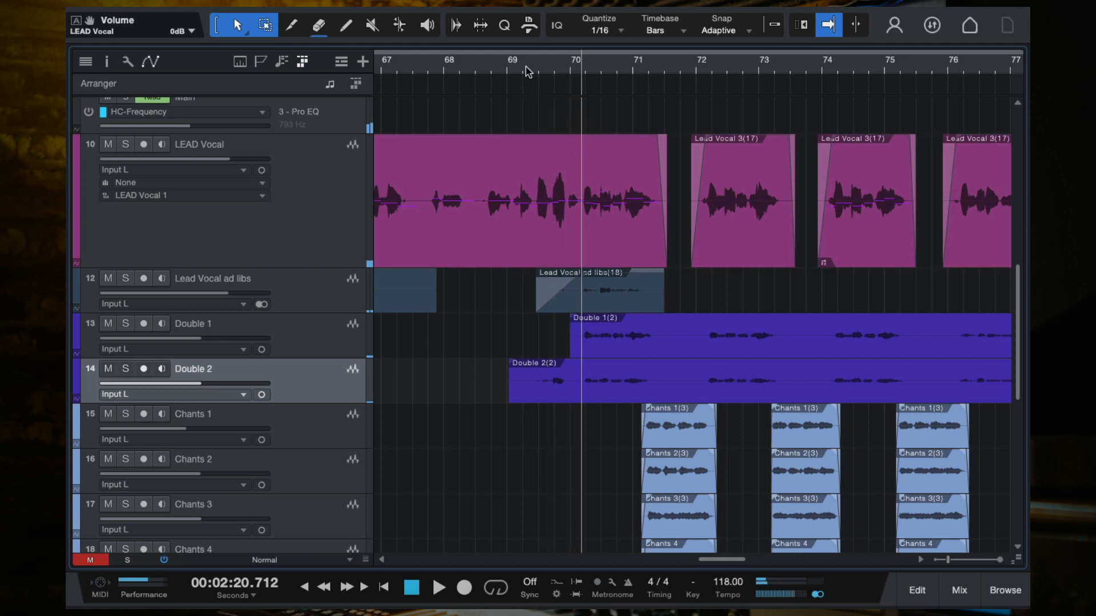
left_click(526, 65)
scroll(552, 270, "up", 3)
left_click(538, 393)
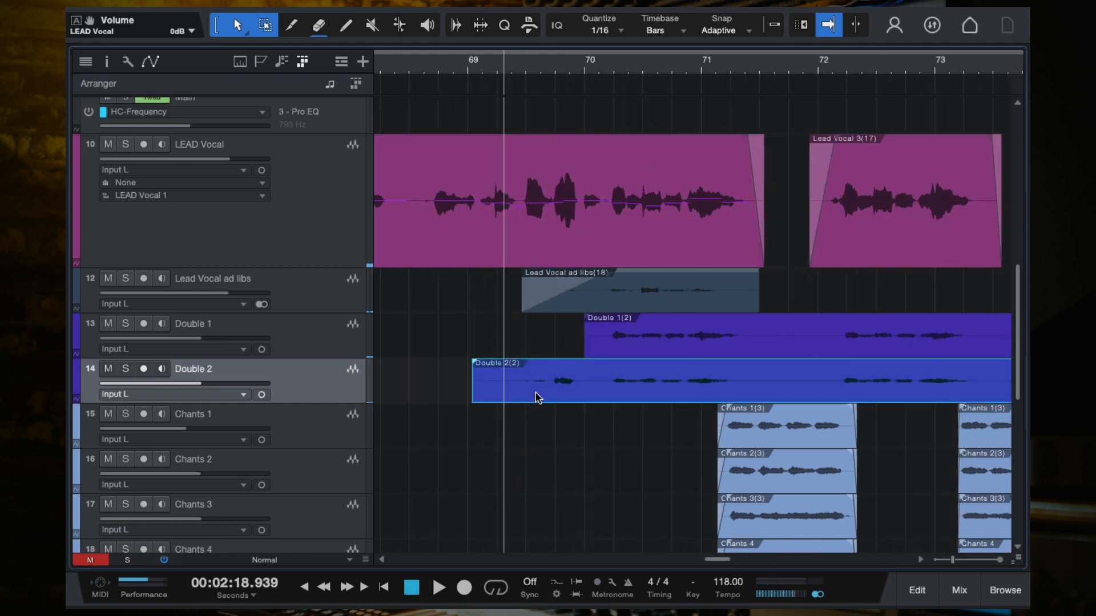
scroll(520, 392, "down", 4)
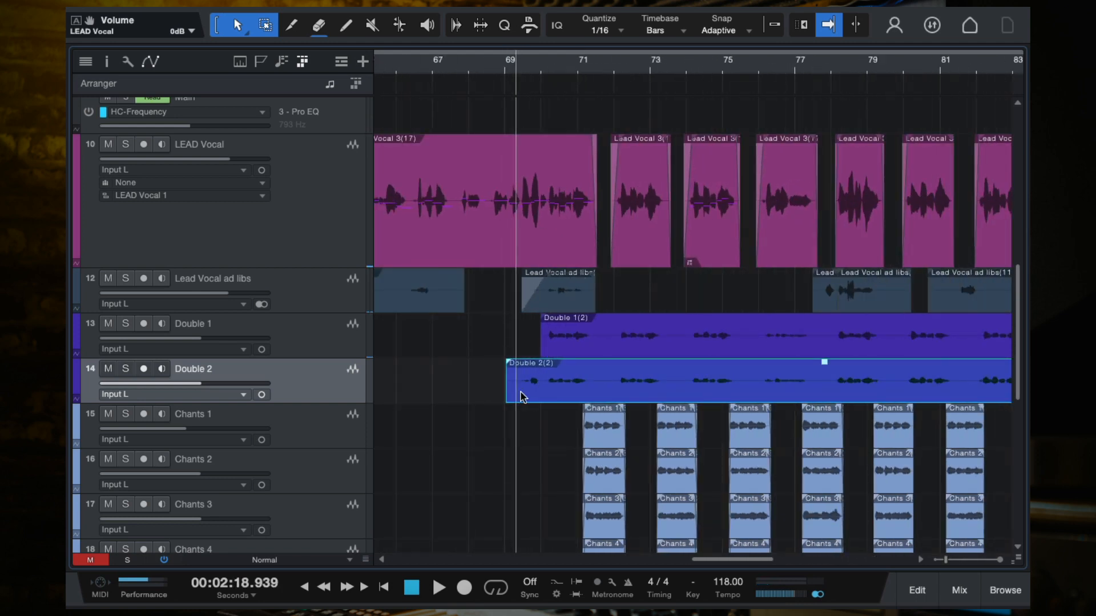
- Play the doubles up to about bar 73, briefly soloing both Double tracks, then stop and select the Double 1 track alone
key("space")
scroll(520, 396, "up", 2)
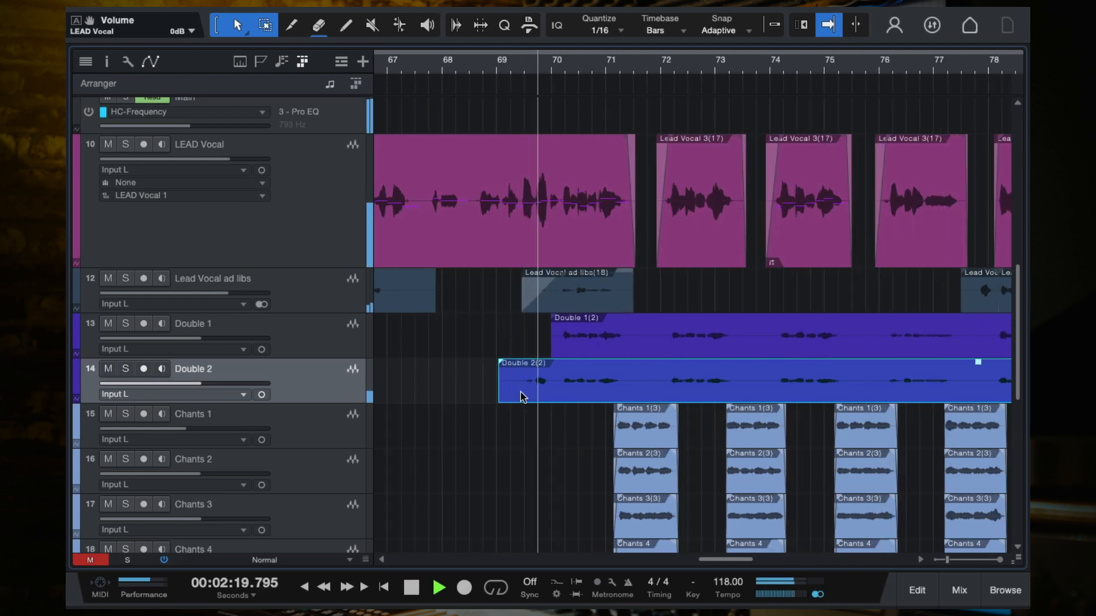
left_click(286, 340, "shift")
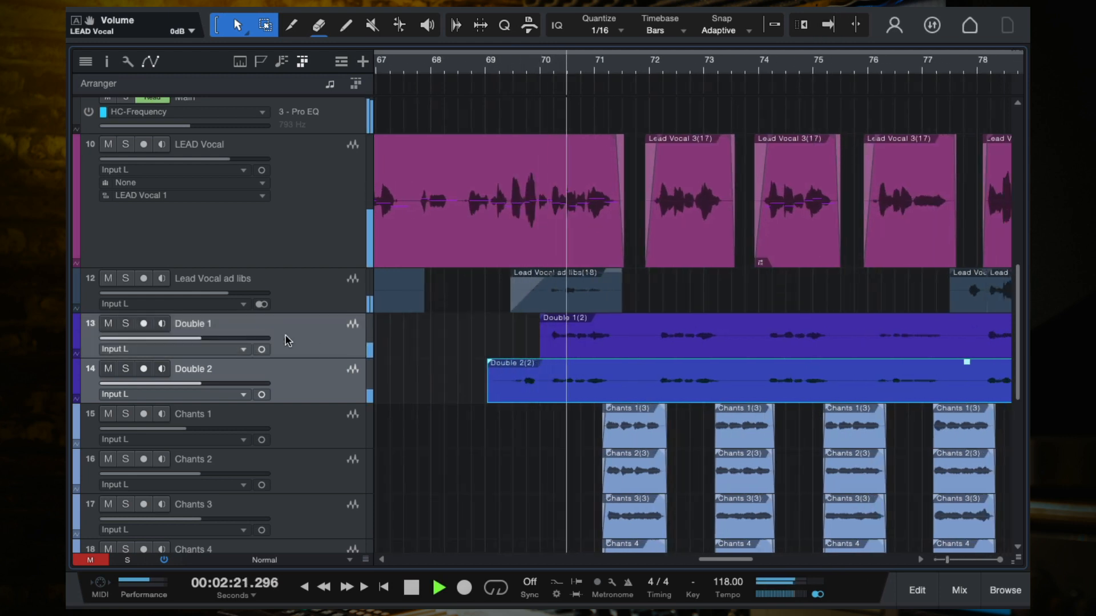
left_click(126, 324)
left_click(126, 324)
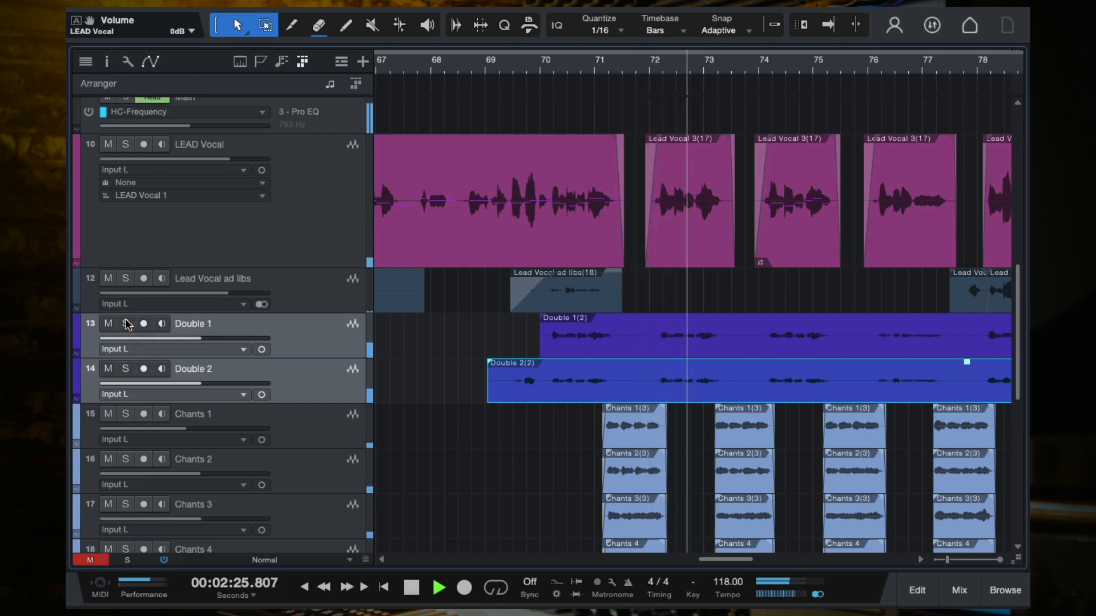
key("space")
key("f")
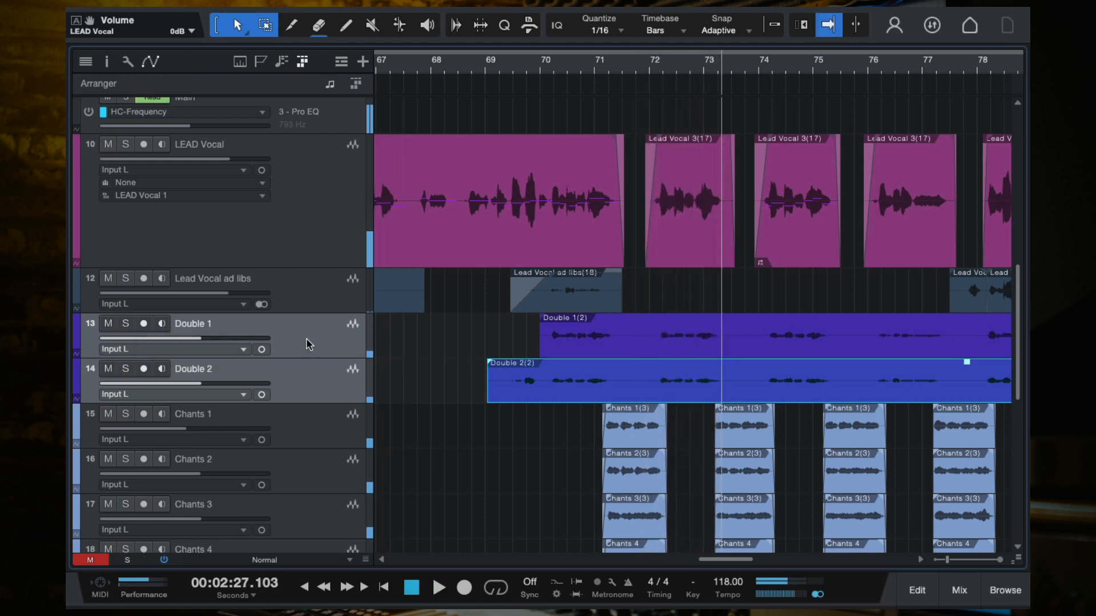
left_click(306, 342)
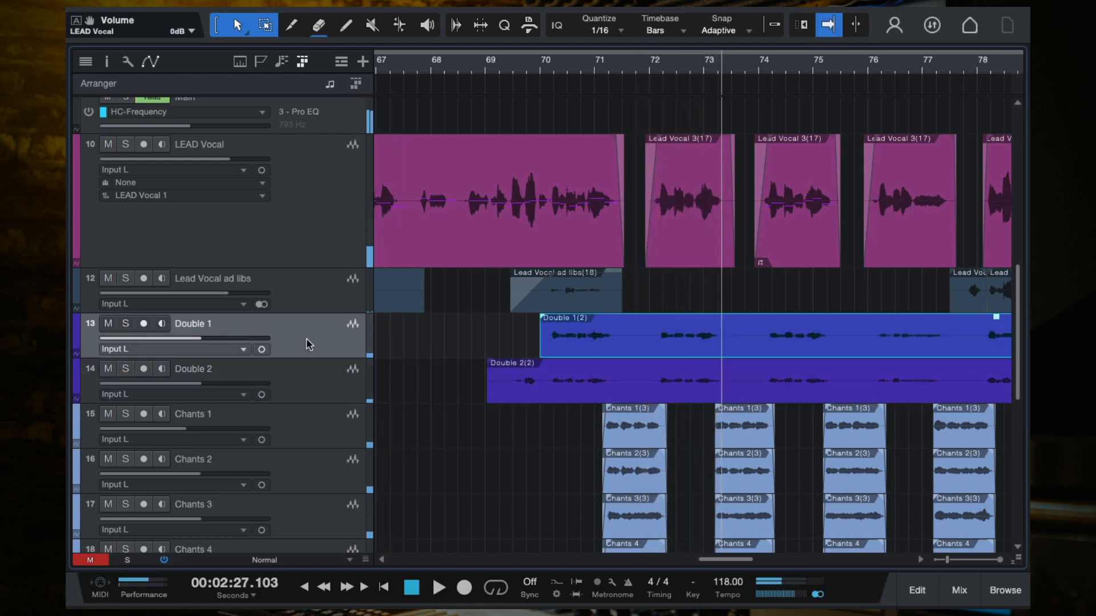
- Step through the Double 2, Double 1, Lead Vocal ad libs and LEAD Vocal tracks to compare their clips, ending on the LEAD Vocal track
left_click(309, 379)
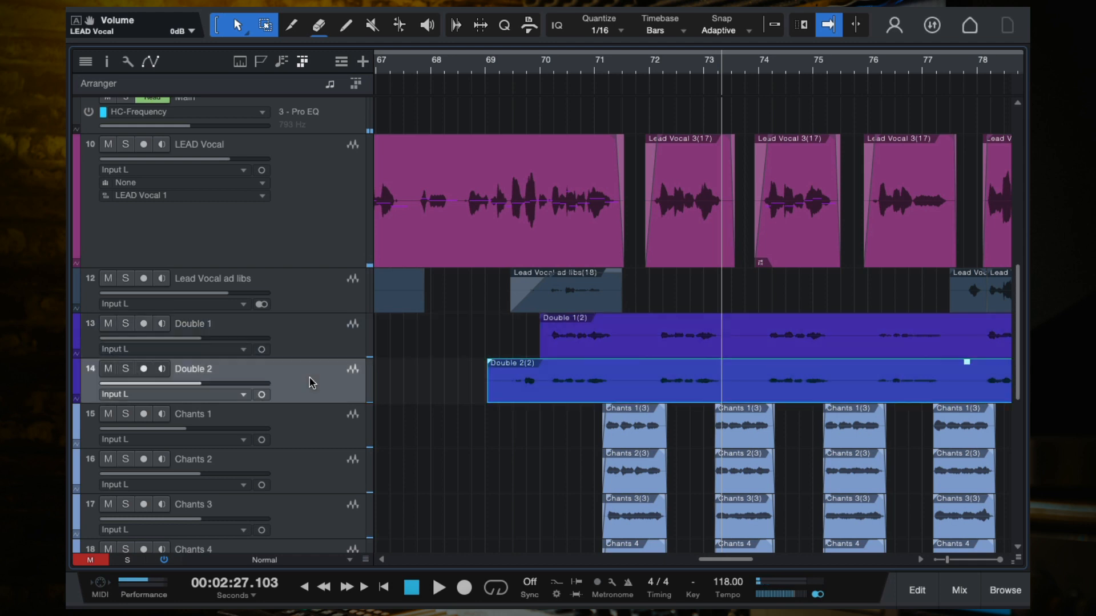
left_click(313, 336)
left_click(318, 289)
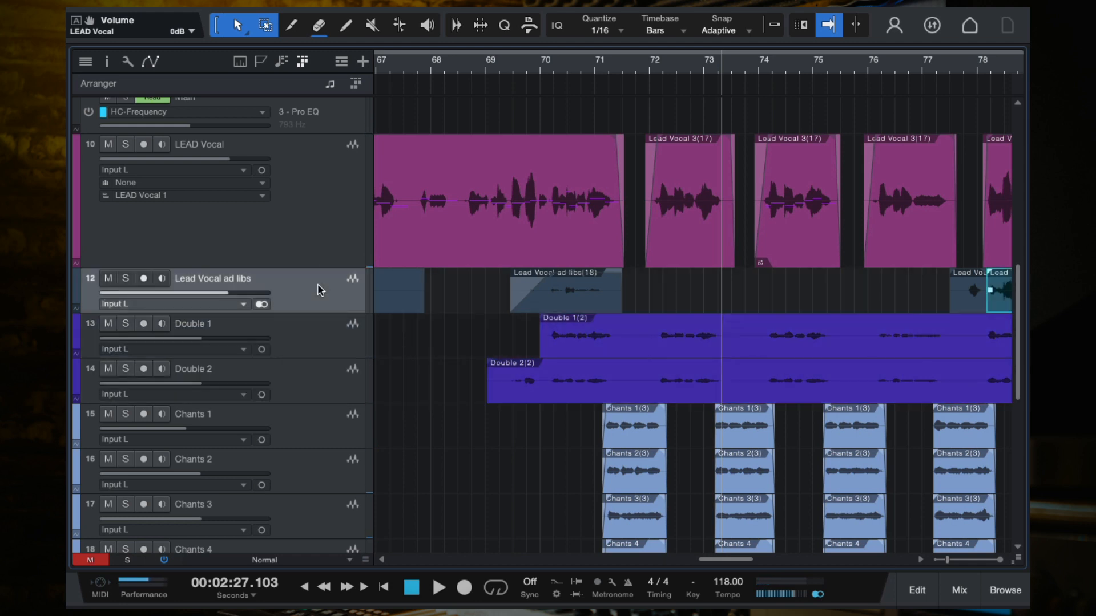
left_click(318, 341)
left_click(322, 220)
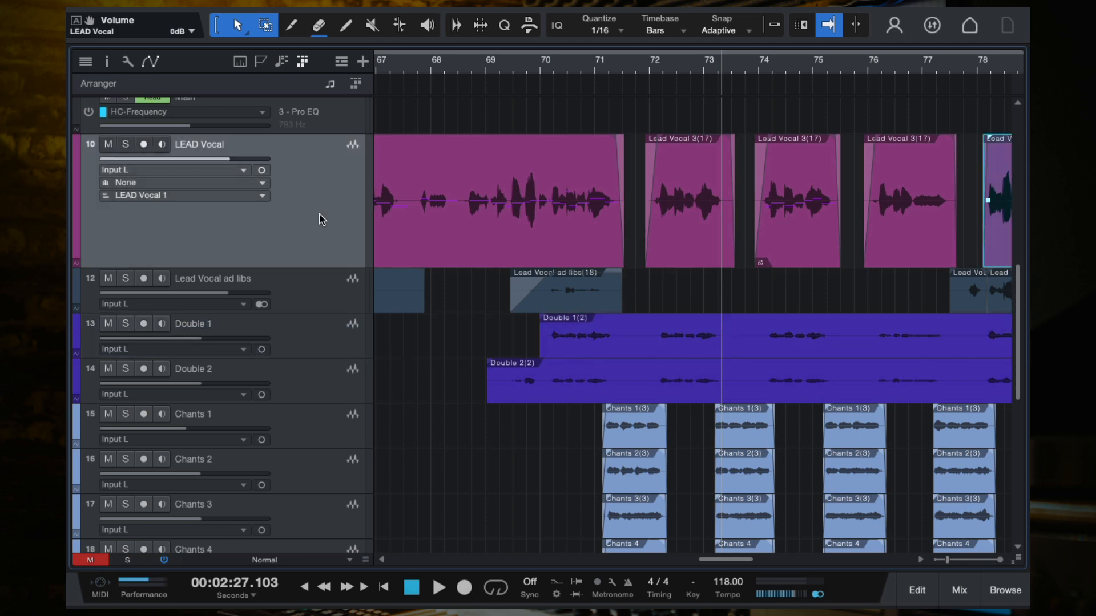
scroll(967, 305, "down", 3)
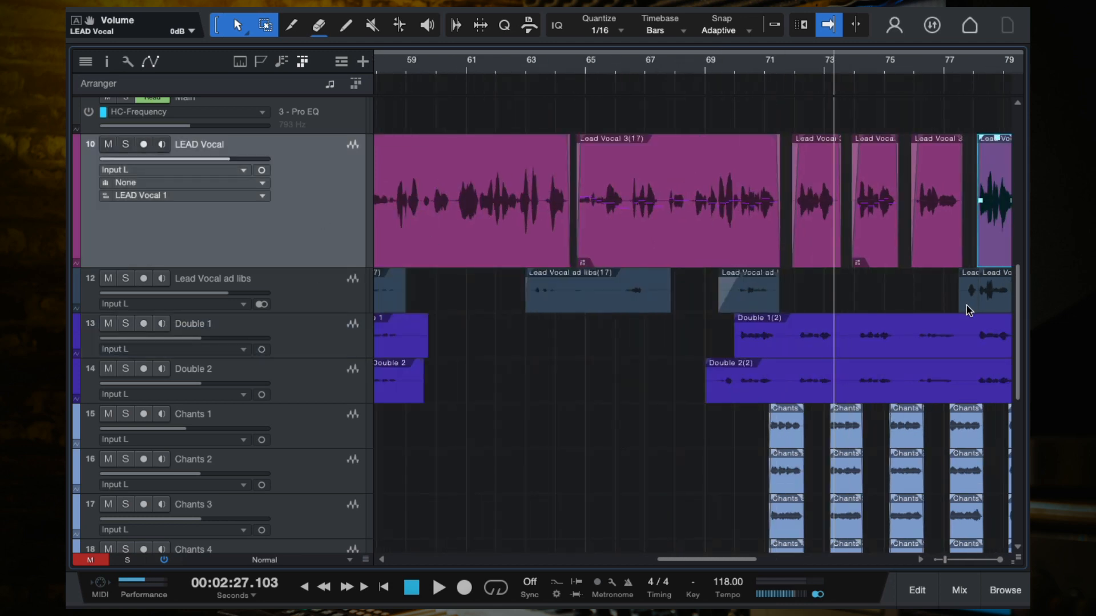
left_click(327, 342)
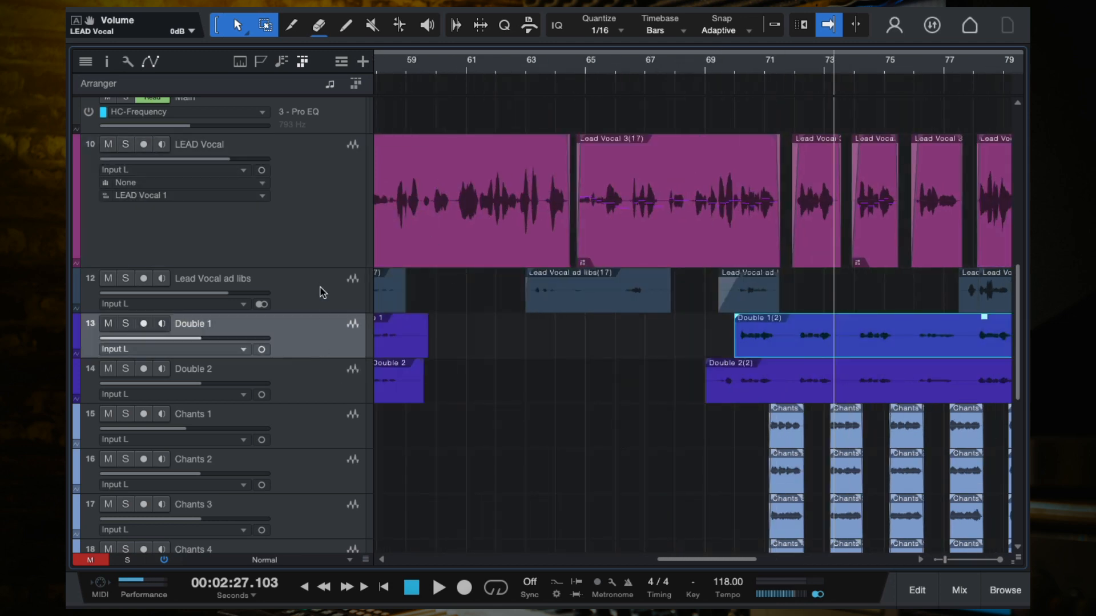
left_click(308, 253)
- Show the mixer and compare the panning and levels of the Double 1, Double 2 and LEAD Vocal channels
key("F3")
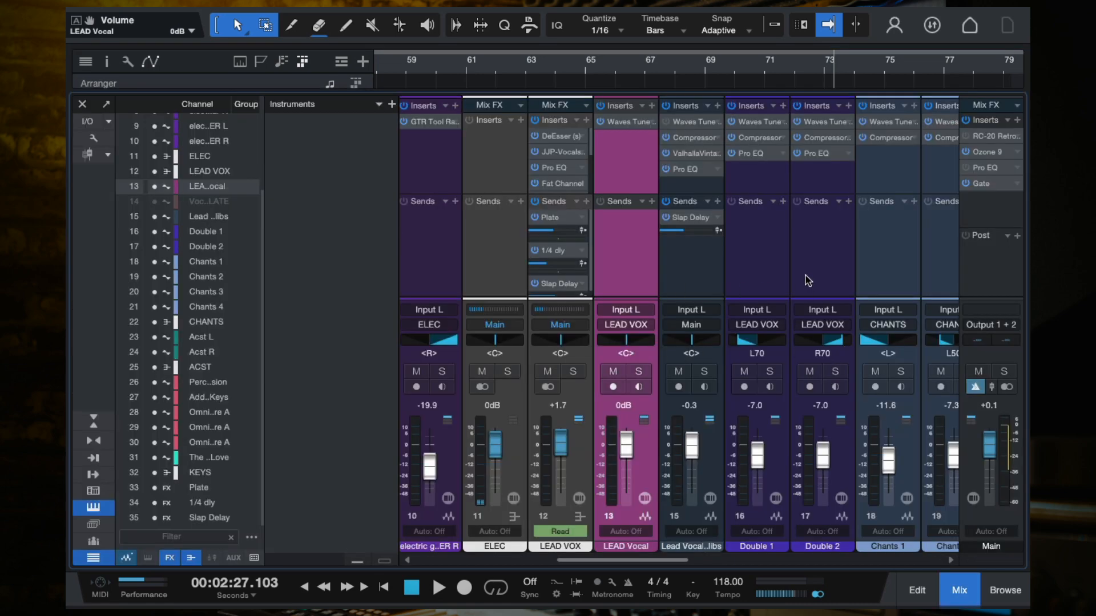
left_click(767, 278)
left_click(832, 276)
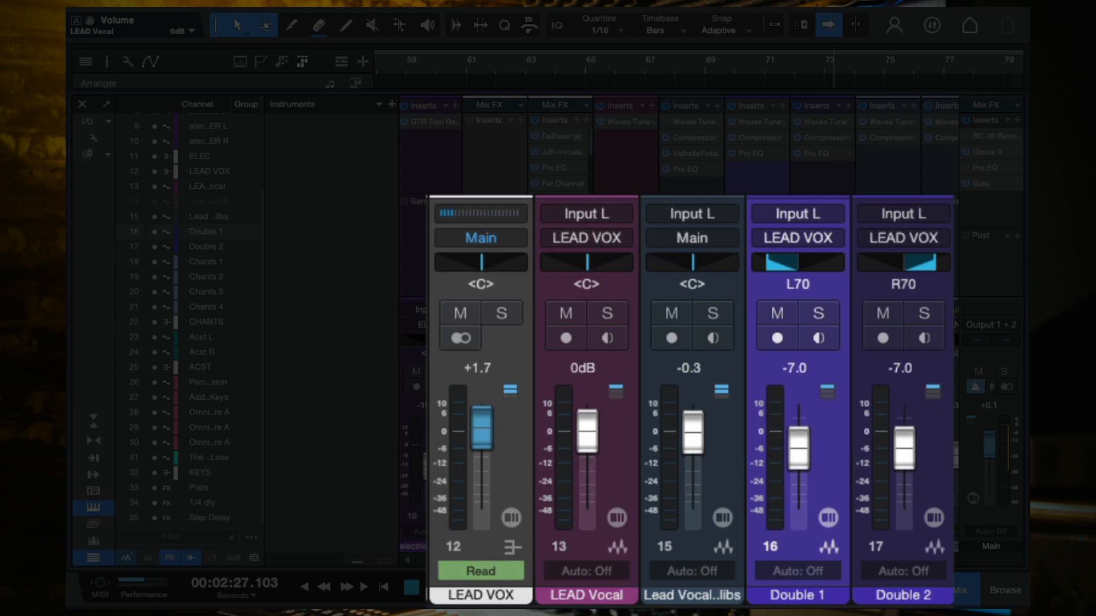
left_click(602, 215)
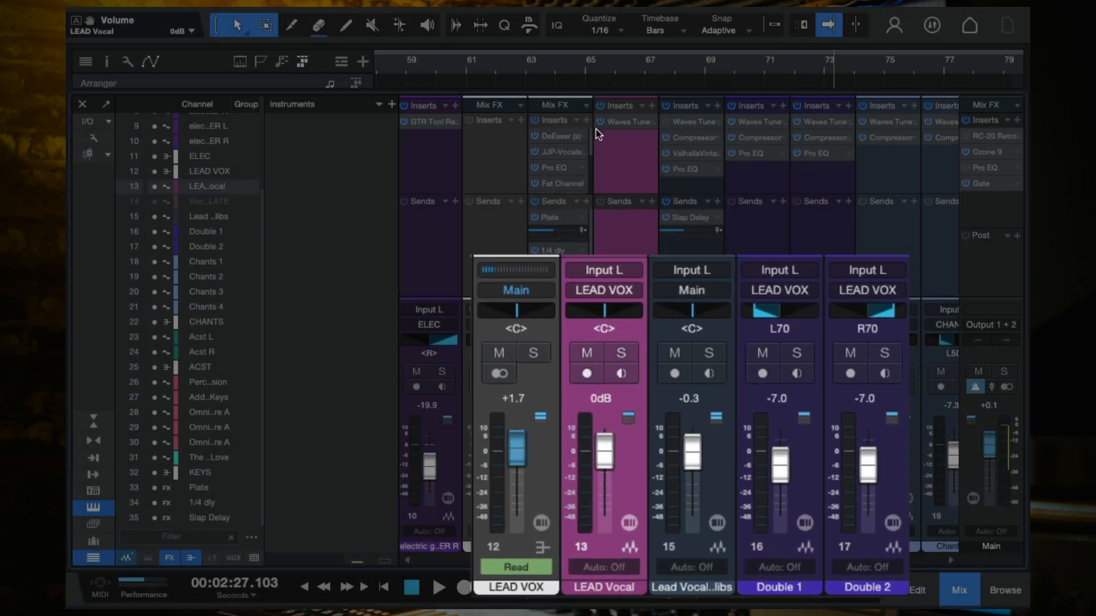
- Review the Pro EQ band settings on the Double 1 channel, looking at them twice, and close the plug-in
left_click(734, 146)
left_click(720, 153)
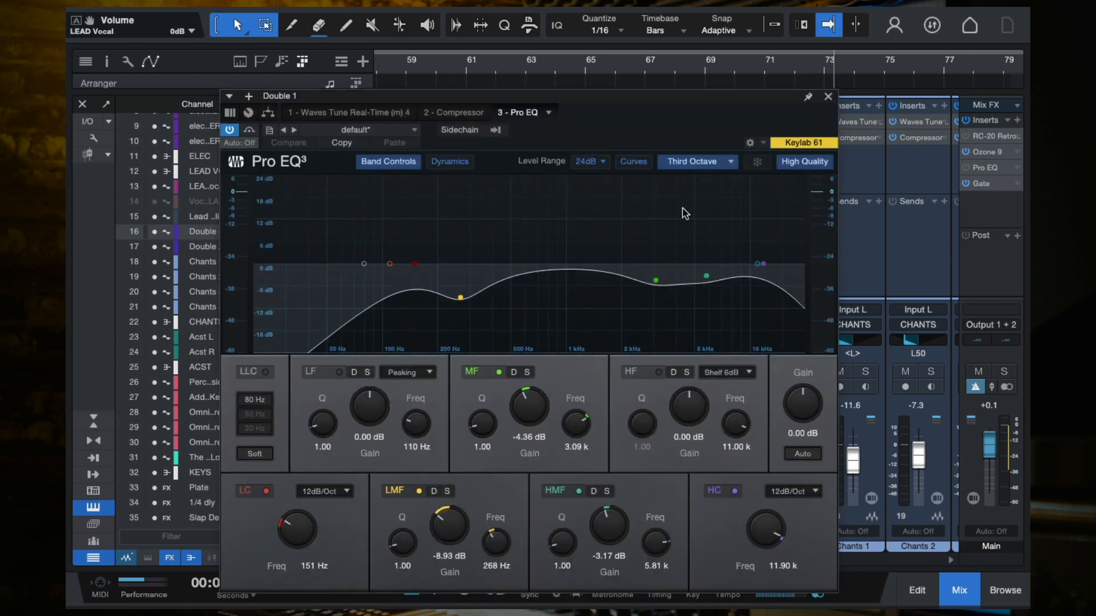
left_click(828, 97)
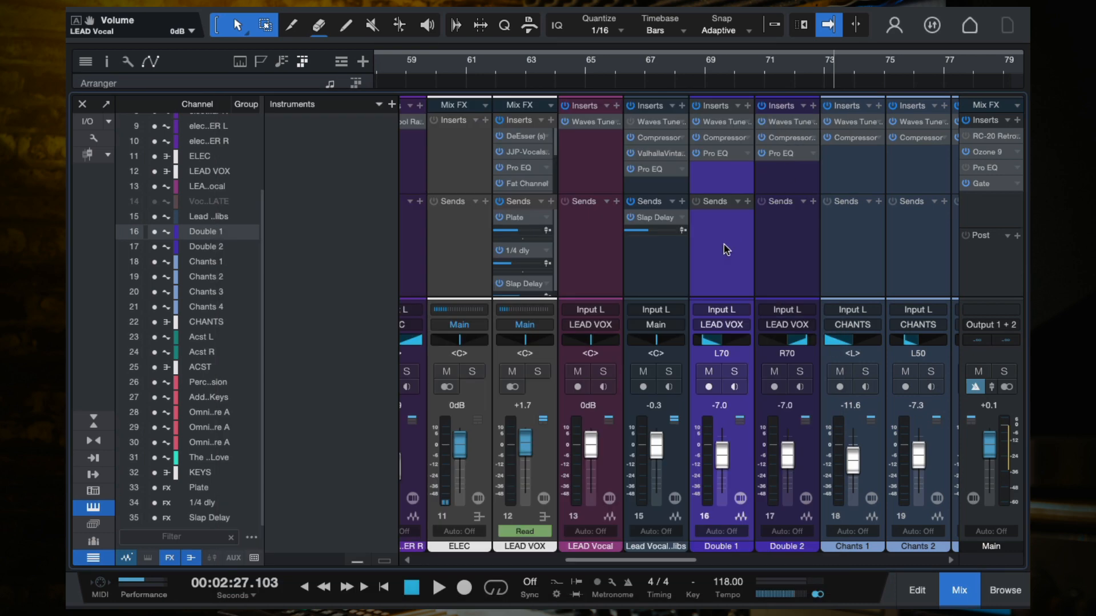
left_click(651, 170)
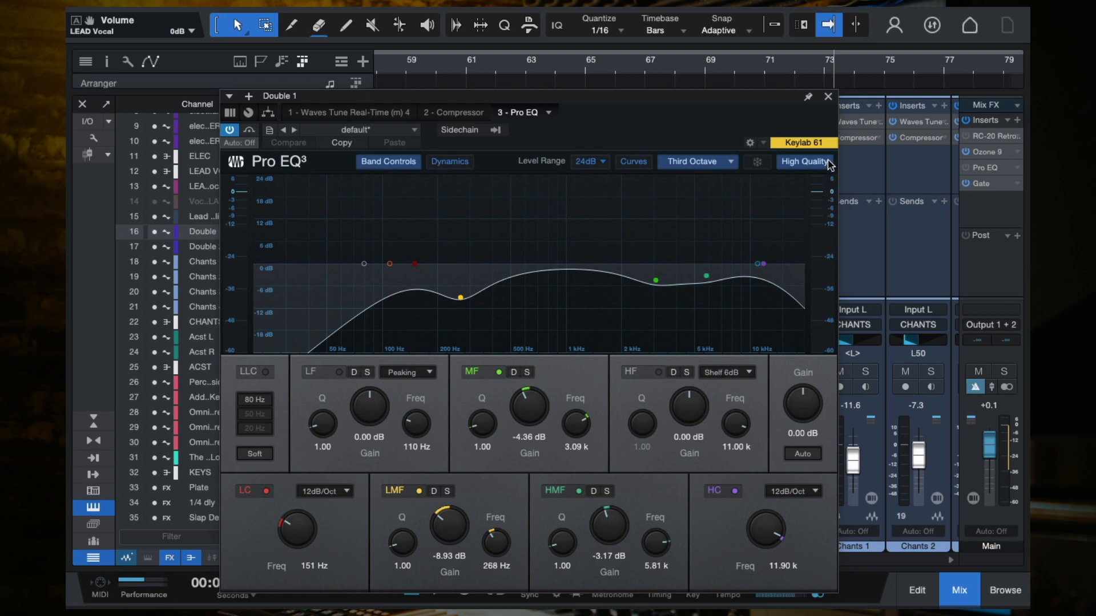
left_click(828, 98)
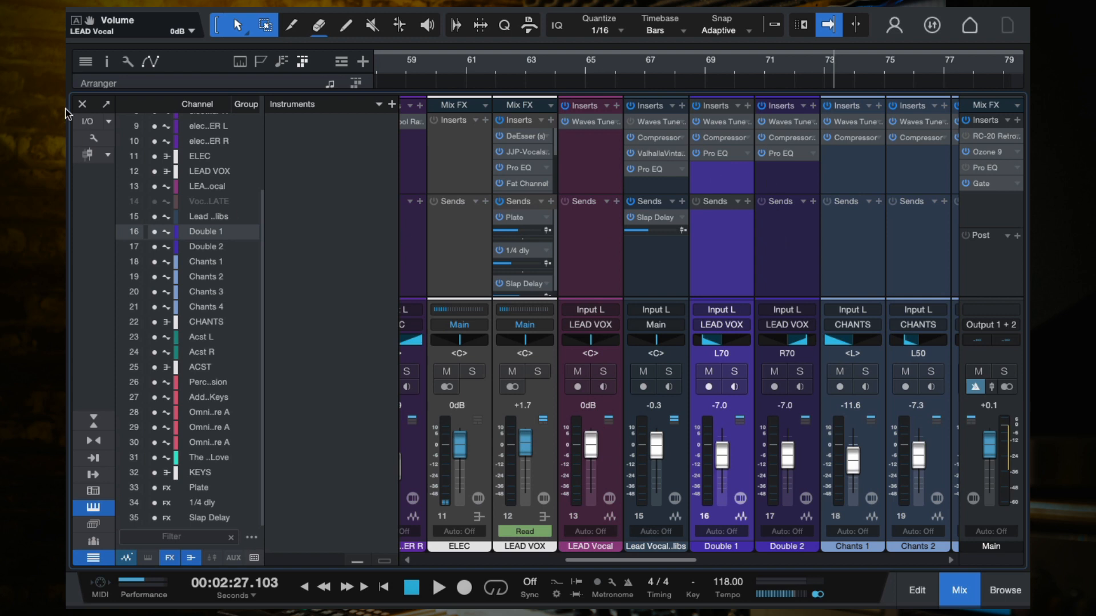
- Select the Chants 1 through Chants 4 channels in the mixer
scroll(804, 276, "right", 4)
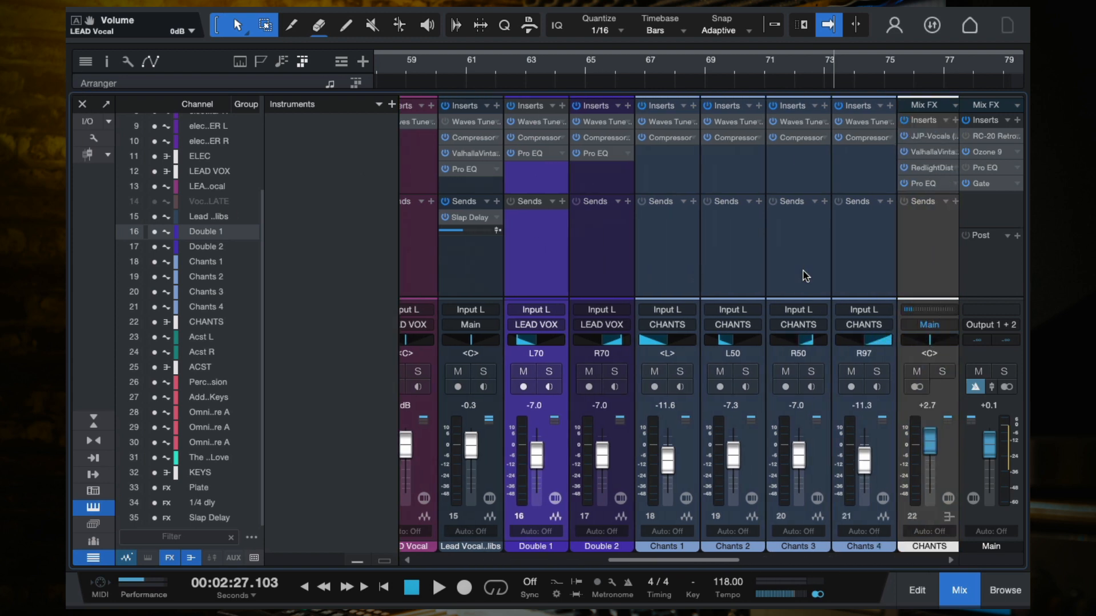
left_click(664, 261)
scroll(768, 271, "right", 1)
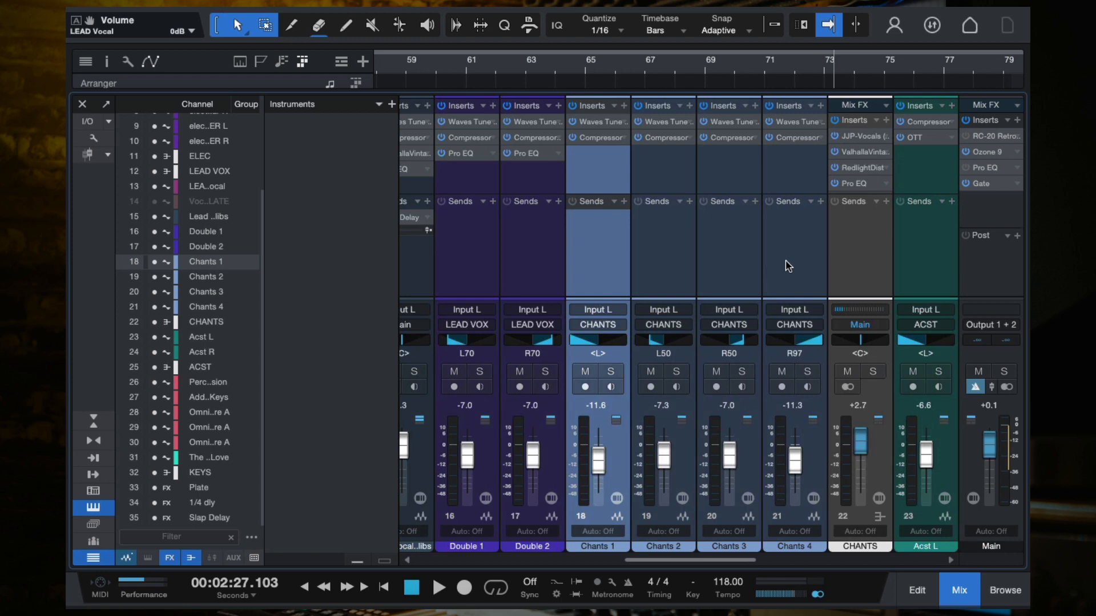
left_click(786, 253, "shift")
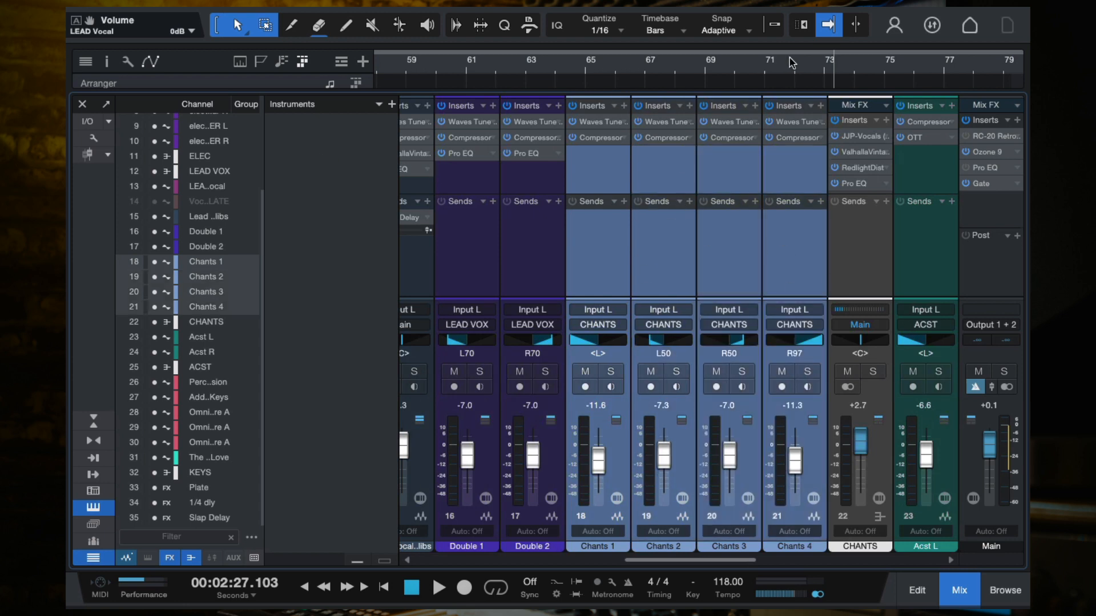
- Play from about bar 73, solo the CHANTS bus, and stop playback just past bar 76
key("space")
scroll(822, 378, "right", 1)
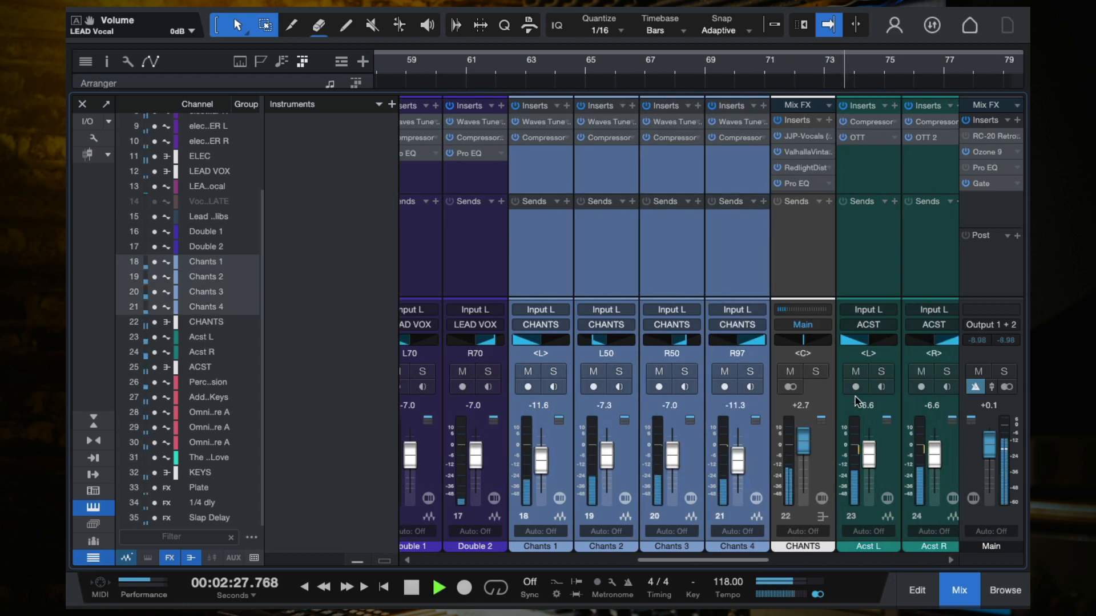
left_click(816, 372)
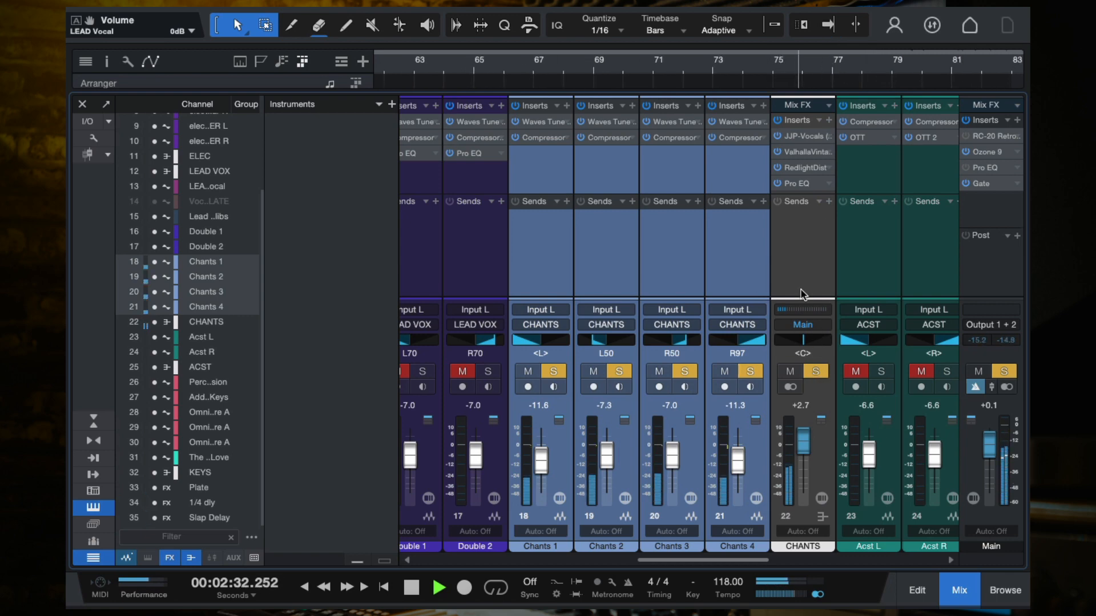
scroll(804, 240, "right", 1)
key("space")
- Go through the panning of the Chants 1 to Chants 4 channels and pan Chants 4 hard right (<R>)
left_click(521, 337)
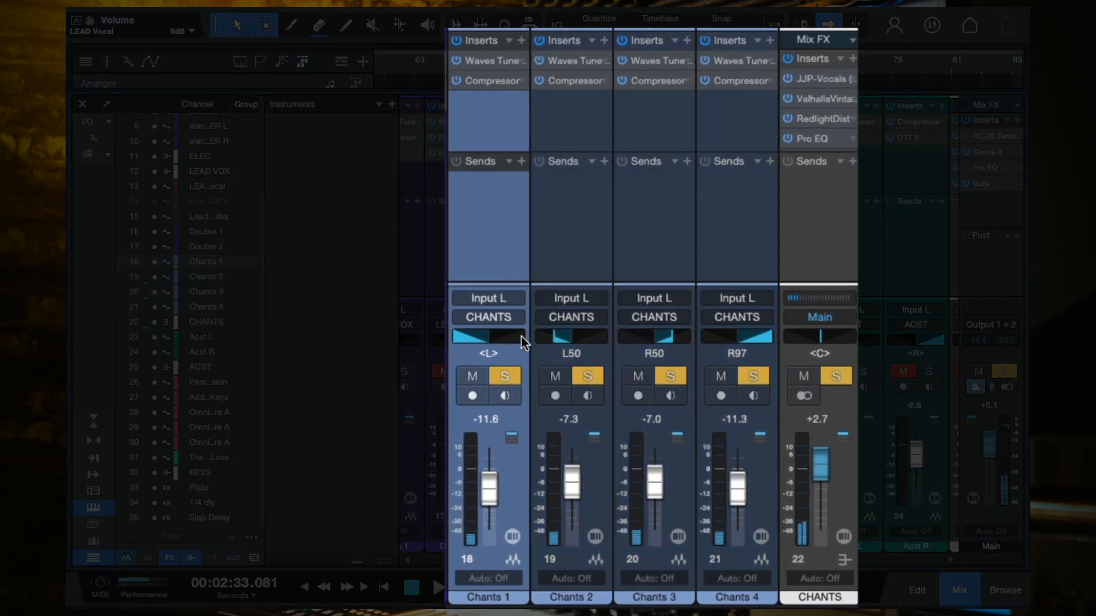
left_click(565, 227)
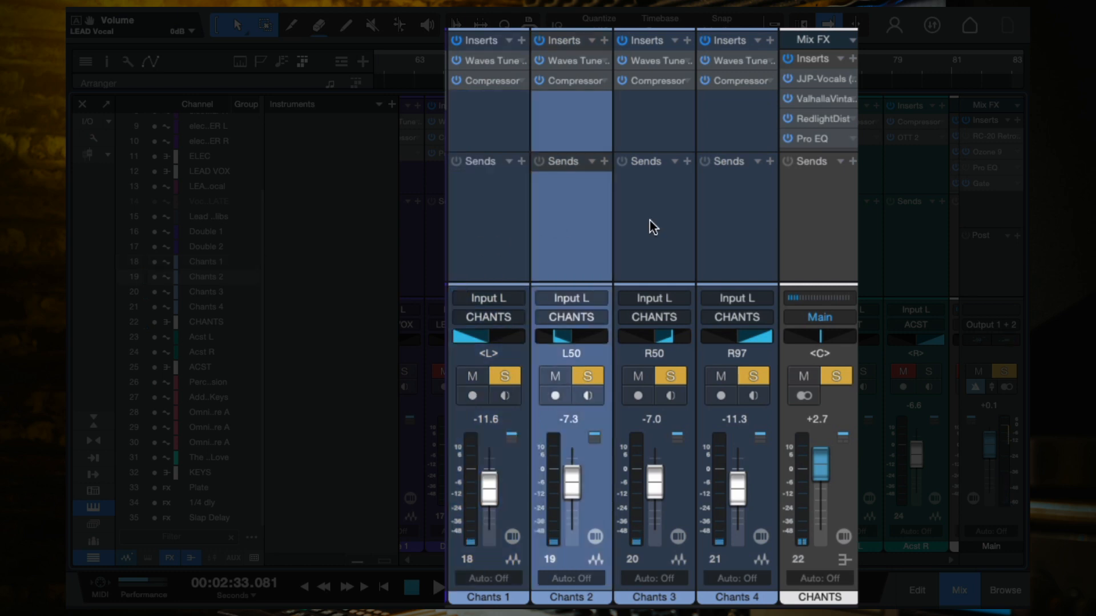
left_click(652, 227)
left_click(759, 248)
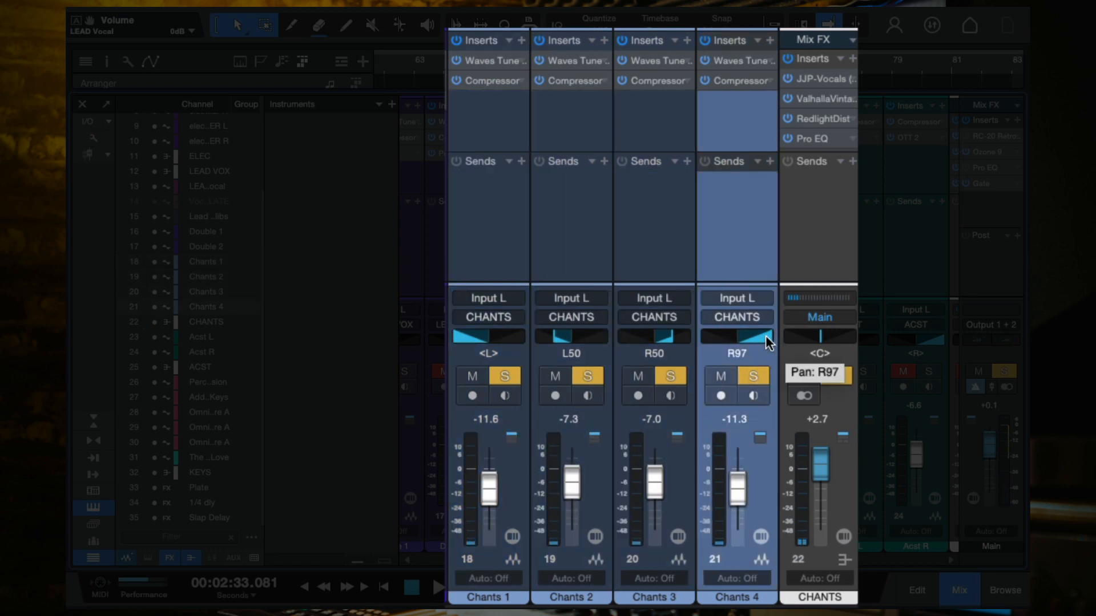
left_click_drag(767, 342, 799, 342)
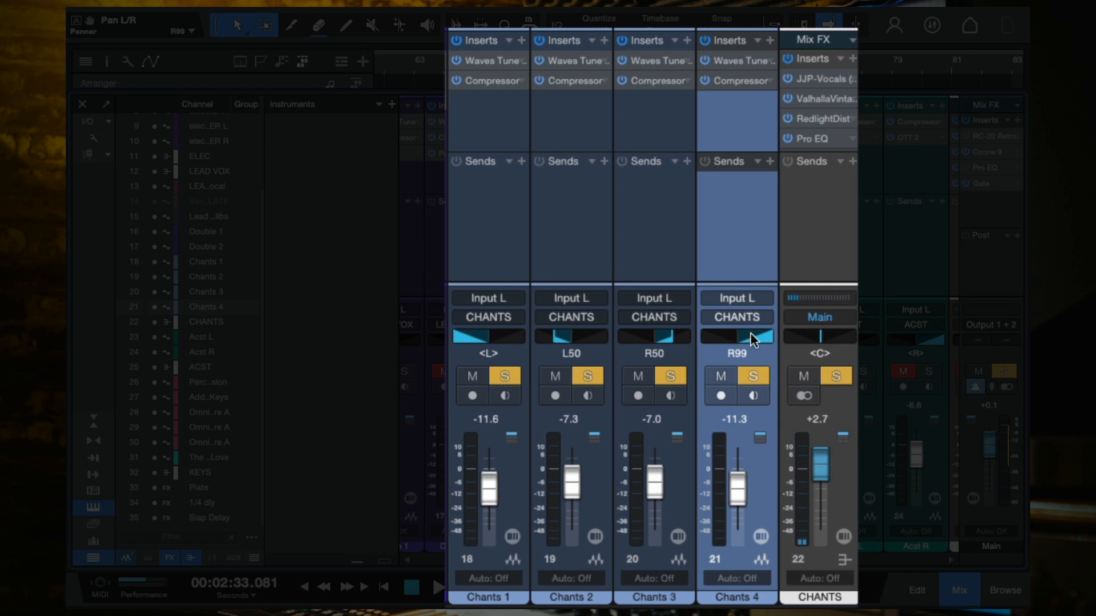
left_click_drag(769, 337, 785, 336)
- Select the CHANTS bus and briefly toggle its whole insert chain off and on
left_click(823, 214)
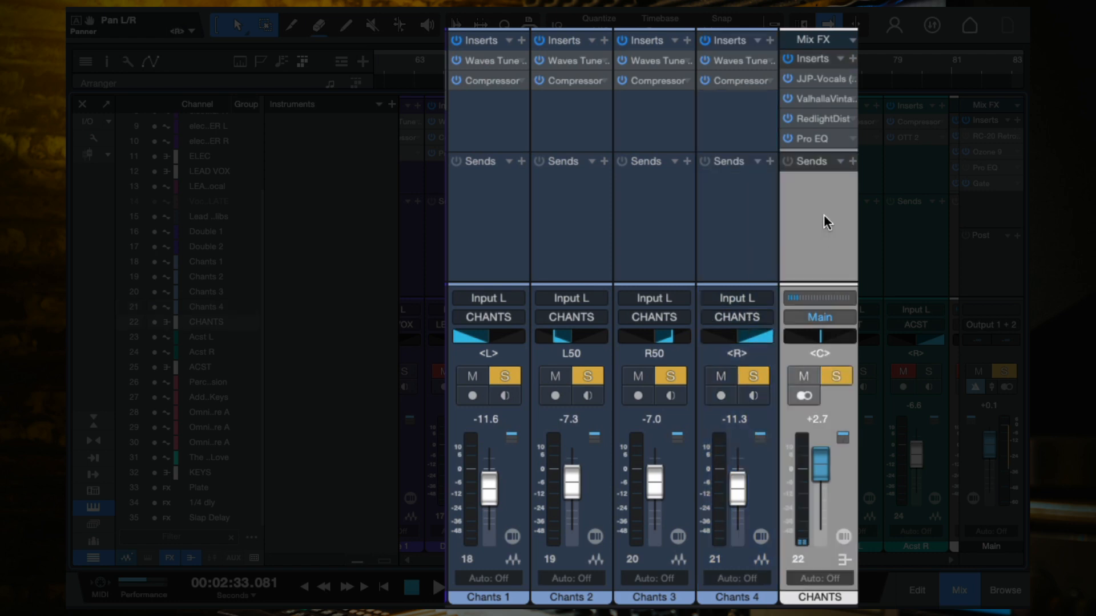
left_click(789, 57)
left_click(789, 57)
- Select the Chants 1 through Chants 4 channels, review the Compressor settings on Chants 1, and close the plug-in
left_click(456, 138)
left_click(736, 136, "shift")
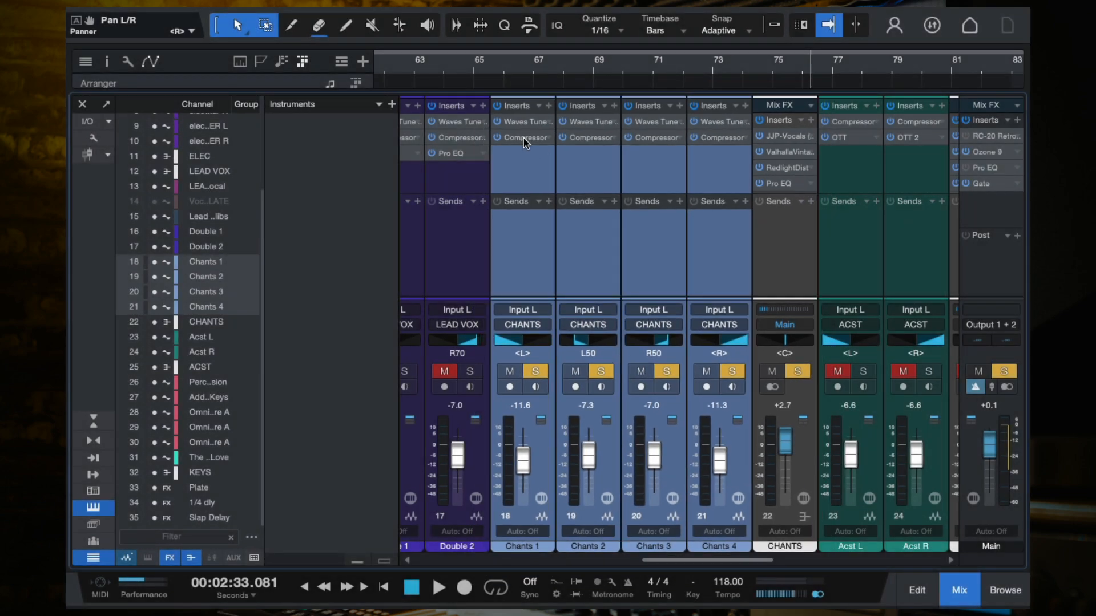
left_click(523, 138)
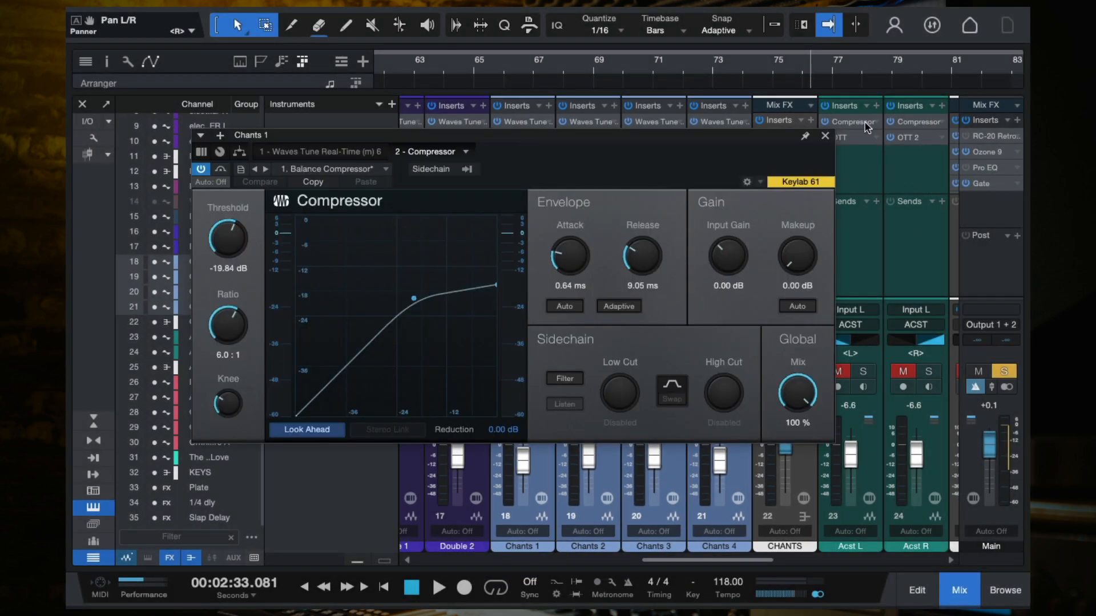
left_click(825, 137)
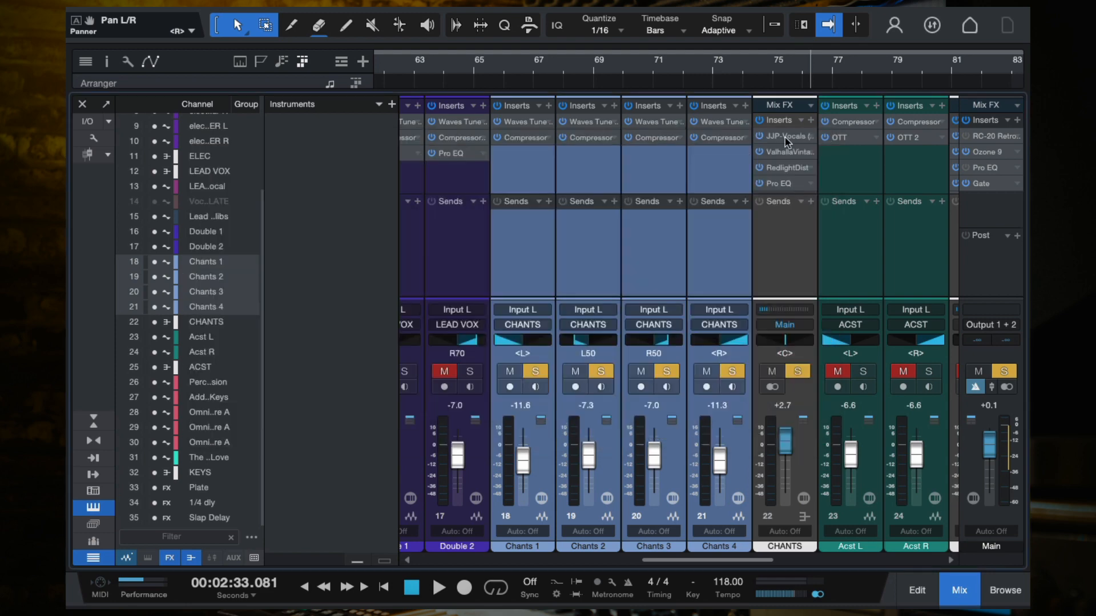
- Select the CHANTS bus and review its JJP-Vocals and ValhallaVintageVerb inserts, closing each plug-in
left_click(788, 249)
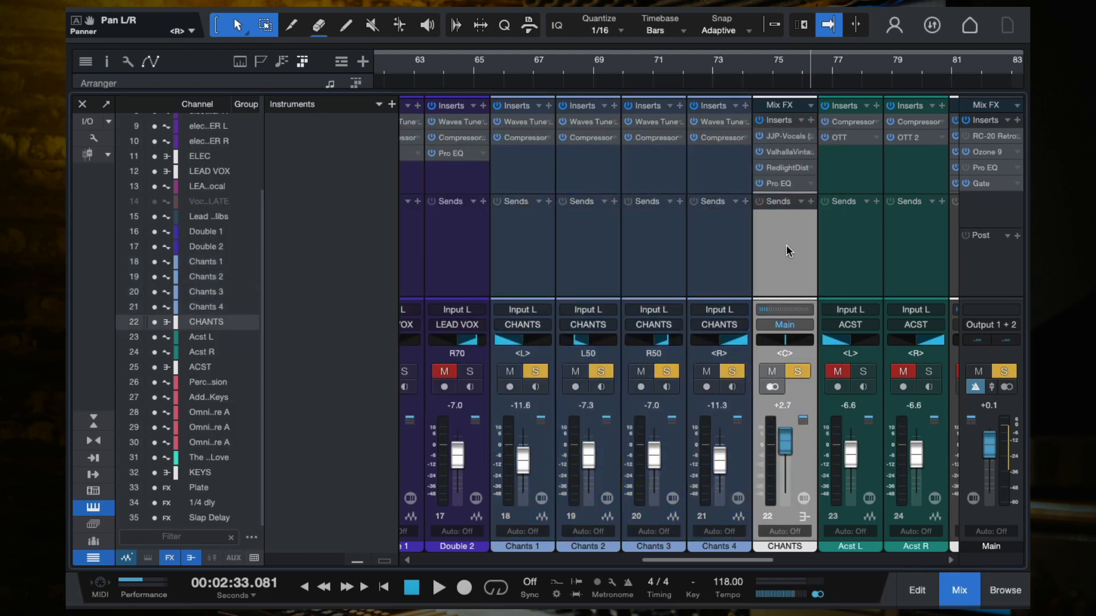
double_click(800, 138)
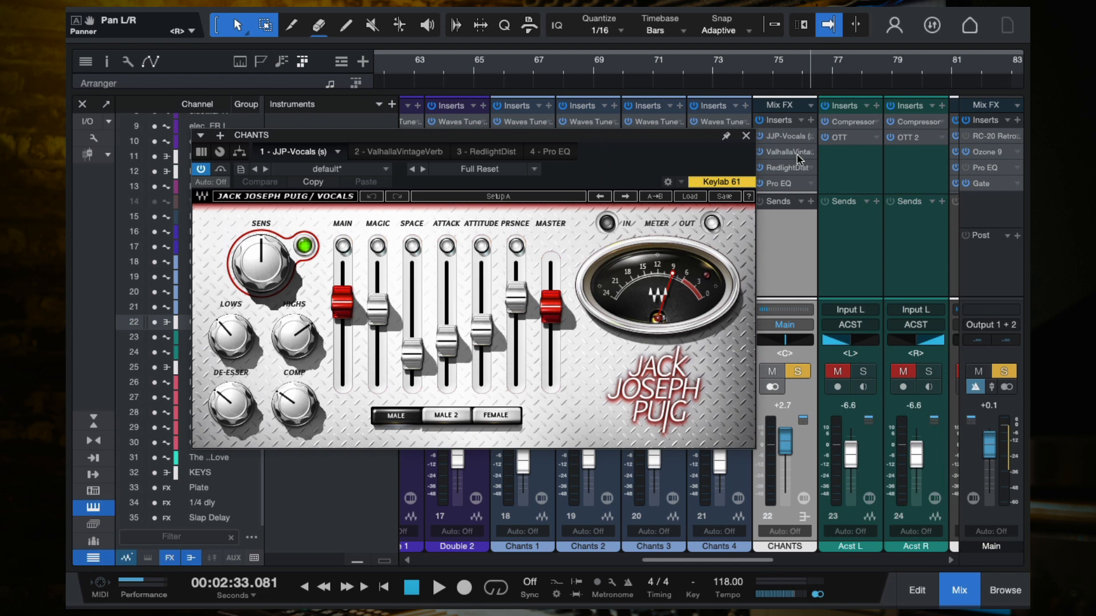
left_click(745, 137)
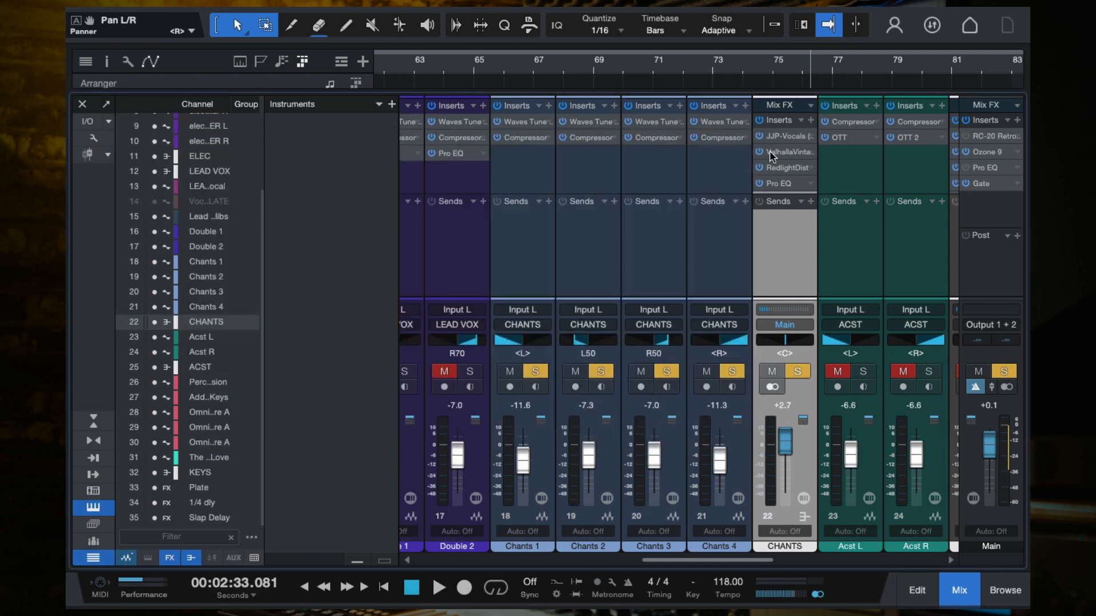
double_click(772, 154)
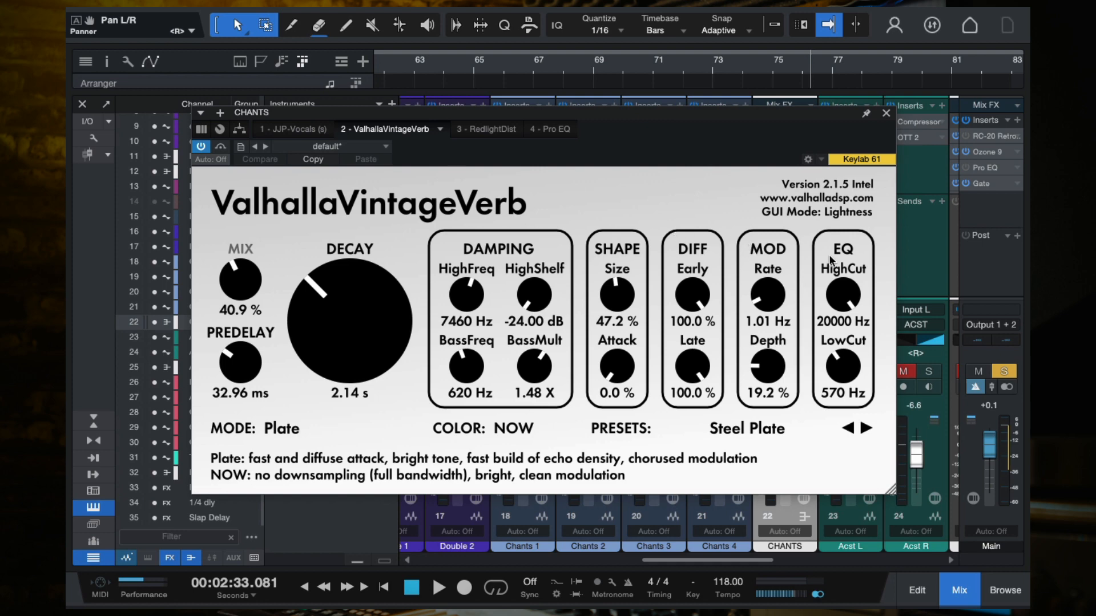
left_click(886, 114)
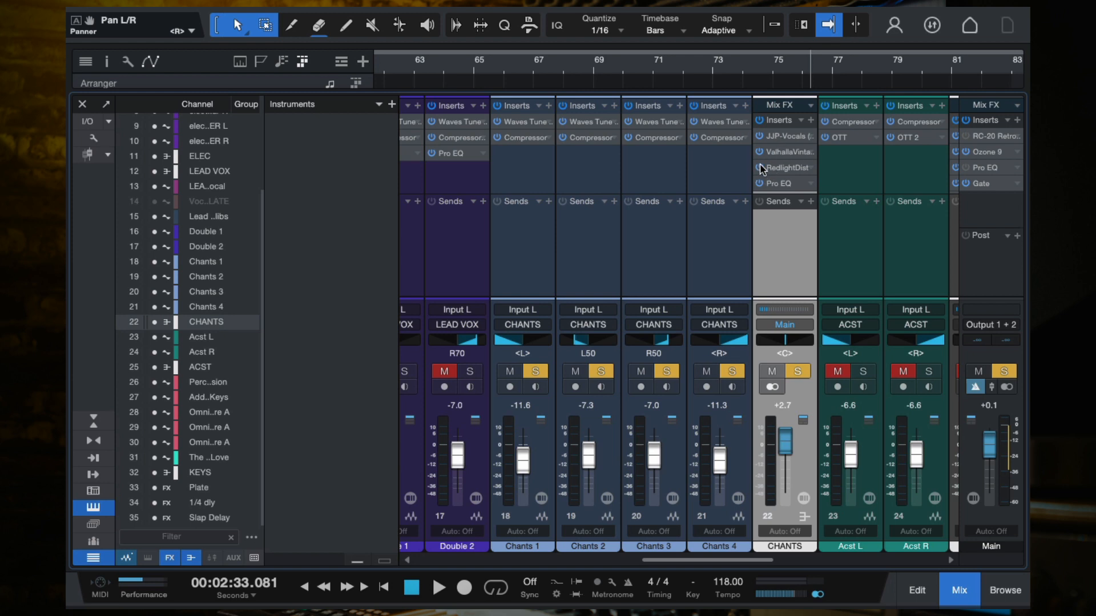
- Open RedlightDist on the CHANTS bus, try it ahead of ValhallaVintageVerb, and restore the original insert order
double_click(778, 168)
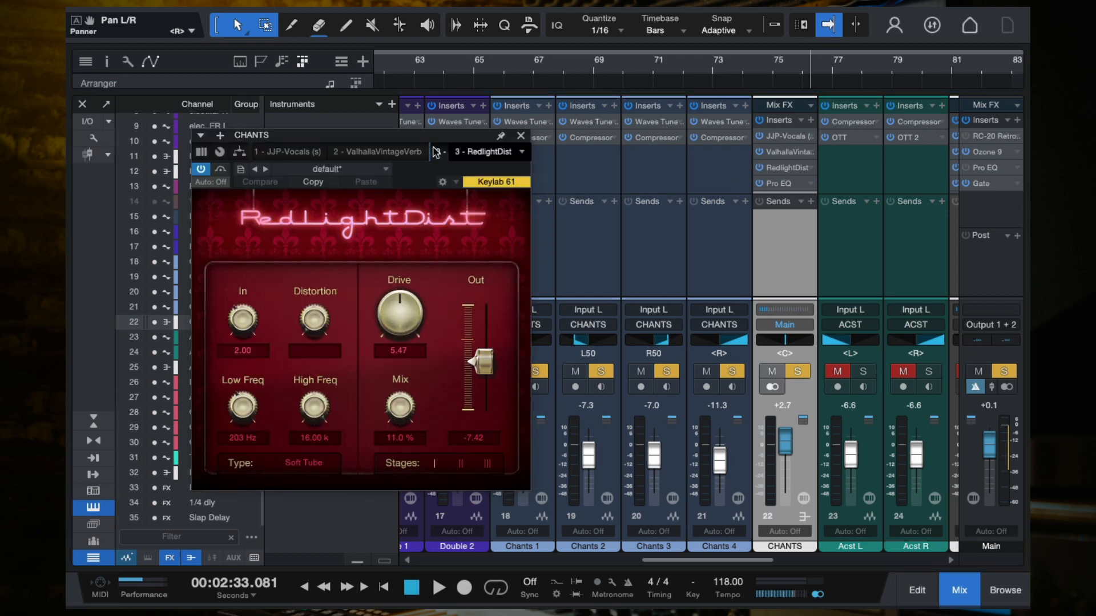
mouse_move(444, 150)
left_mouse_down()
mouse_move(426, 148)
mouse_move(456, 153)
left_mouse_up()
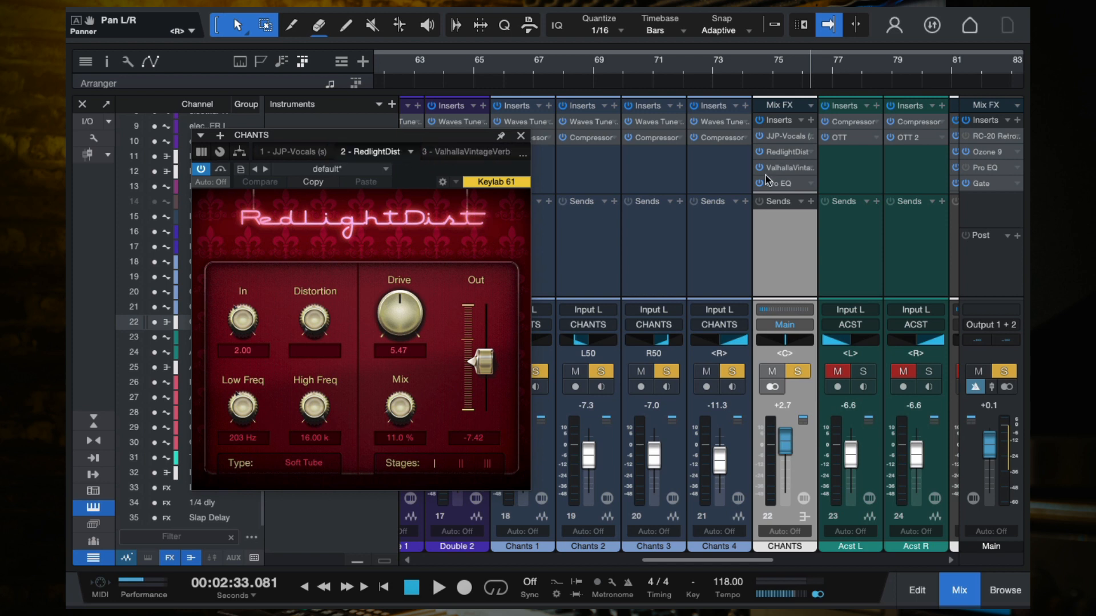
left_click(521, 135)
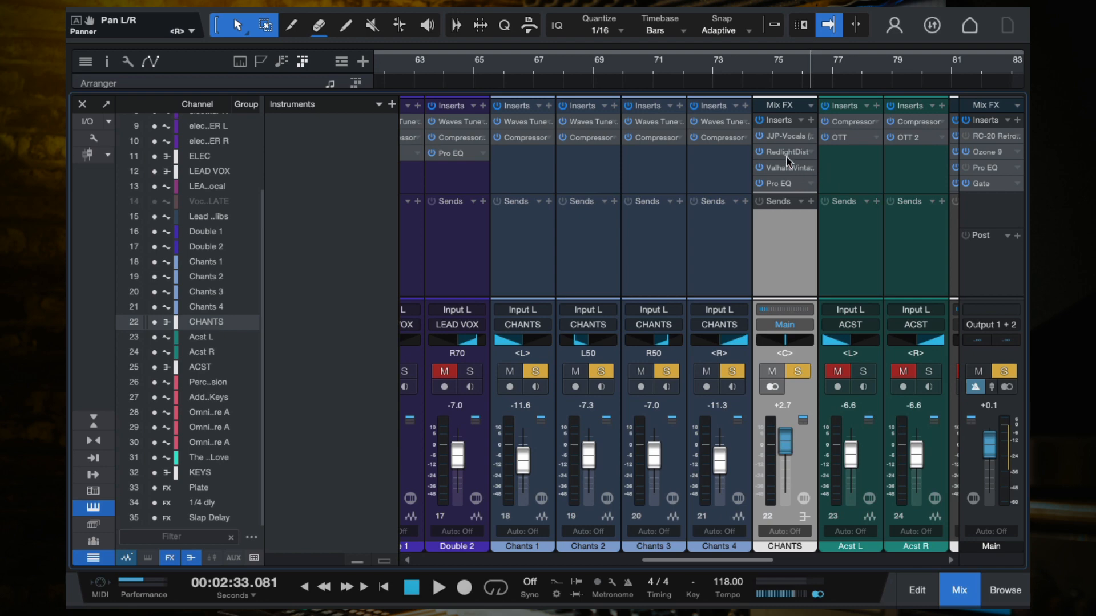
left_click_drag(786, 154, 785, 175)
- Review the Pro EQ band settings on the CHANTS bus and close the plug-in
double_click(778, 183)
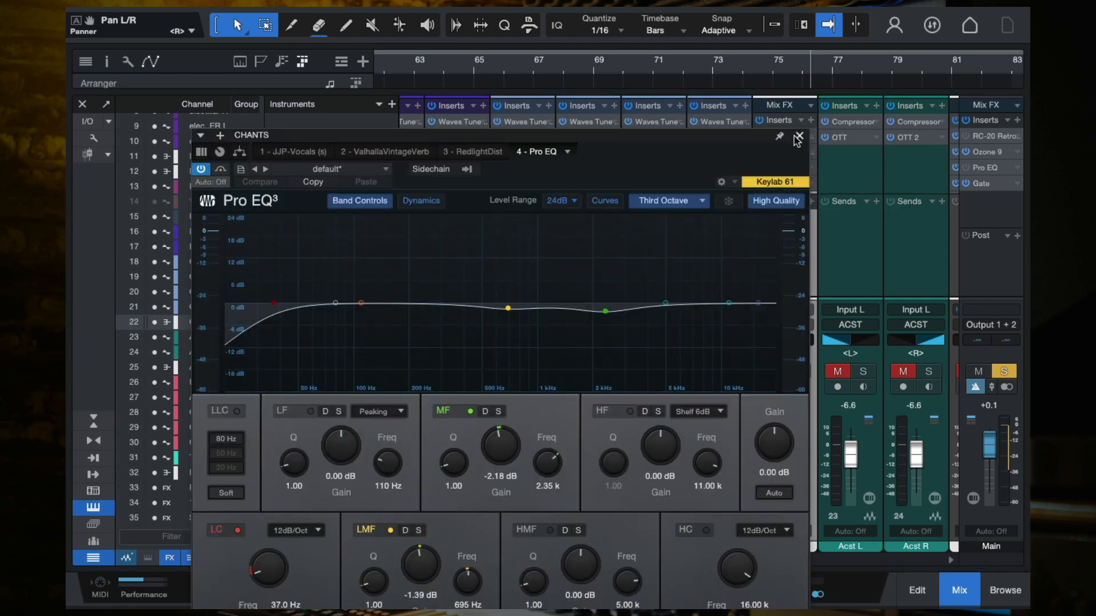
left_click(800, 137)
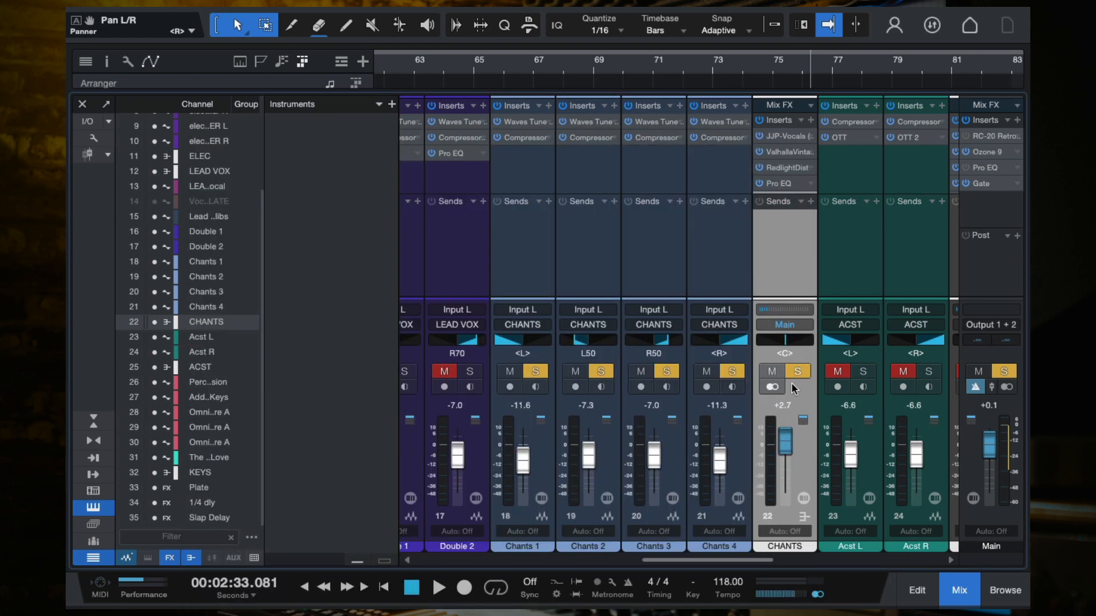
- Audition the soloed chants from around bar 75 with the CHANTS bus inserts bypassed and re-enabled, and stop playback
key("space")
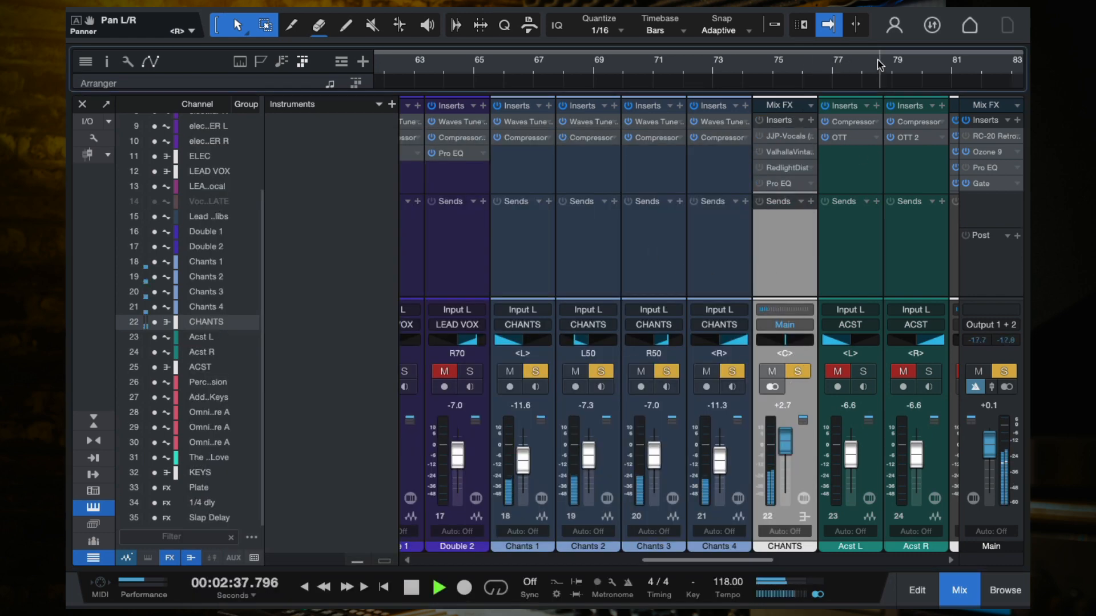
left_click(796, 64)
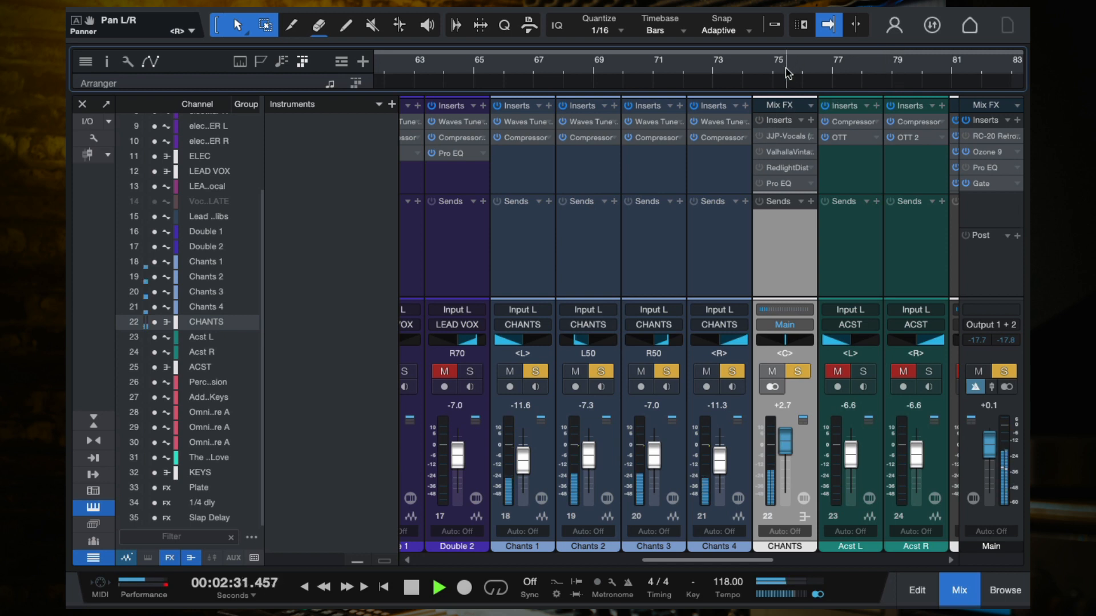
left_click(759, 121)
key("space")
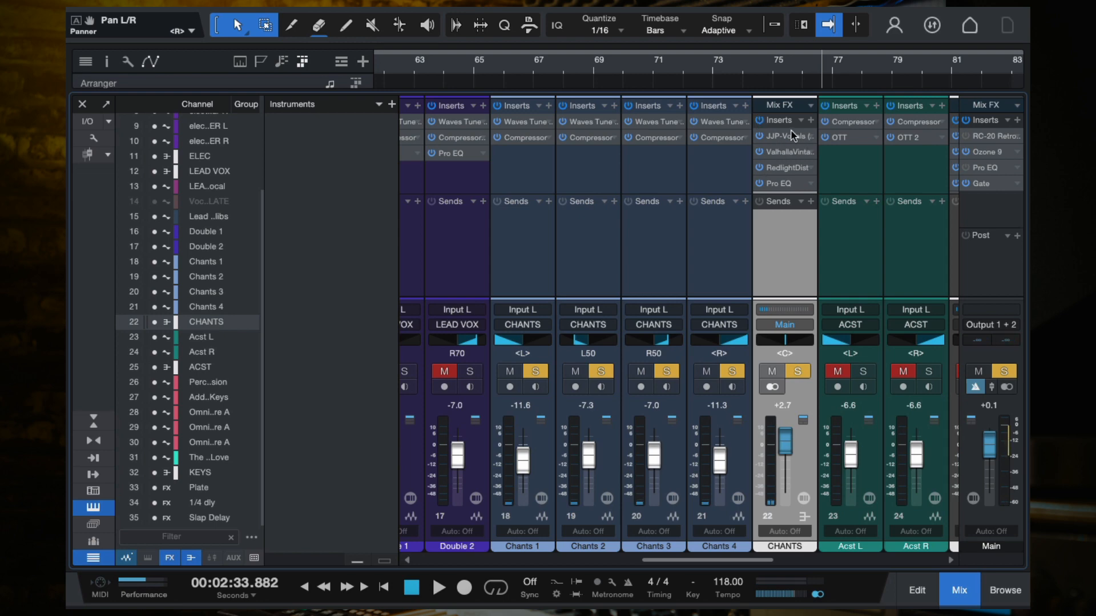
- Hide the mixer to return to the arrangement and clear the solo on all tracks
key("F3")
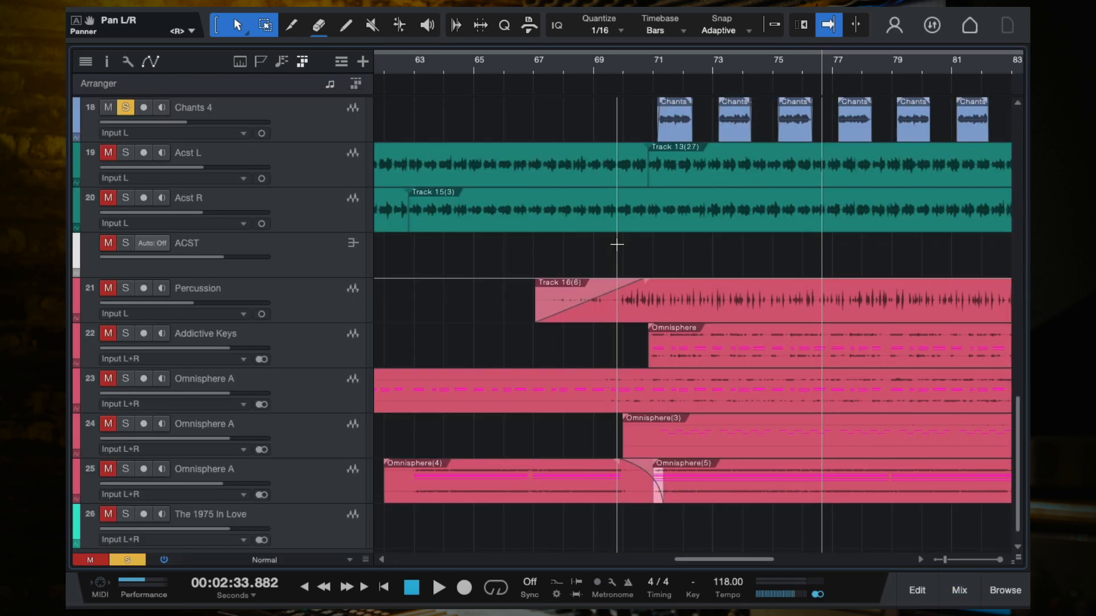
scroll(617, 245, "down", 5)
scroll(616, 245, "up", 4)
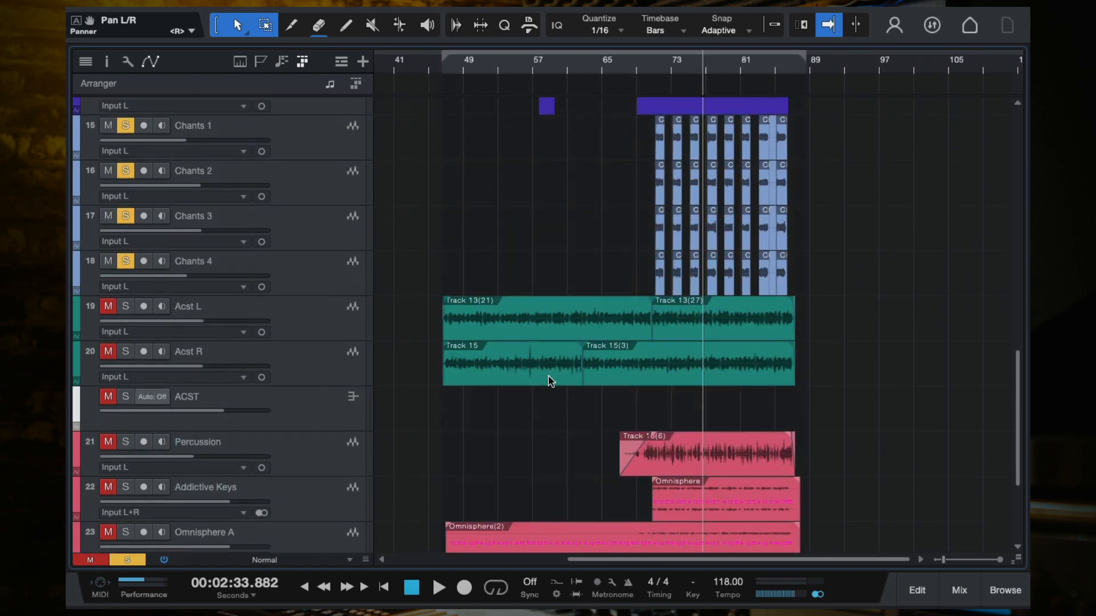
scroll(551, 381, "down", 1)
scroll(550, 381, "left", 5)
scroll(551, 381, "down", 3)
scroll(551, 381, "up", 8)
scroll(550, 381, "up", 4)
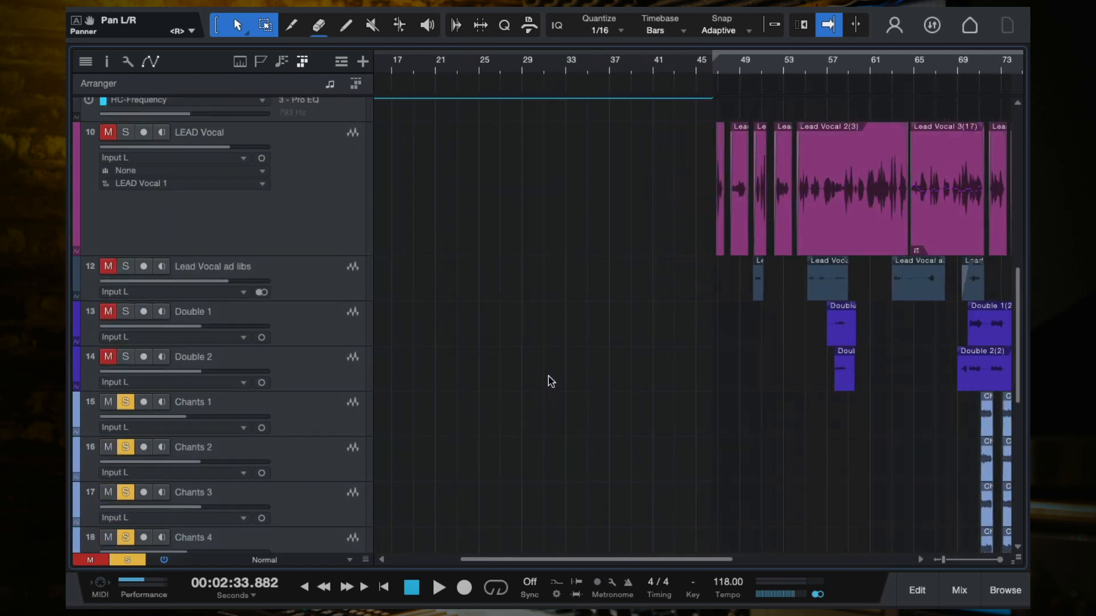
scroll(551, 381, "down", 2)
scroll(551, 381, "down", 2)
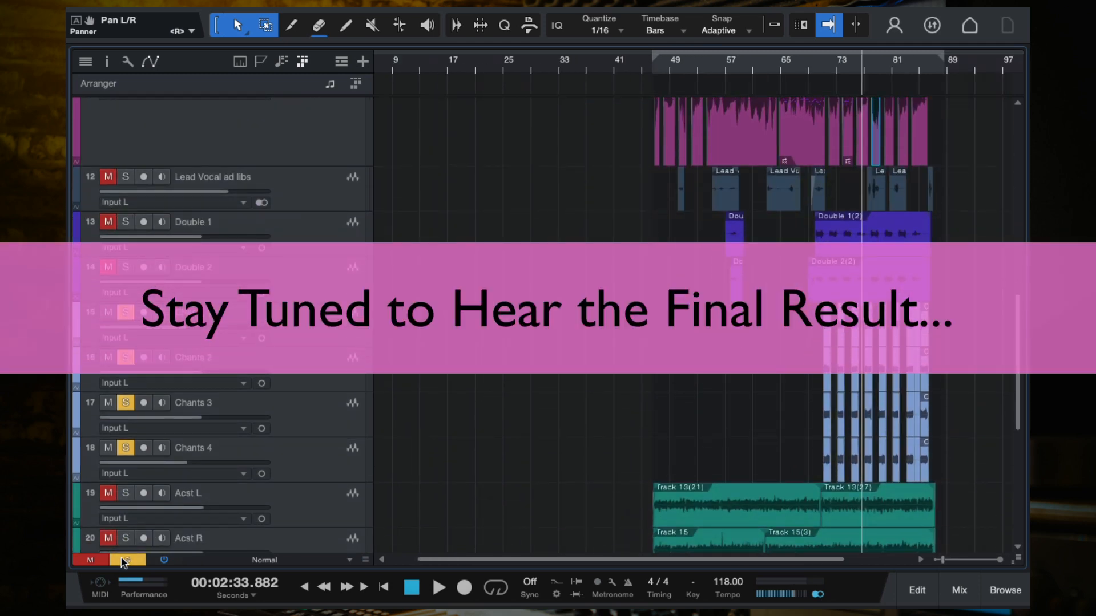
left_click(123, 562)
- Look over the full arrangement, from the drum tracks down to the Acst tracks, during playback of the whole mix
scroll(851, 300, "up", 3)
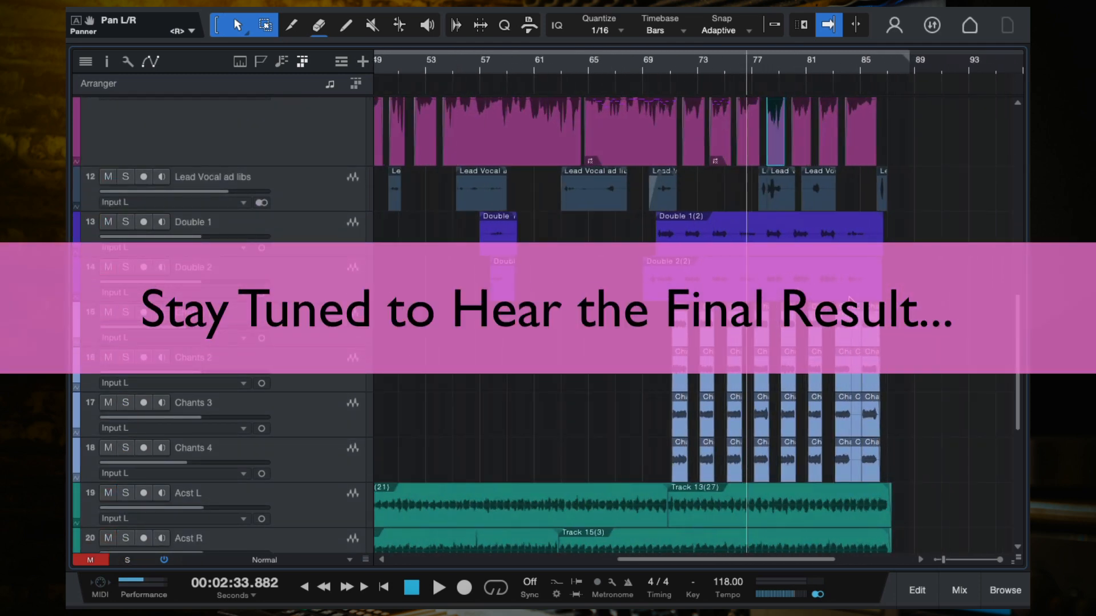
scroll(850, 299, "down", 2)
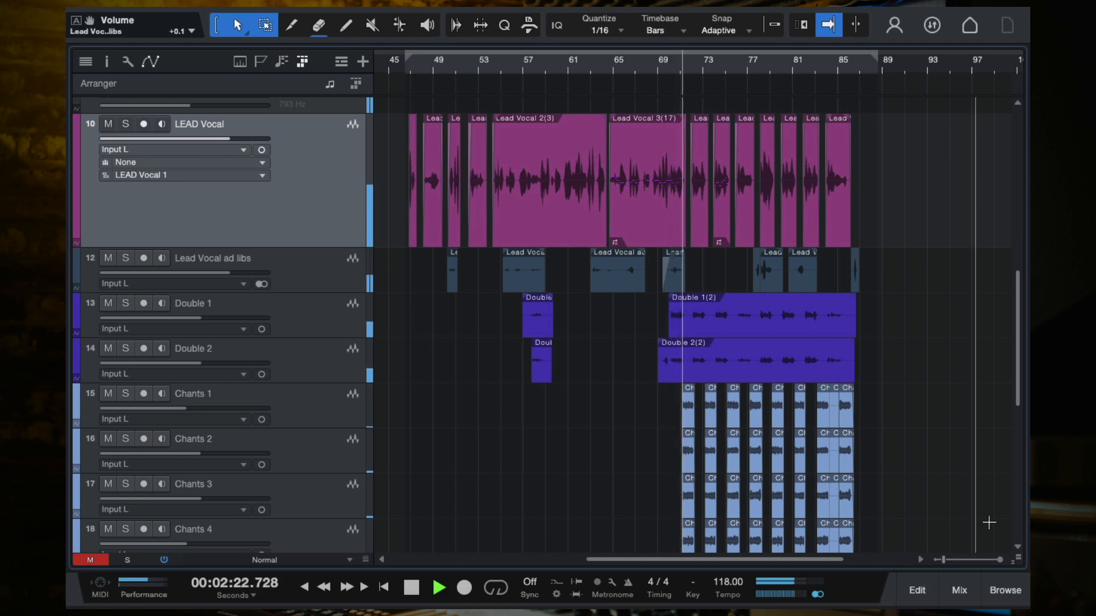
scroll(993, 473, "up", 10)
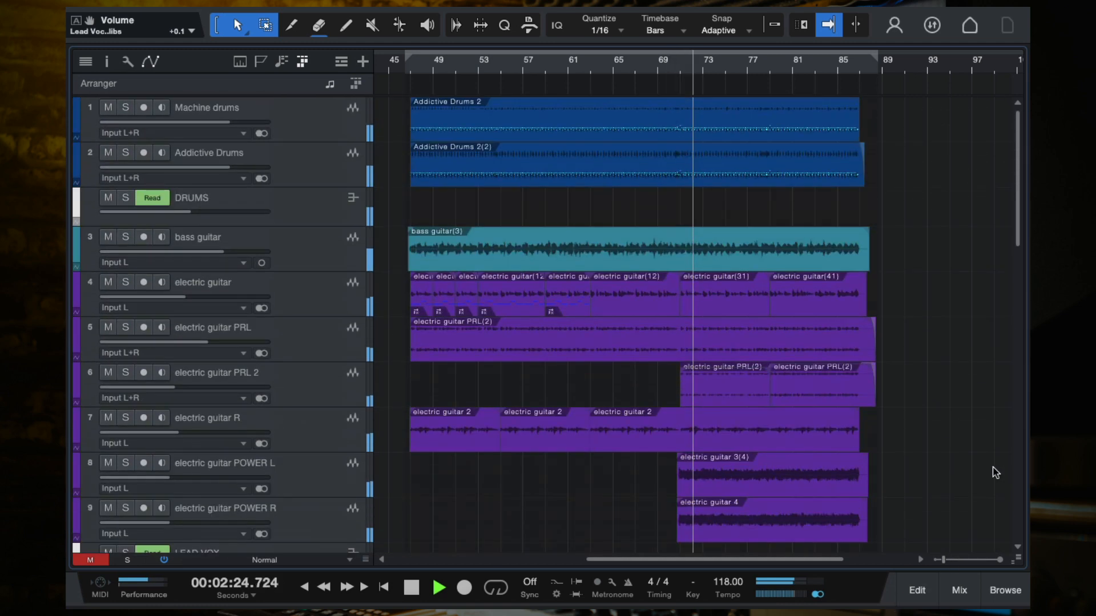
scroll(995, 473, "down", 10)
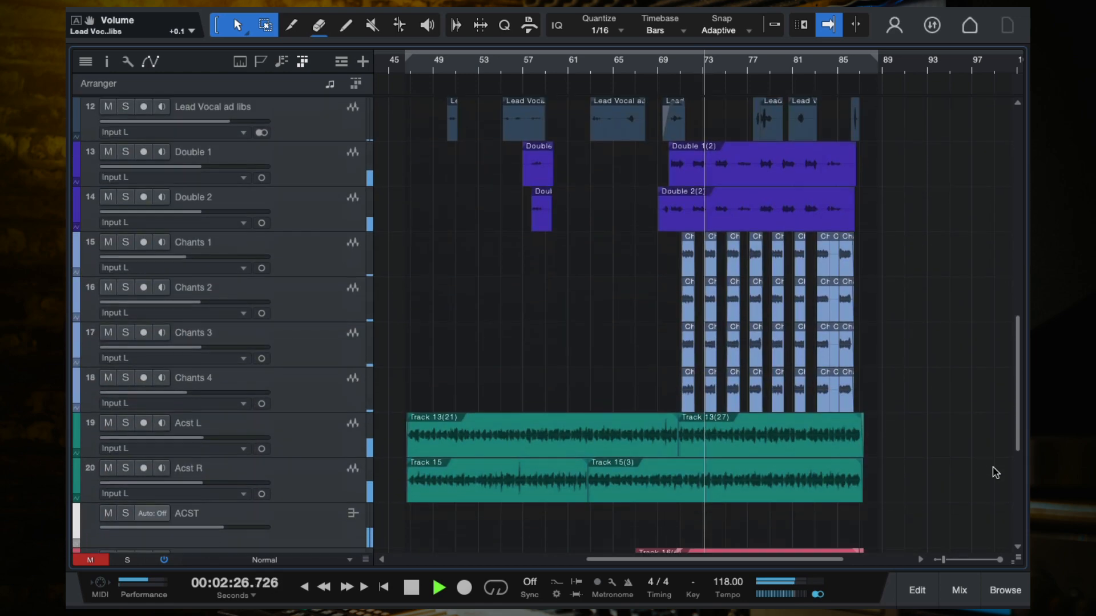